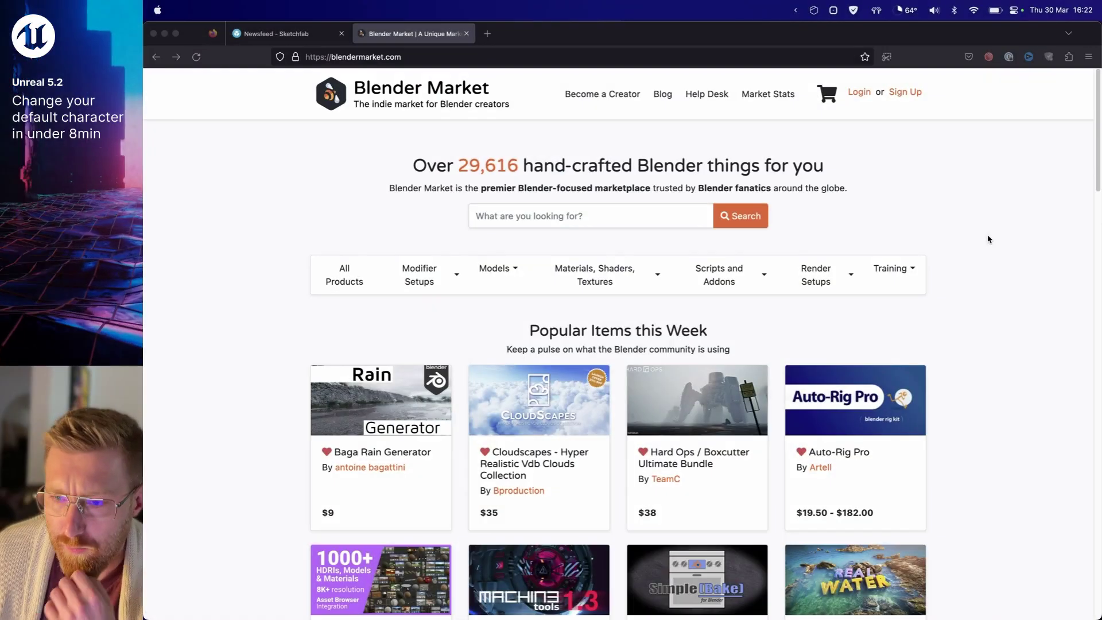
- Open the Auto-Rig Pro page from Popular Items this Week to view its $40 full version
scroll(968, 235, down, 2)
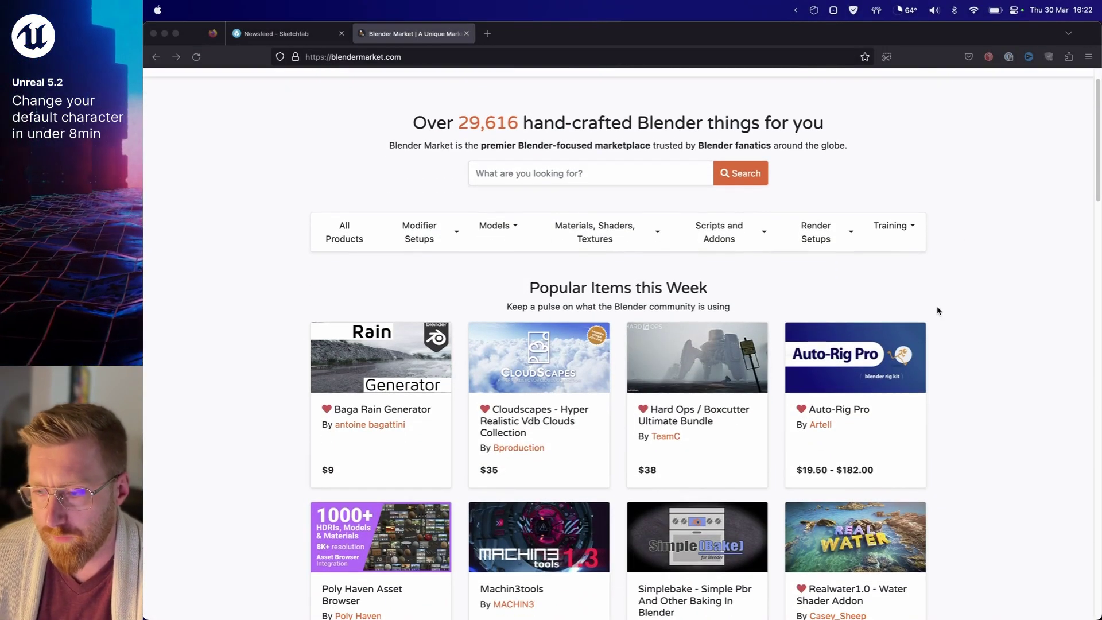
scroll(940, 309, down, 2)
scroll(942, 309, down, 1)
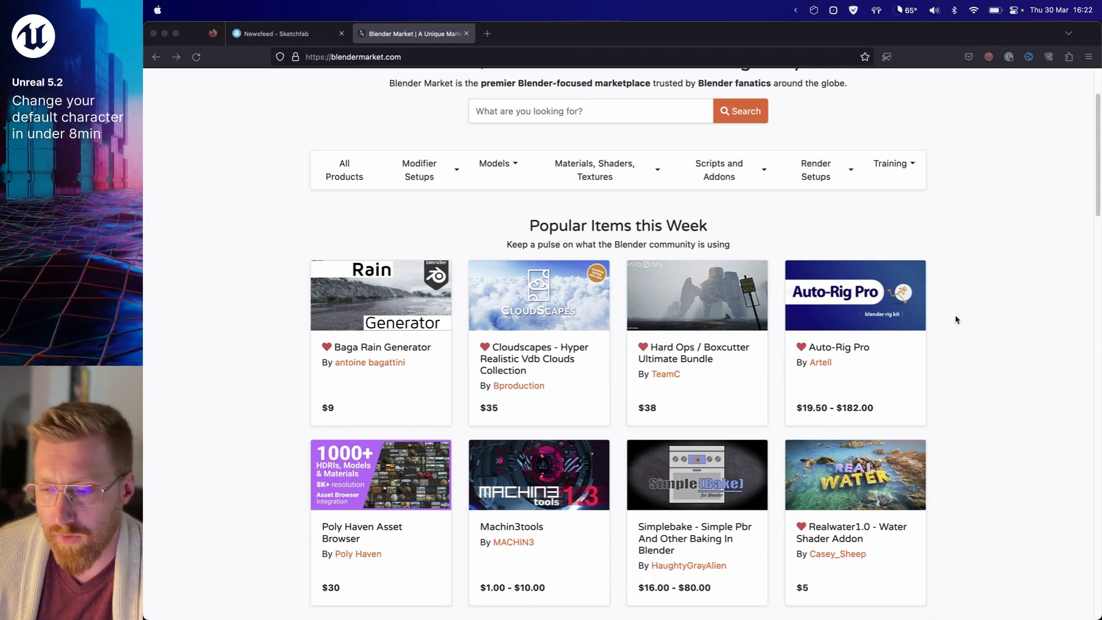
click(856, 350)
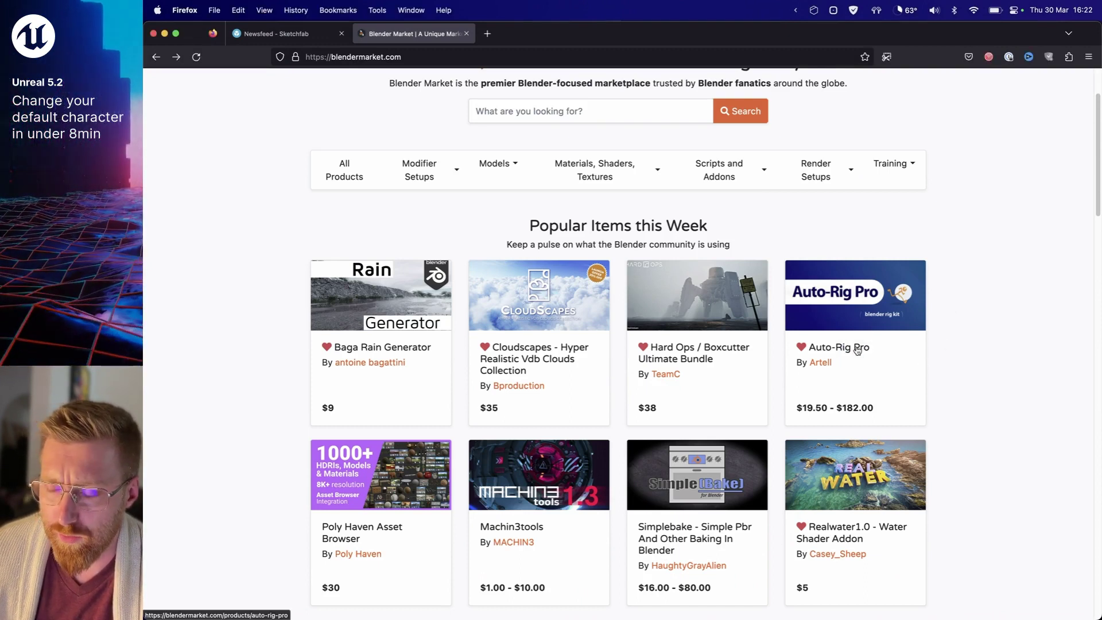
click(824, 348)
scroll(850, 345, down, 2)
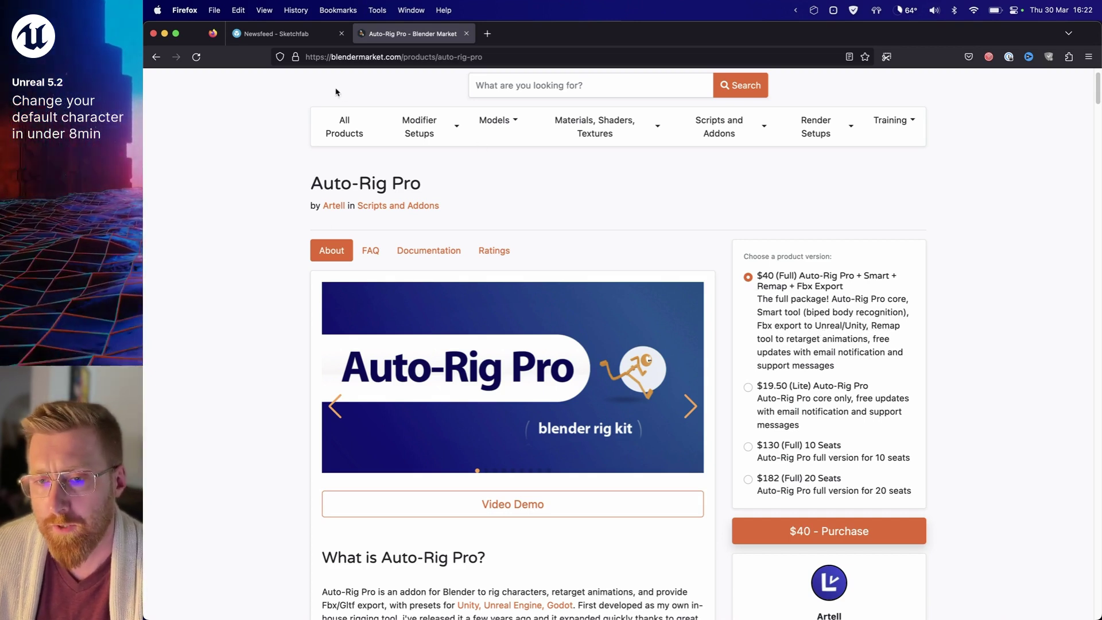
- Download the free Fortnite: Daredevil V2 model from Sketchfab as a zip archive
click(306, 38)
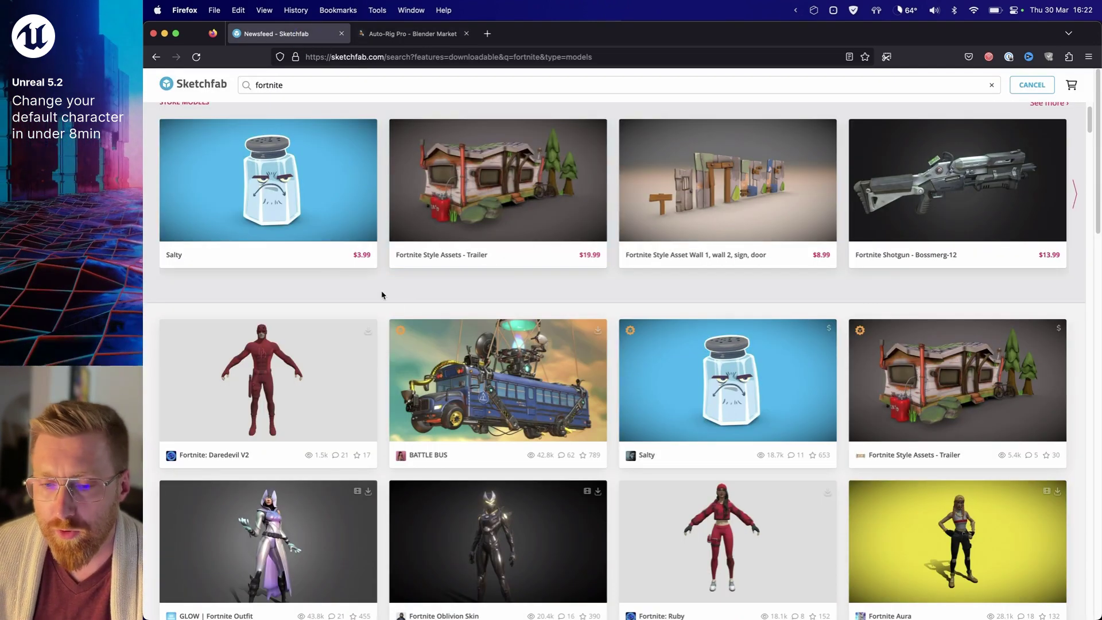
scroll(327, 266, up, 2)
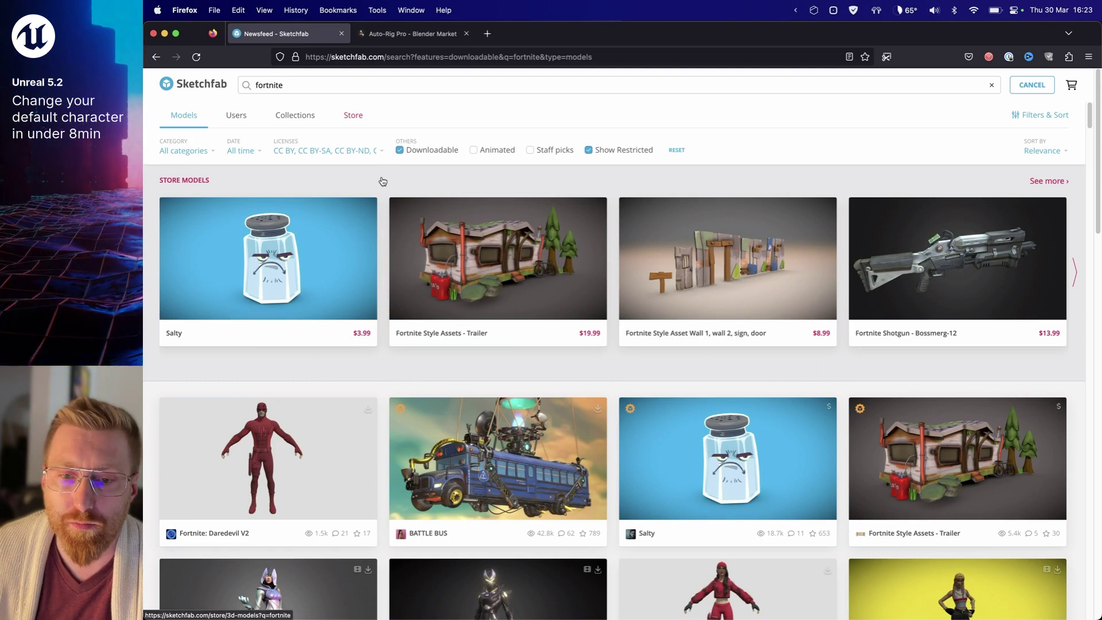
scroll(291, 361, down, 3)
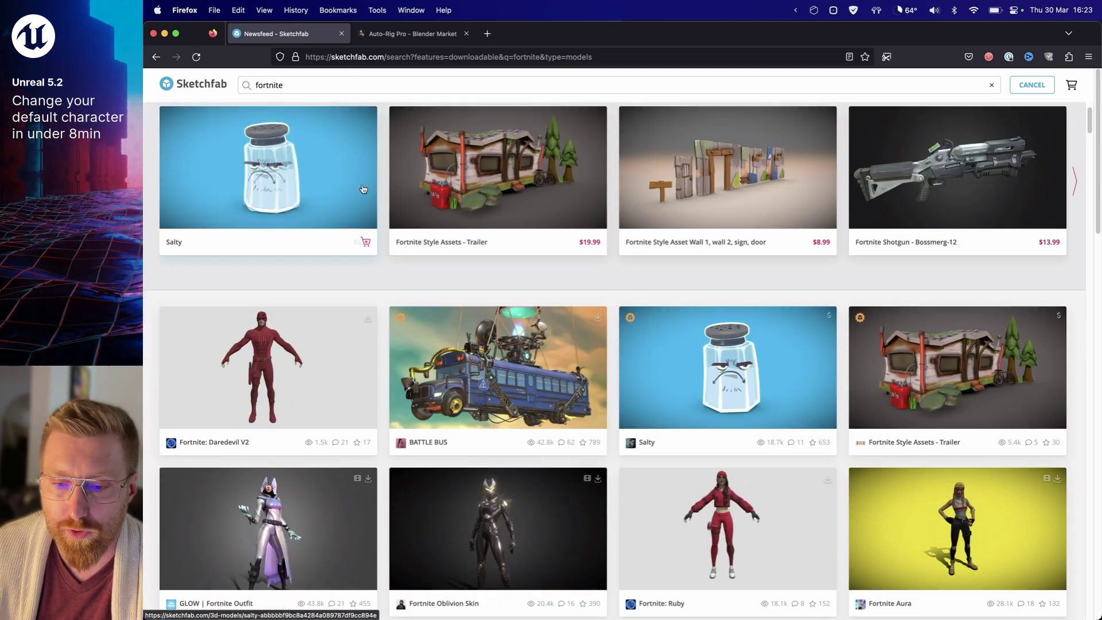
click(236, 370)
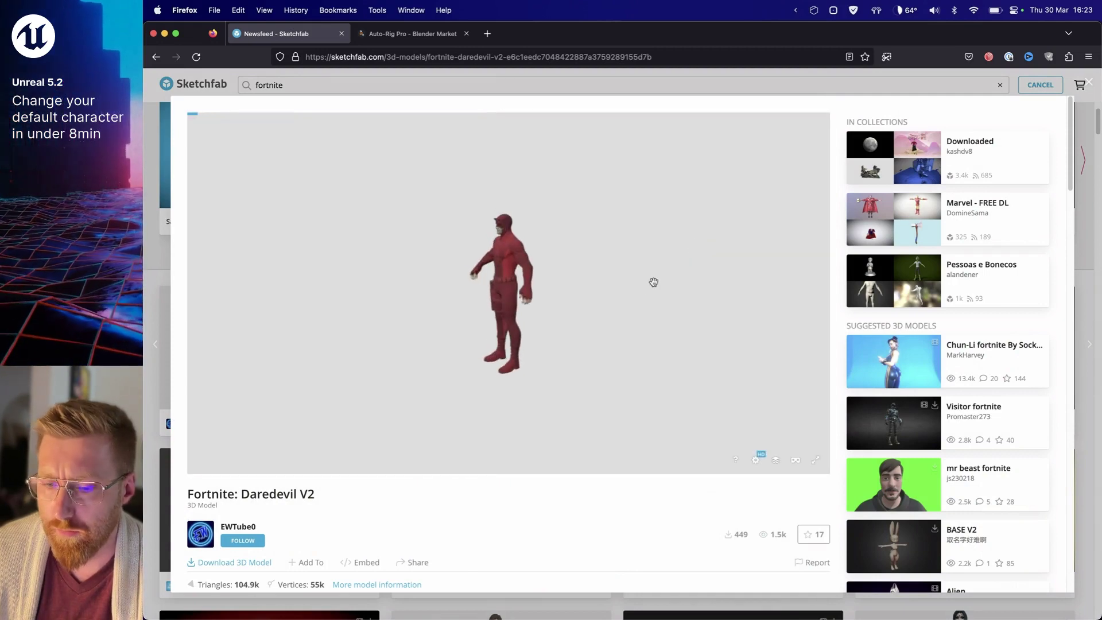
click(221, 562)
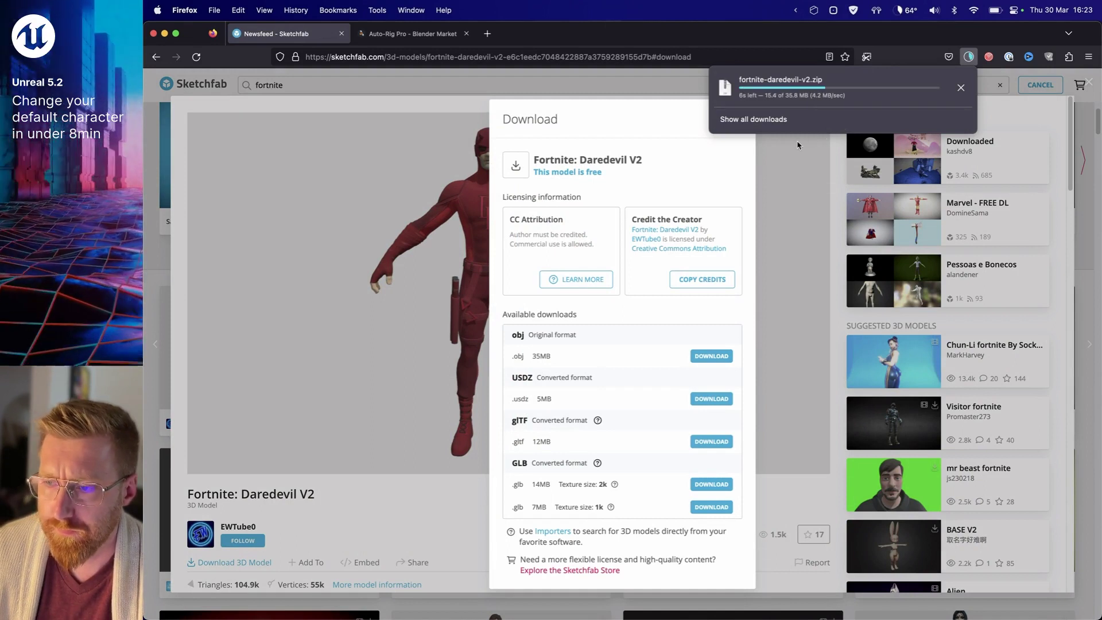
click(792, 84)
- Extract the Daredevil zip and its inner archive to reach the Fortnite Daredevil v2 OBJ folder
double_click(466, 75)
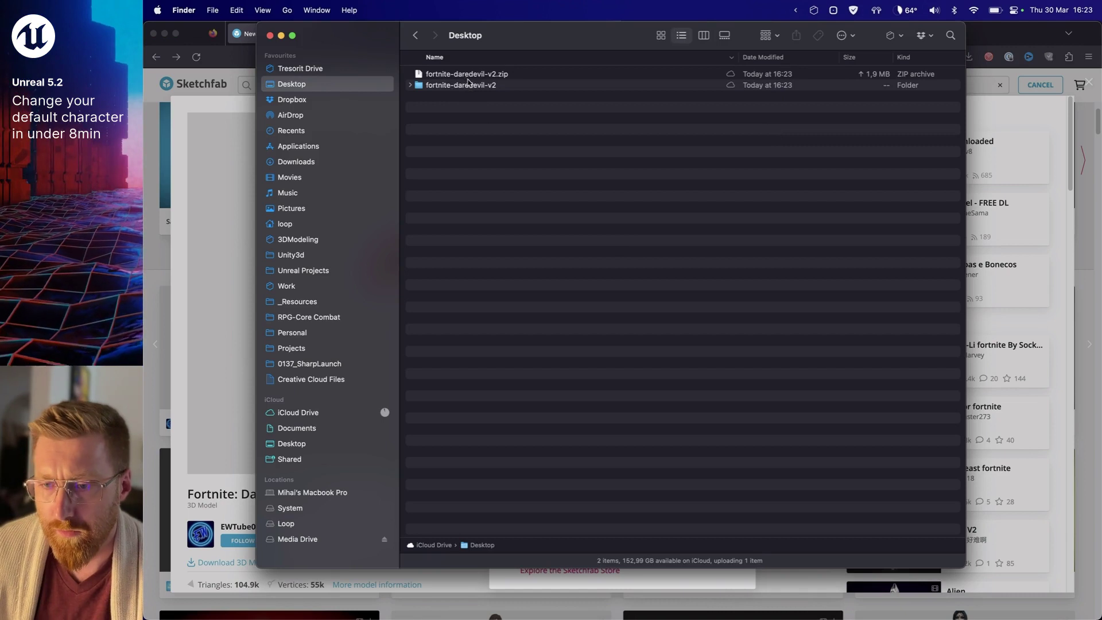
double_click(466, 85)
click(433, 78)
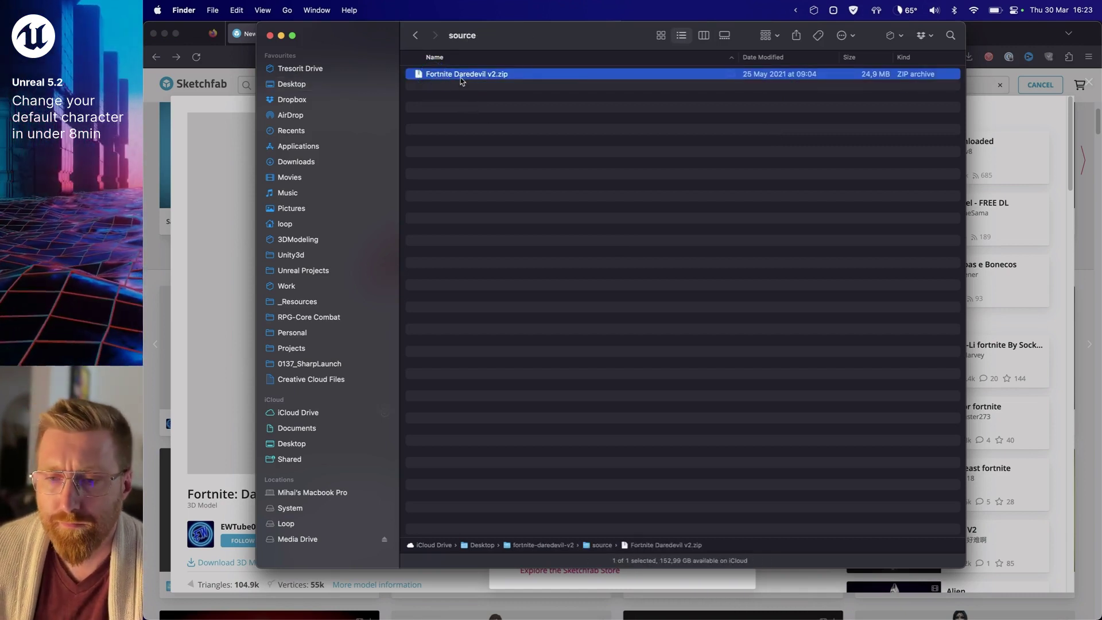
click(460, 78)
double_click(460, 78)
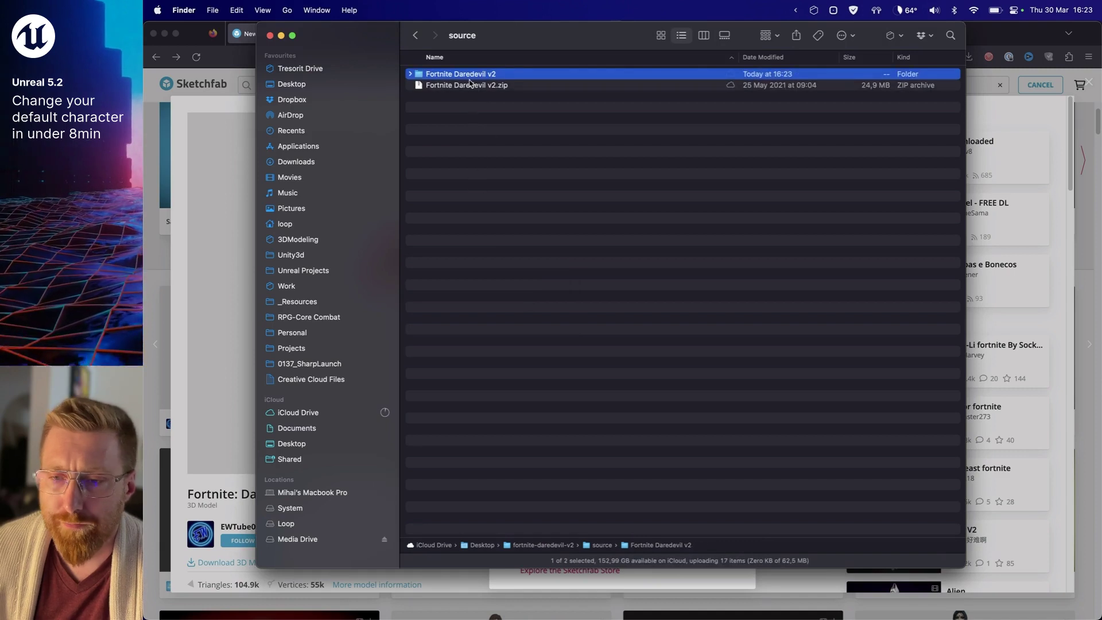
double_click(466, 77)
key(super+Tab)
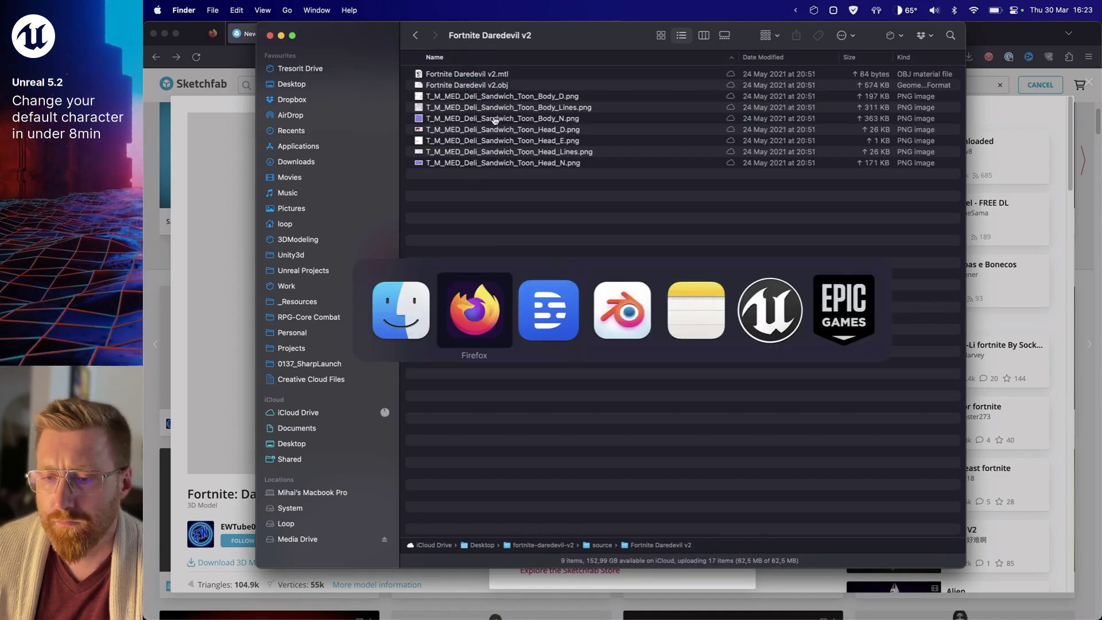
key(super+Tab)
key(super+Tab)
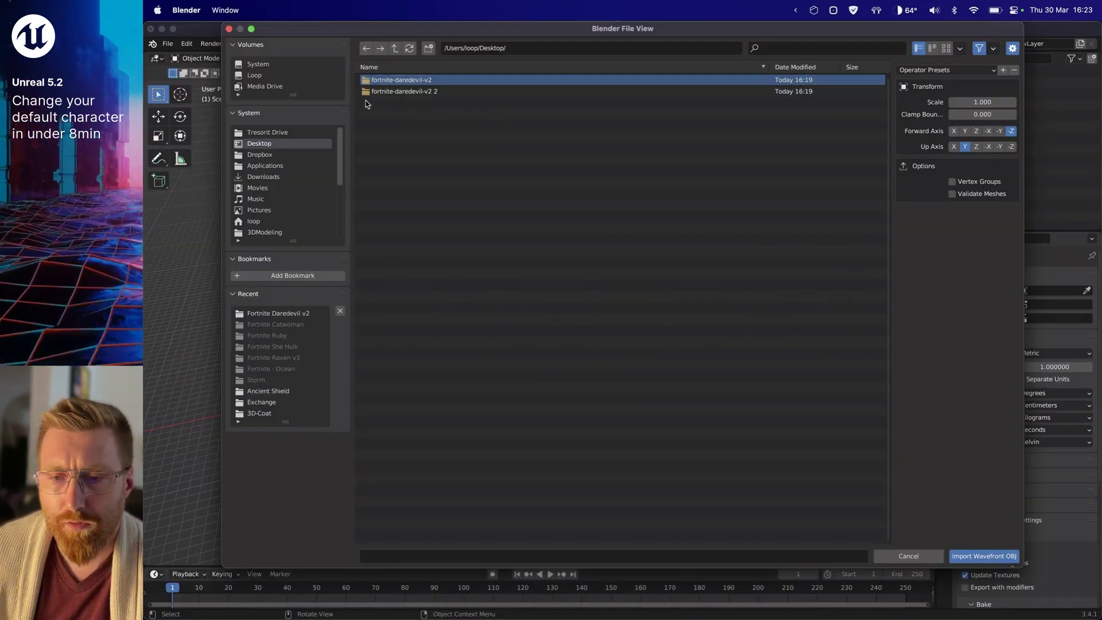
- Import Fortnite Daredevil v2 .obj from Desktop > fortnite-daredevil-v2 > source as Wavefront OBJ
key(Escape)
click(167, 44)
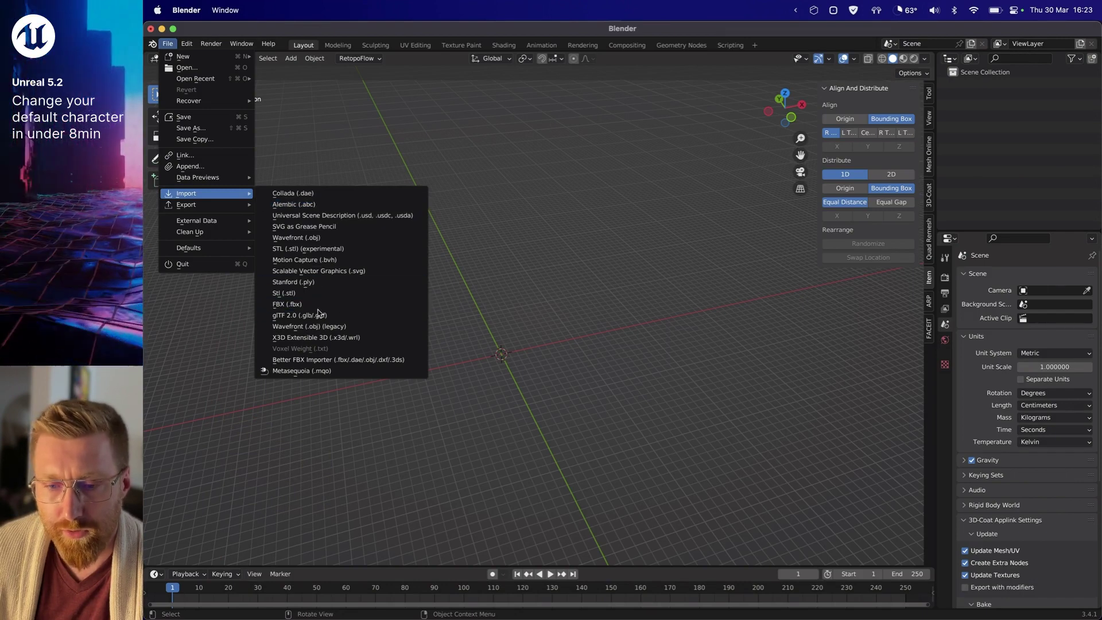
click(315, 237)
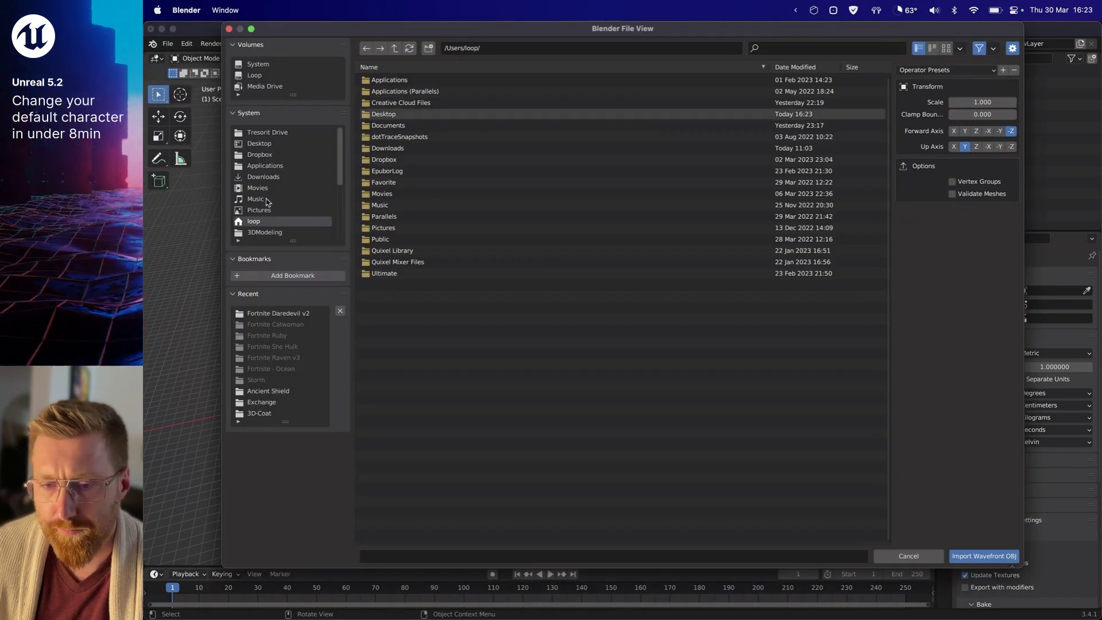
click(260, 143)
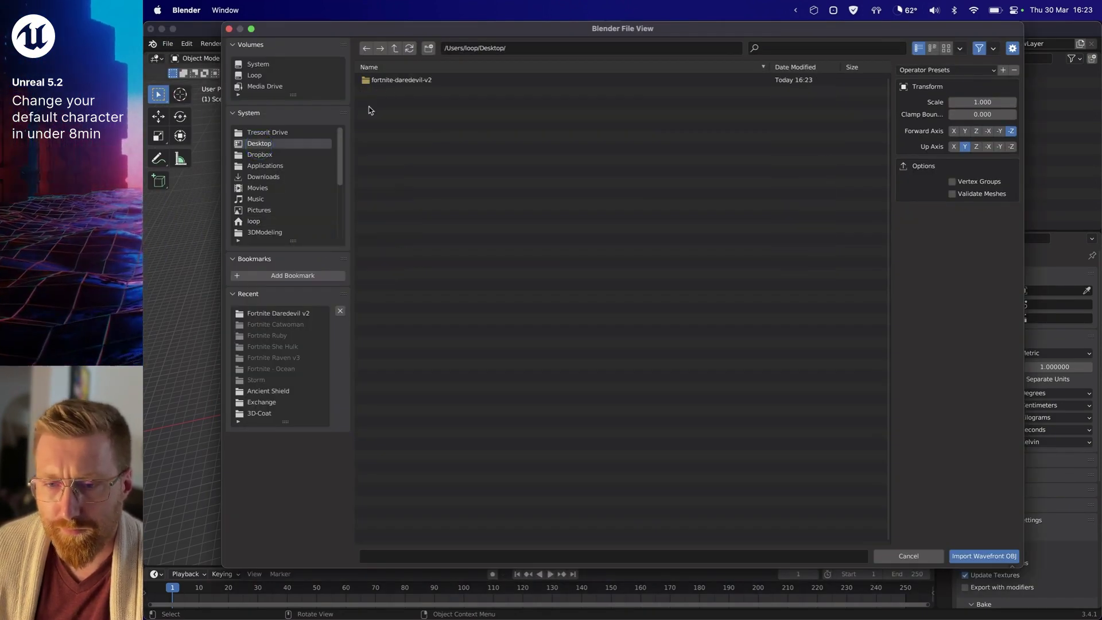
double_click(384, 80)
click(383, 81)
double_click(385, 80)
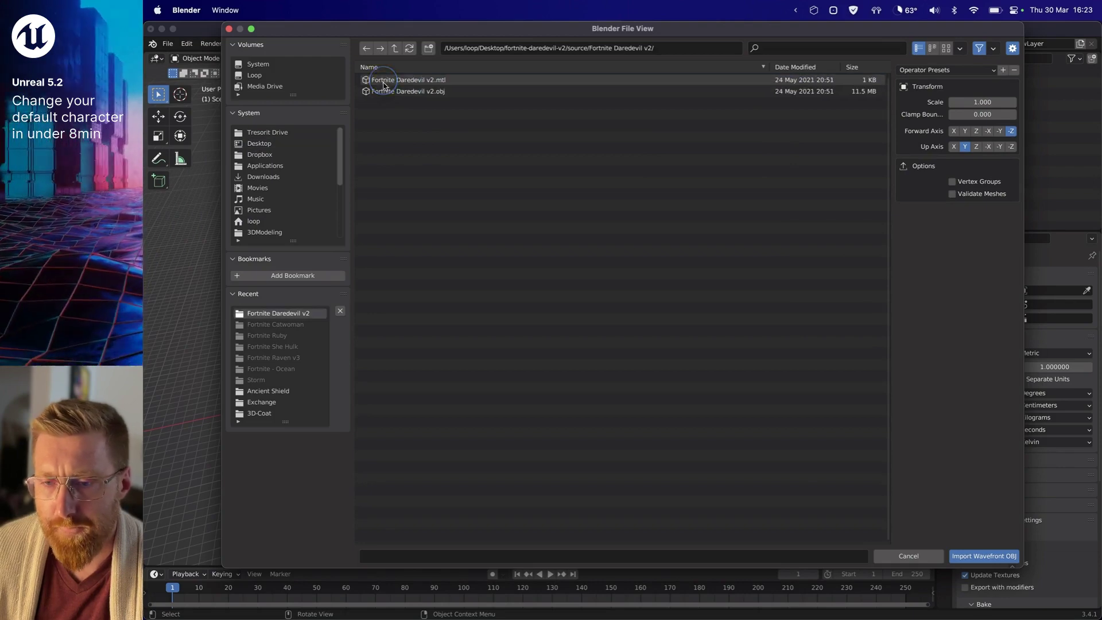
double_click(384, 90)
middle_drag(553, 299, 525, 313)
scroll(528, 310, up, 6)
scroll(522, 317, down, 4)
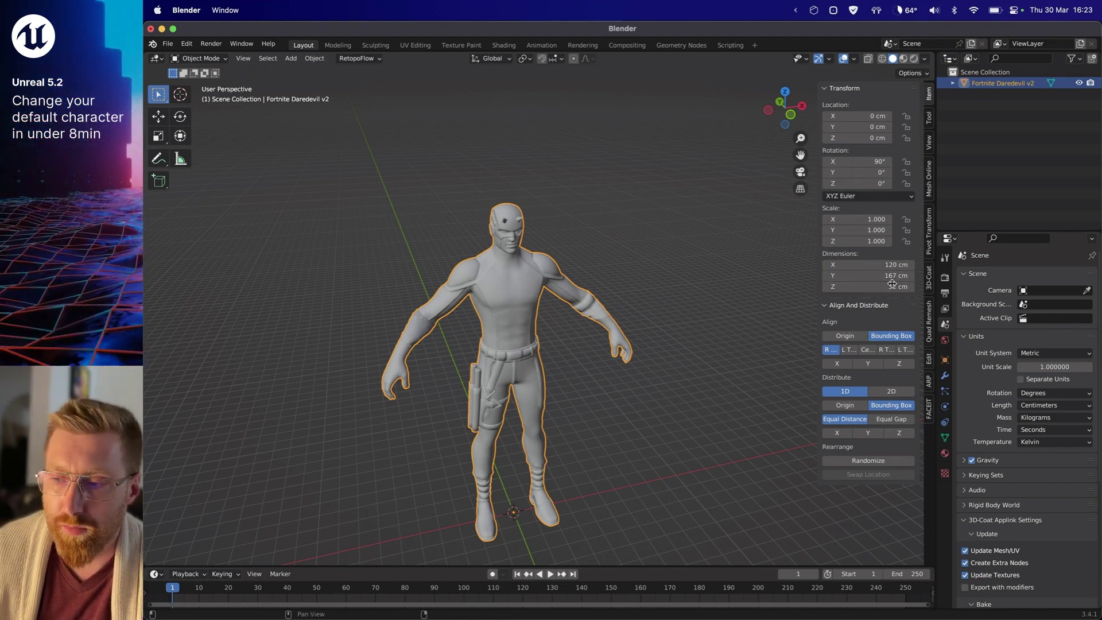
- Apply all transforms to the Daredevil mesh and confirm the scene units are centimetres
key(ctrl+a)
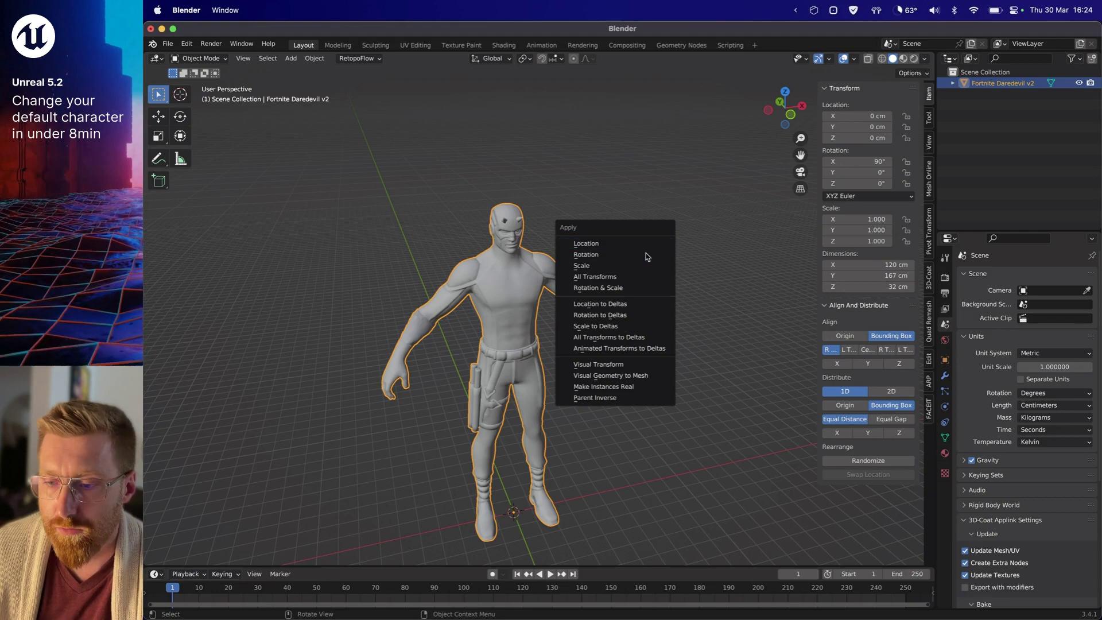
click(631, 280)
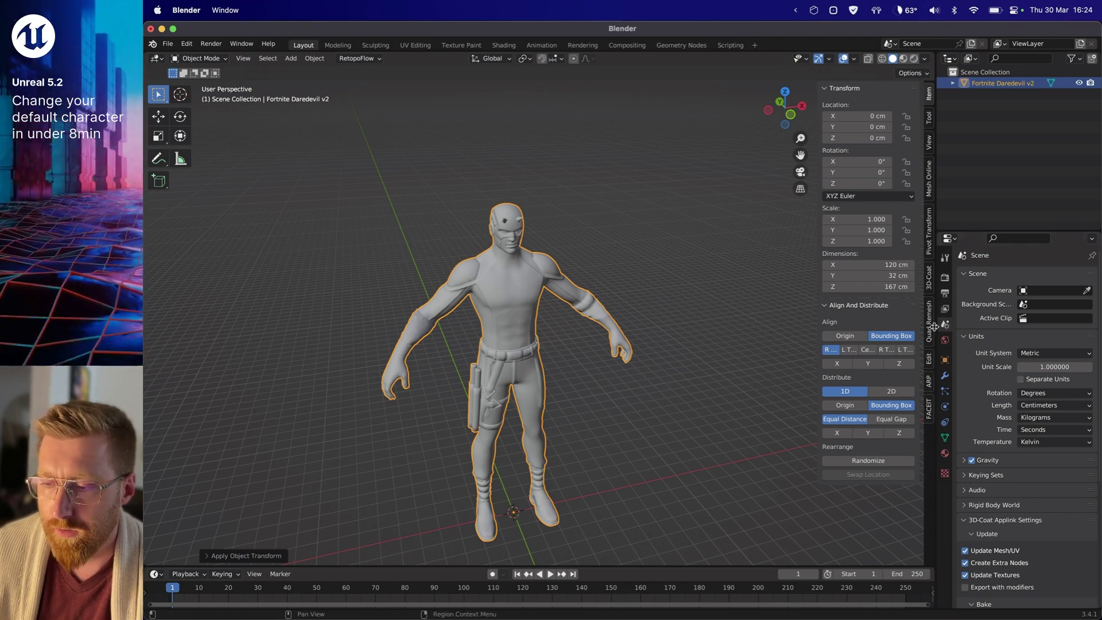
click(1034, 354)
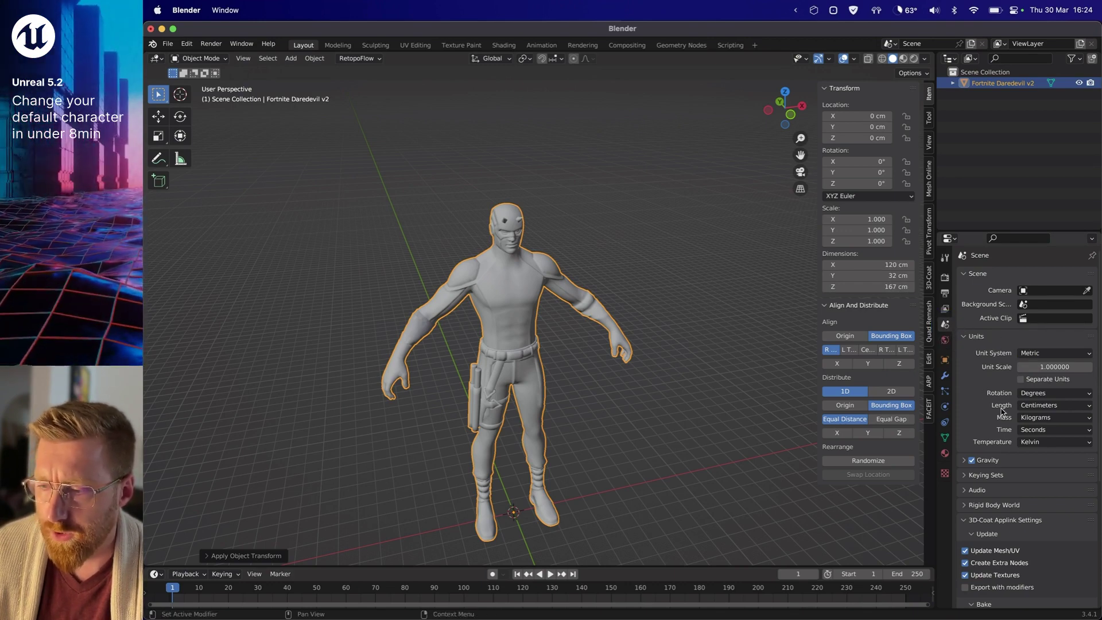
click(1033, 406)
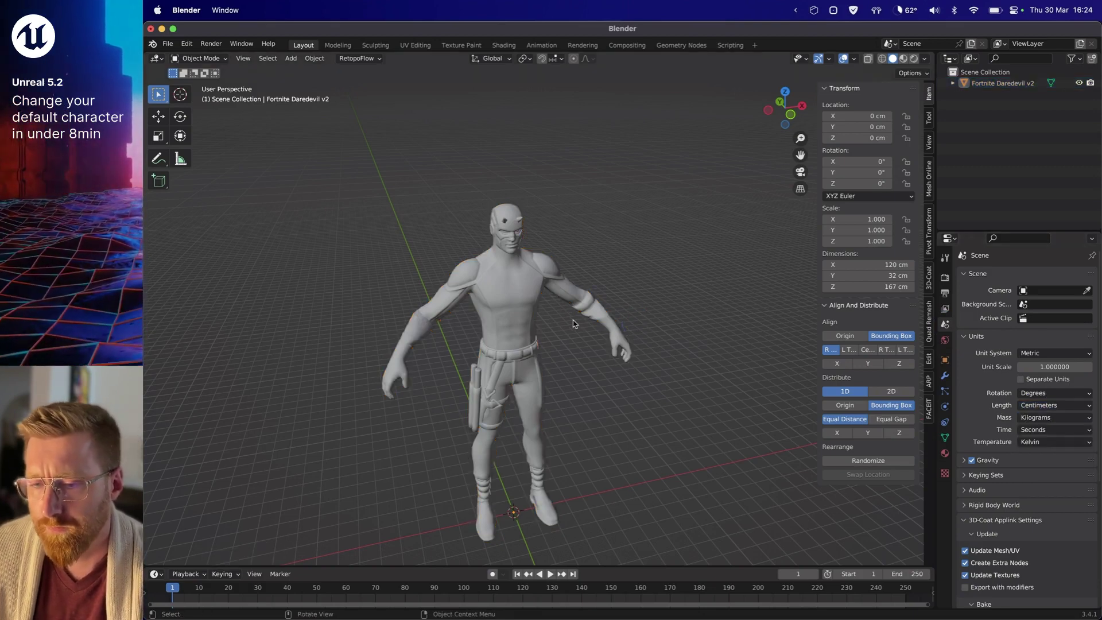
- Switch the viewport to Front view and bring up the Auto-Rig Pro rigging tools
middle_drag(505, 310, 489, 310)
key(grave)
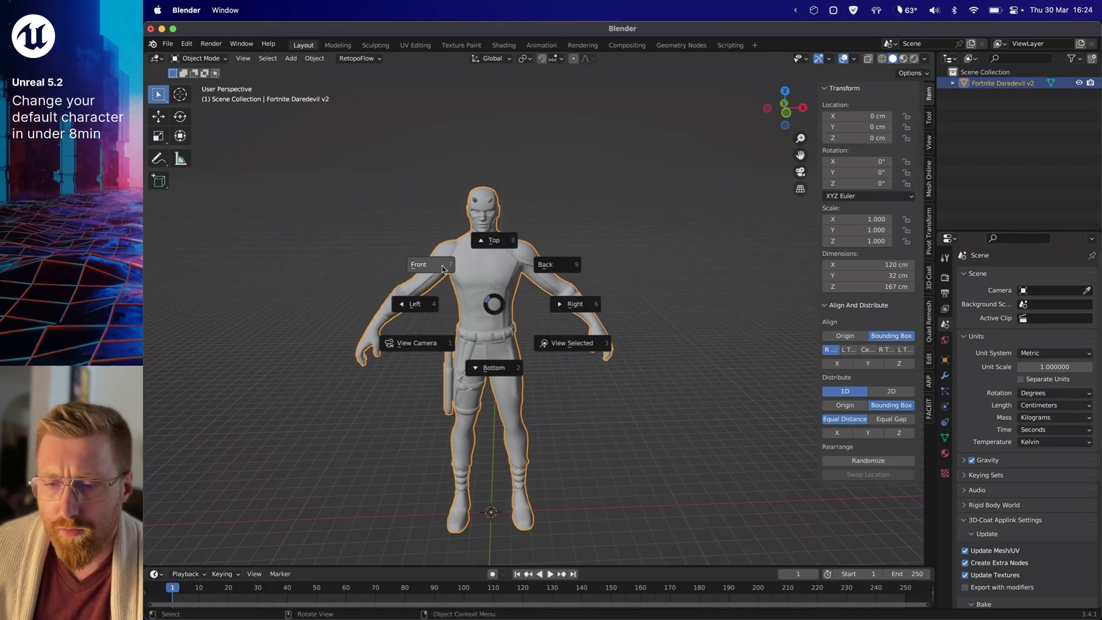
click(503, 273)
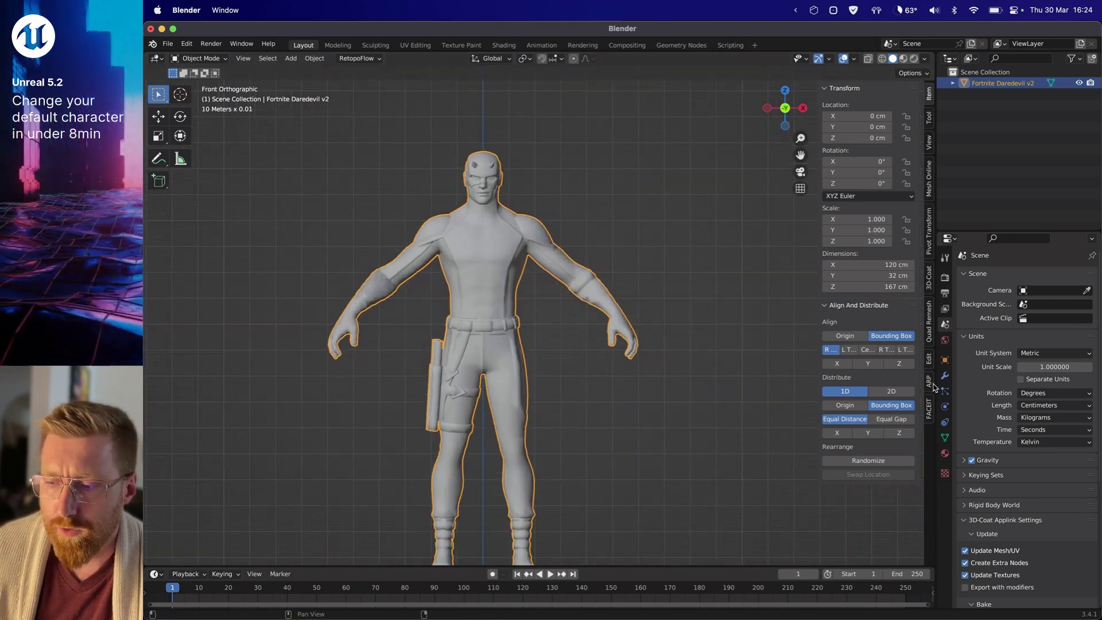
click(929, 382)
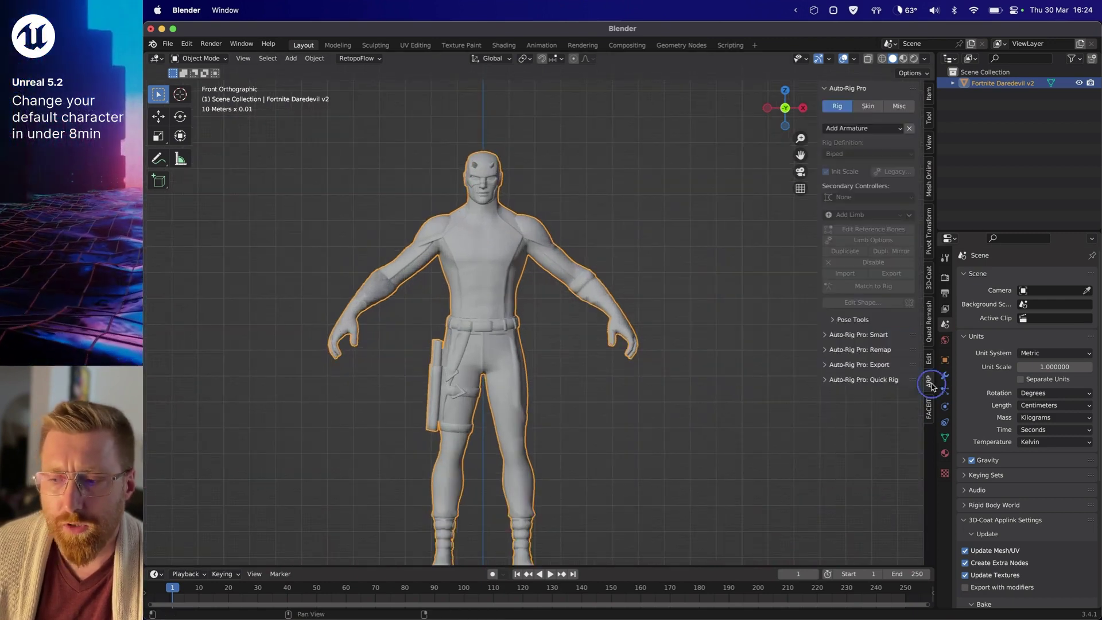
- Send the Daredevil mesh to Auto-Rig Pro Smart full-body rigging and place the neck marker
click(866, 335)
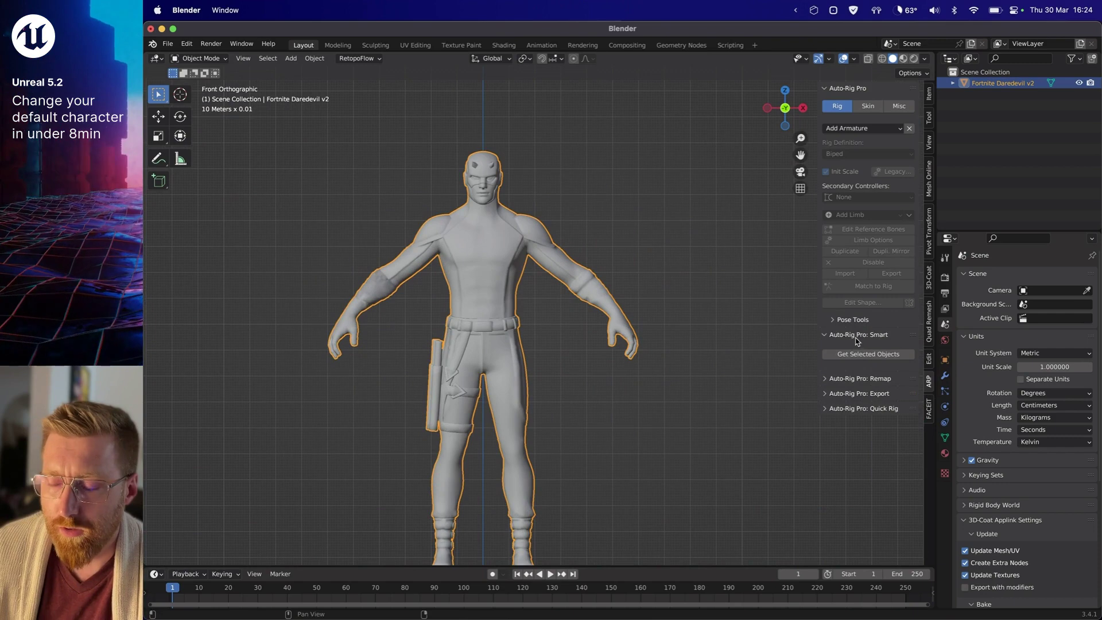
click(866, 355)
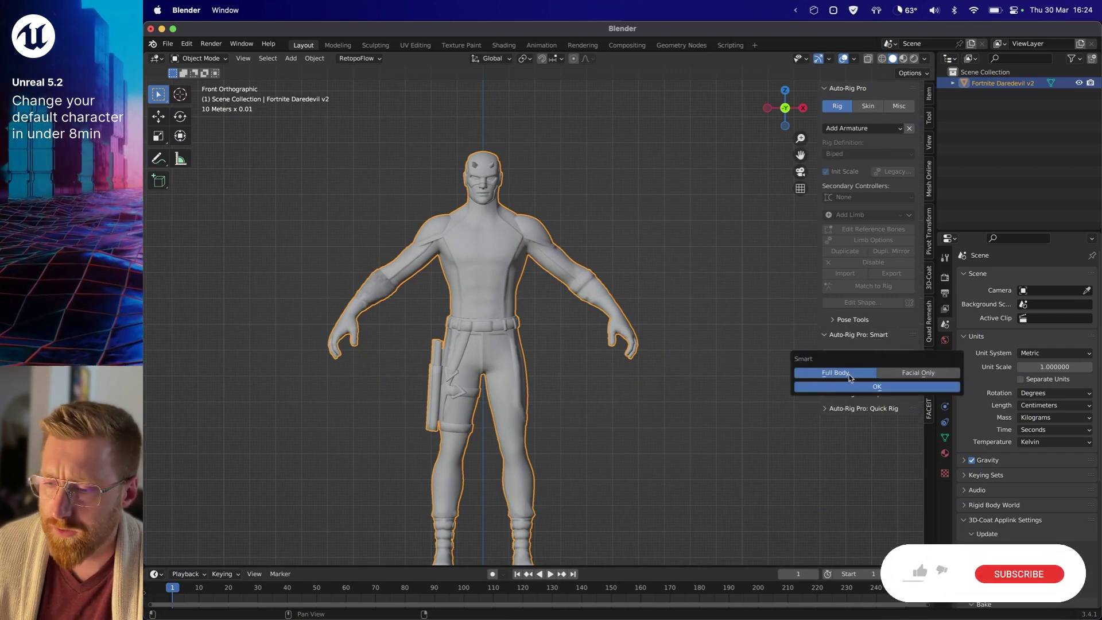
click(877, 386)
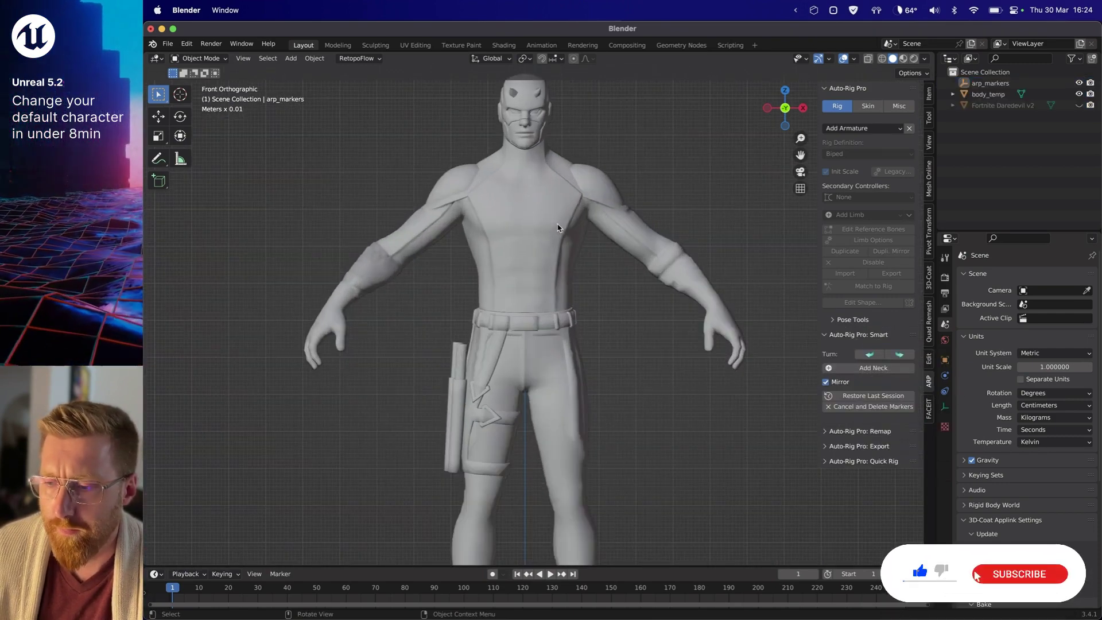
click(879, 370)
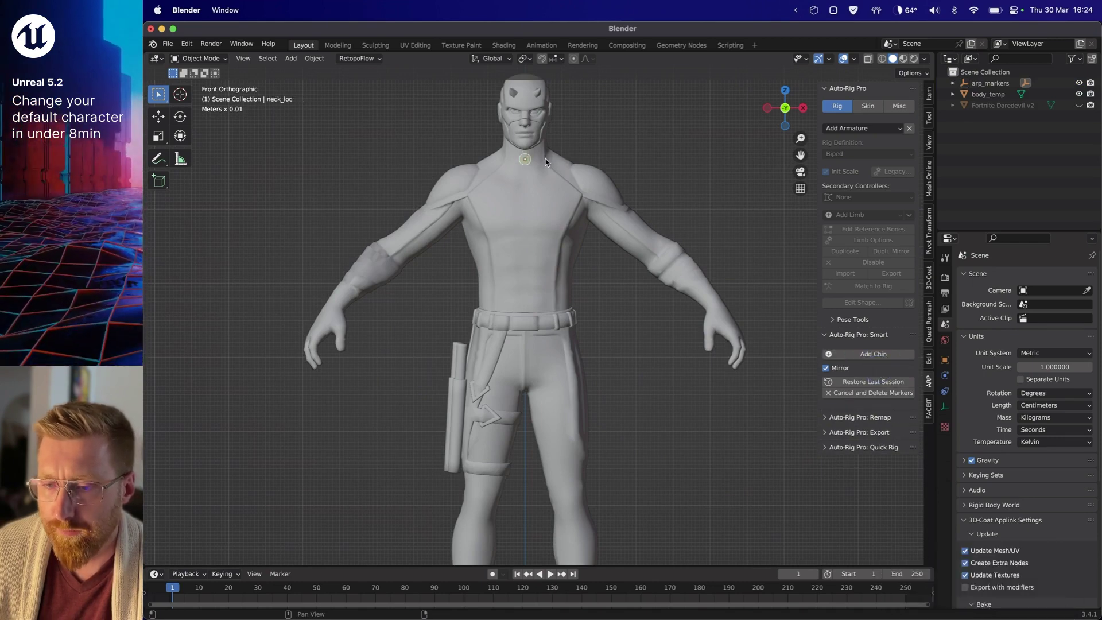
click(864, 351)
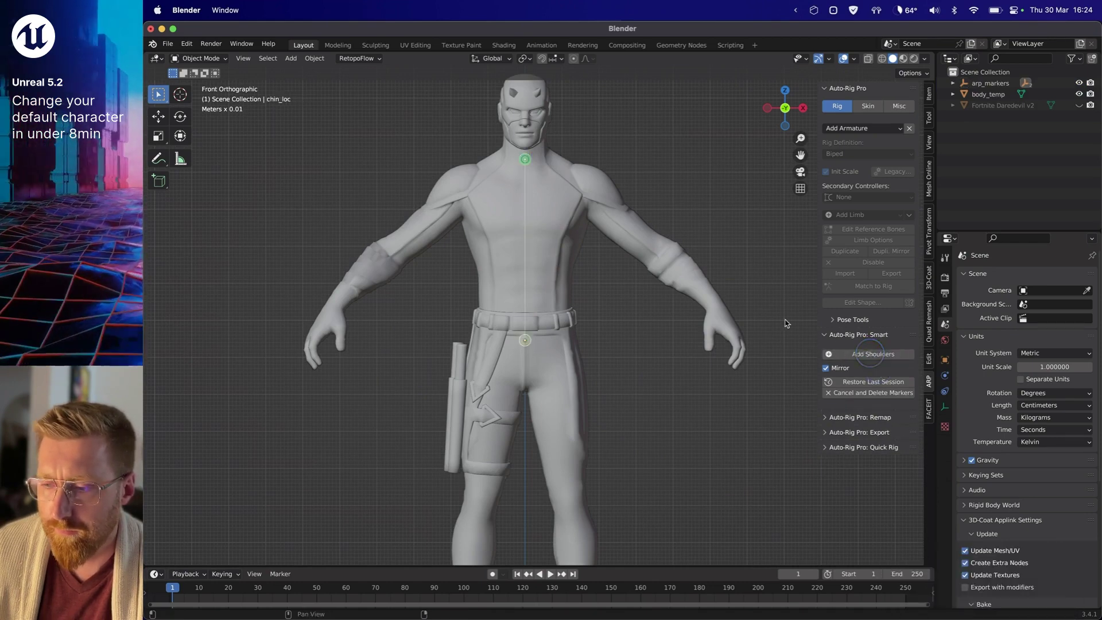
- Mark the chin, shoulders, wrists and spine root, then pan down to the legs
click(593, 145)
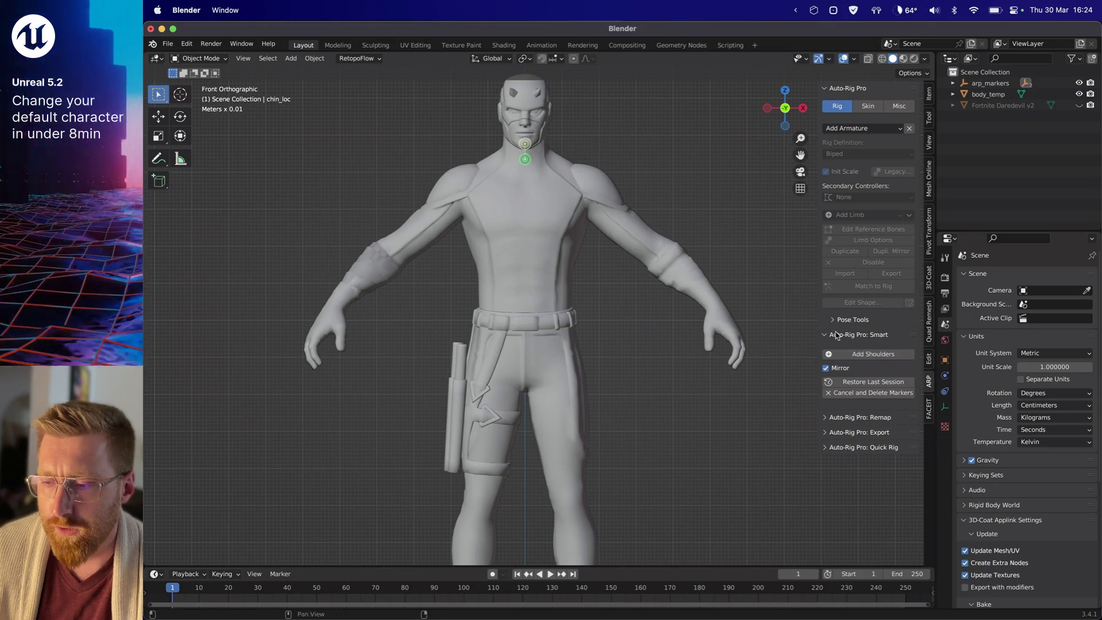
click(877, 354)
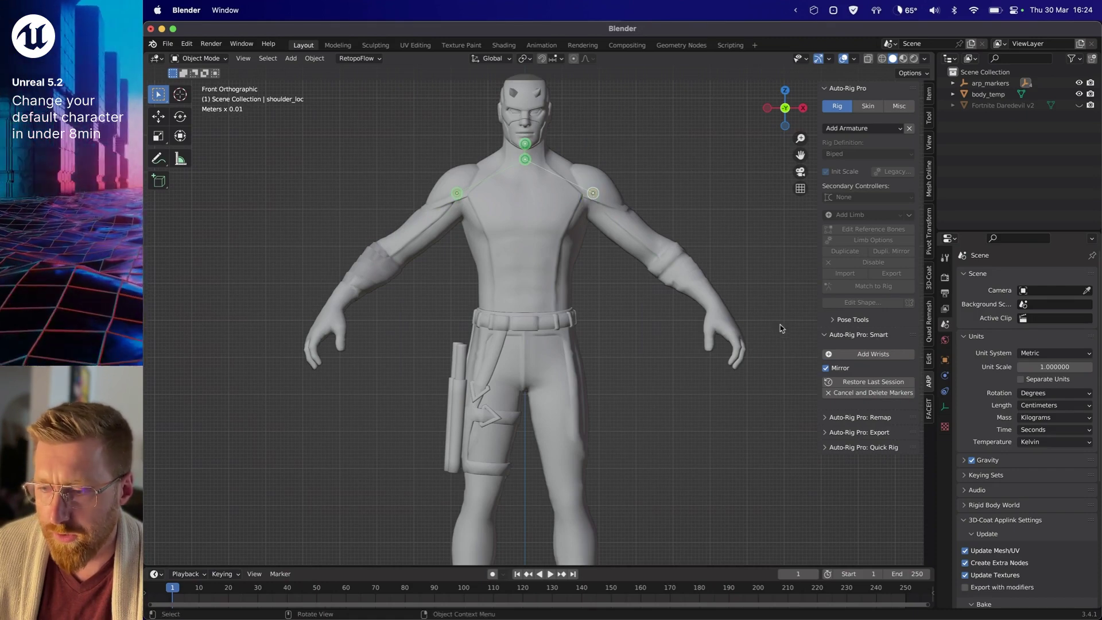
click(863, 354)
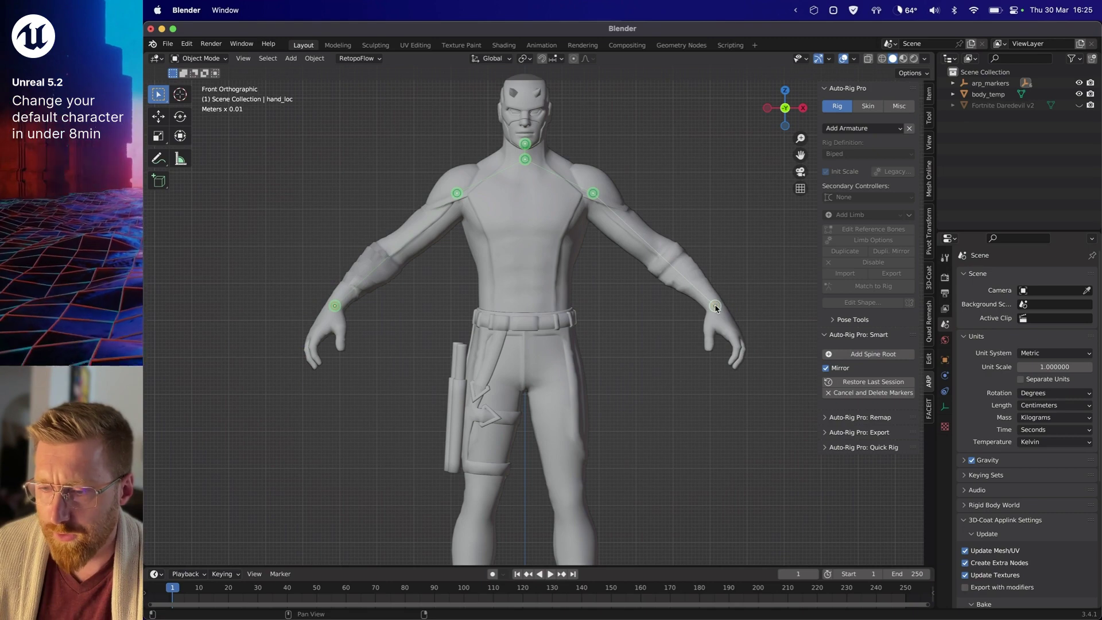
click(879, 354)
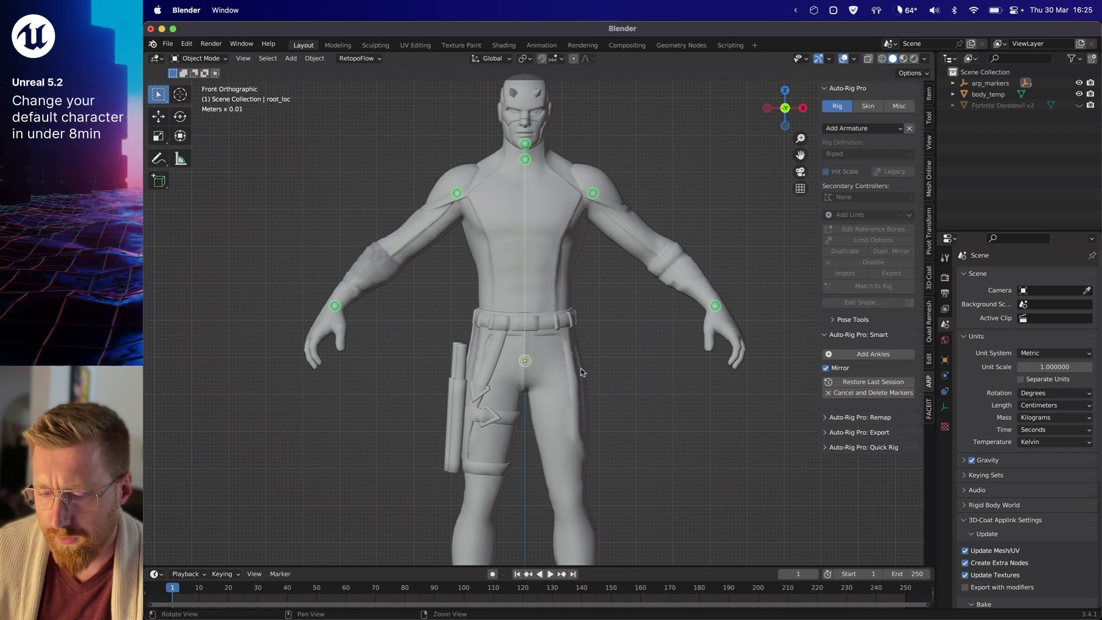
mouse_move(581, 372)
shift+middle_down()
mouse_move(620, 236)
mouse_move(620, 172)
shift+middle_up()
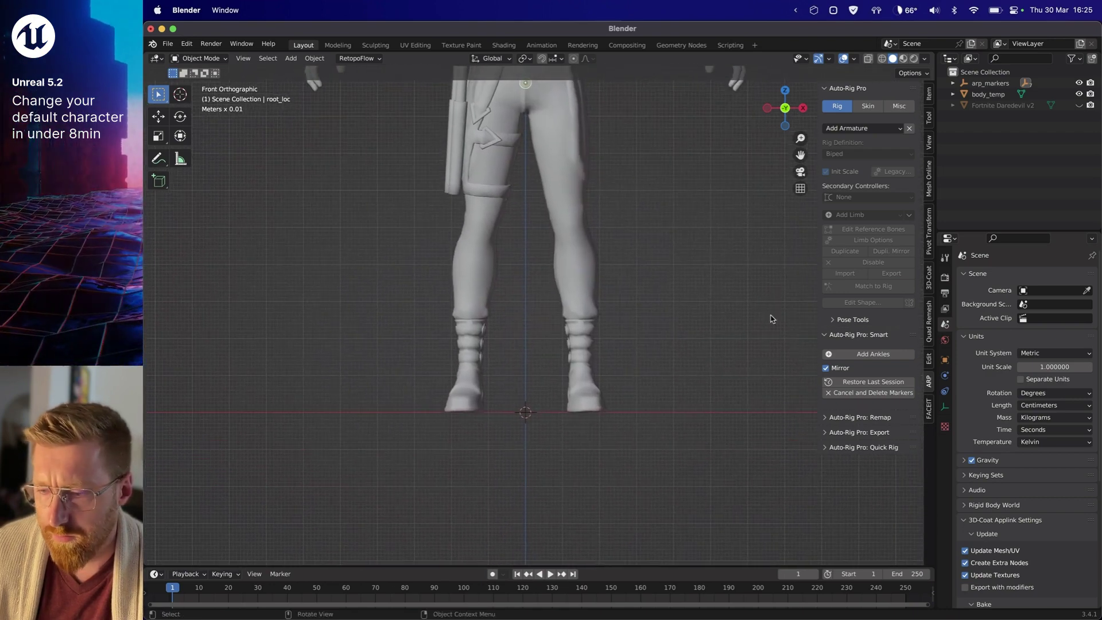
click(873, 355)
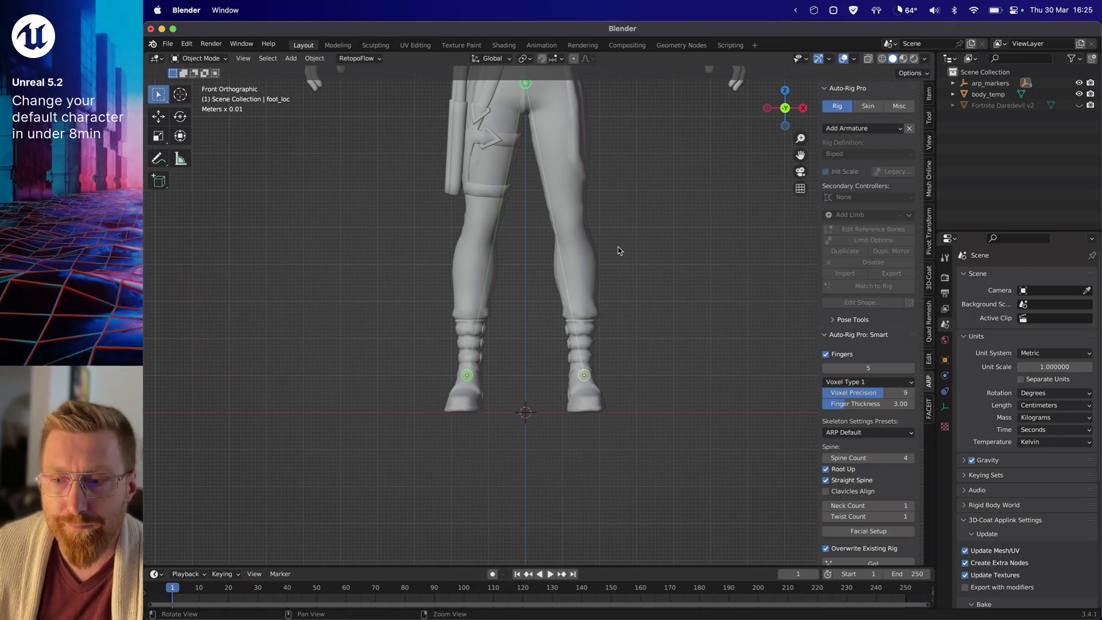
- Frame the ankles, then set the Smart skeleton preset to UE5 Manny-Quinn
shift+middle_drag(647, 206, 659, 241)
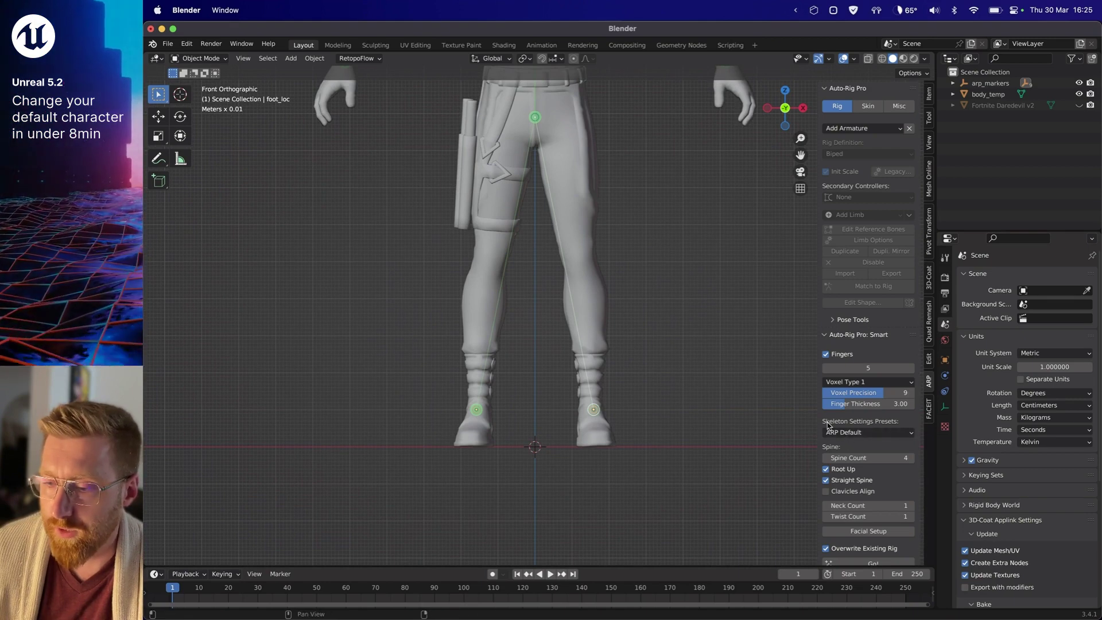
click(875, 435)
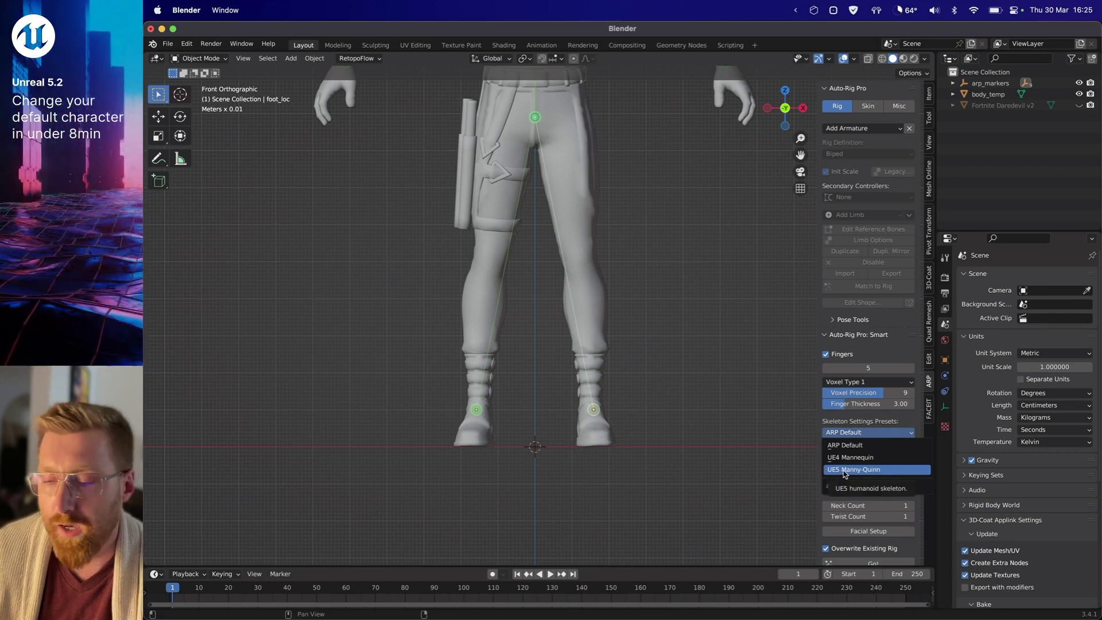
click(843, 471)
scroll(804, 448, down, 5)
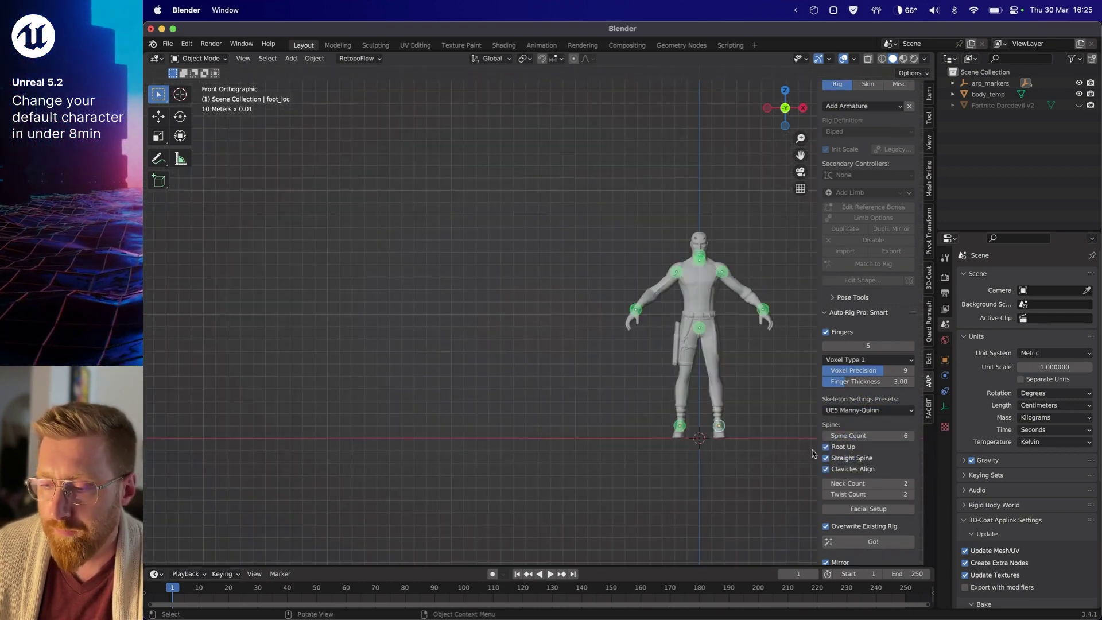
scroll(812, 451, up, 4)
scroll(826, 471, down, 1)
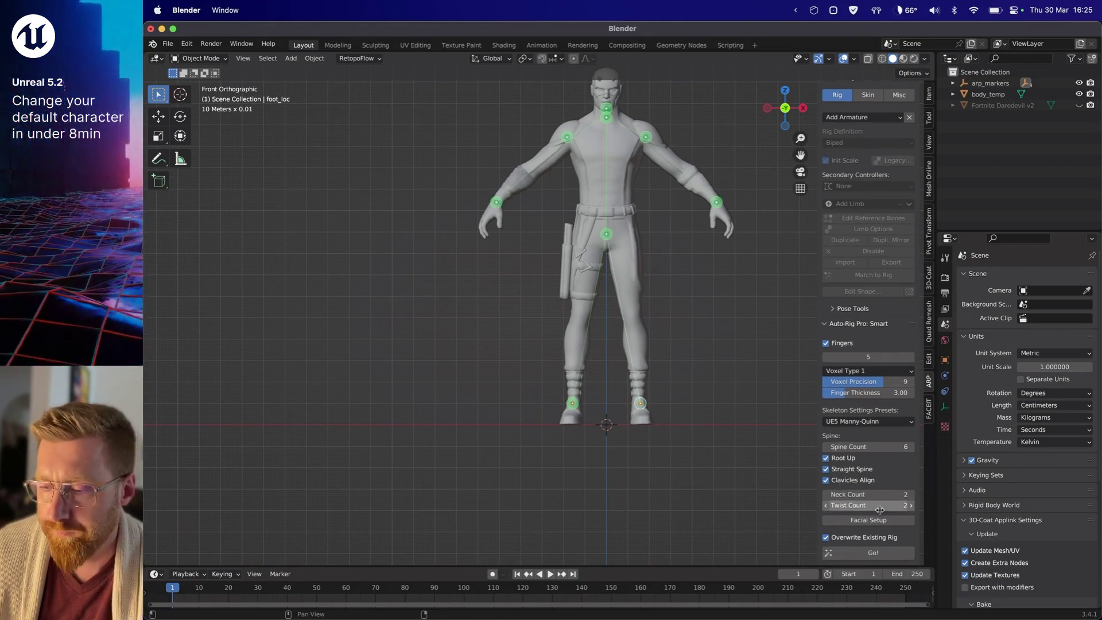
scroll(880, 510, down, 3)
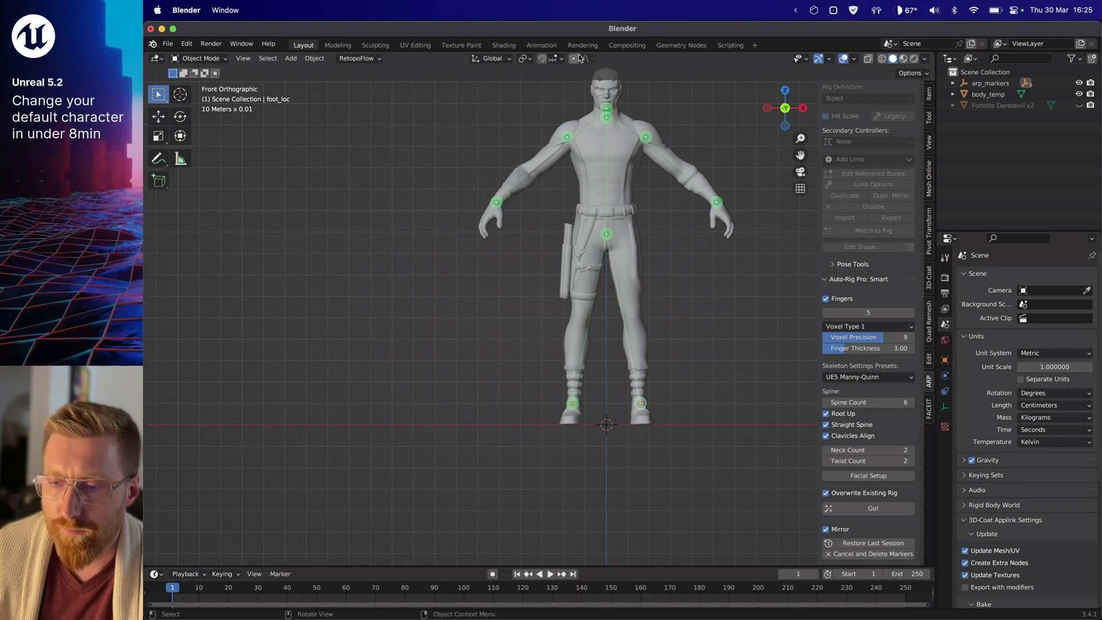
scroll(870, 483, down, 2)
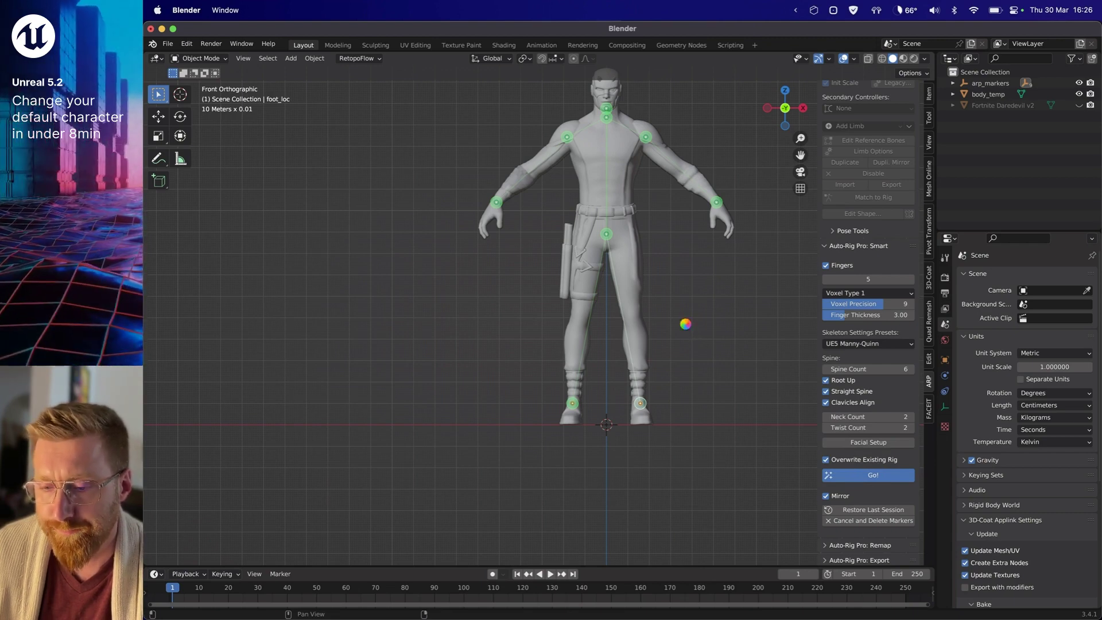
- Inspect the reference bones from several angles, then generate the control rig with Match to Rig
mouse_move(697, 304)
middle_down()
mouse_move(620, 304)
mouse_move(620, 320)
mouse_move(665, 339)
middle_up()
scroll(665, 339, up, 5)
mouse_move(660, 394)
middle_down()
mouse_move(671, 377)
mouse_move(630, 373)
mouse_move(735, 381)
middle_up()
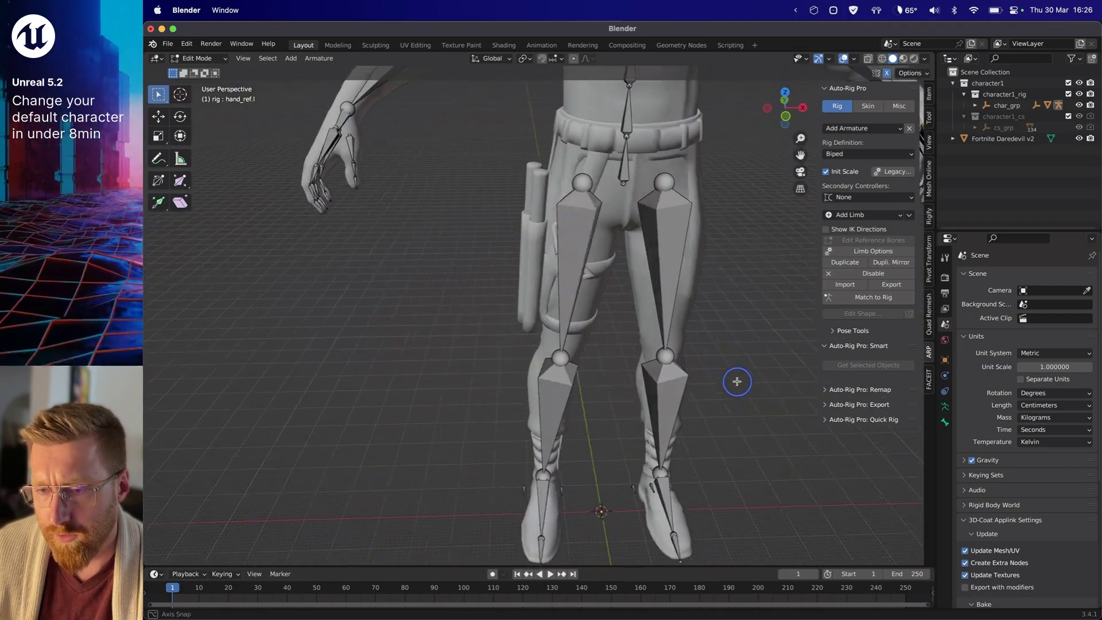
scroll(611, 385, up, 3)
scroll(610, 385, down, 4)
mouse_move(610, 385)
middle_down()
mouse_move(660, 327)
mouse_move(618, 419)
mouse_move(606, 381)
mouse_move(625, 347)
mouse_move(526, 337)
mouse_move(584, 330)
middle_up()
scroll(527, 337, up, 2)
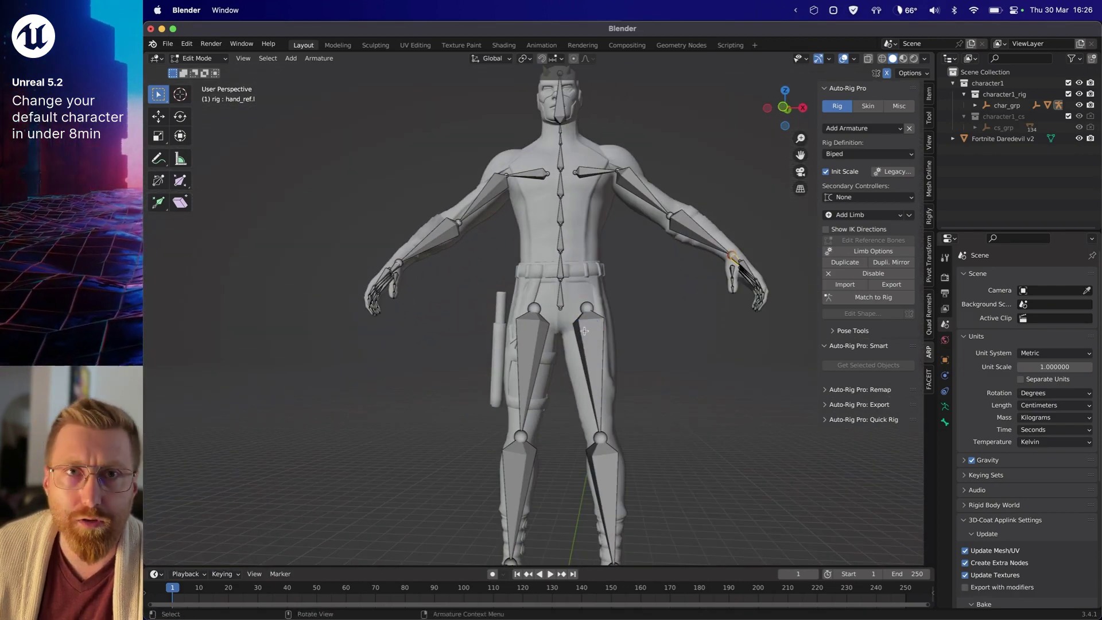
click(867, 297)
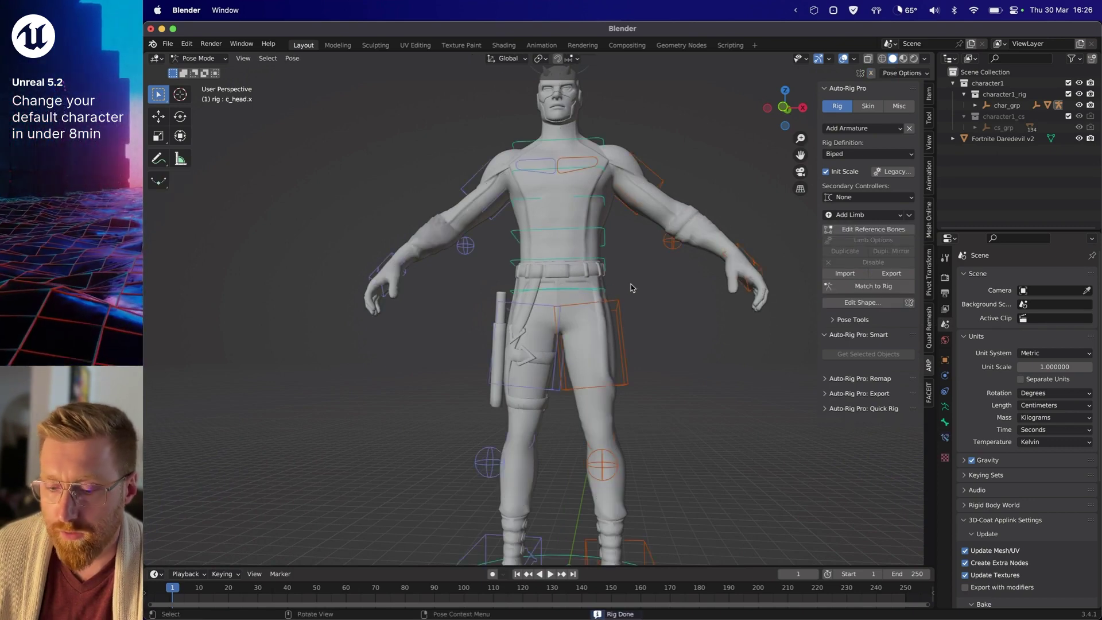
middle_drag(639, 286, 641, 301)
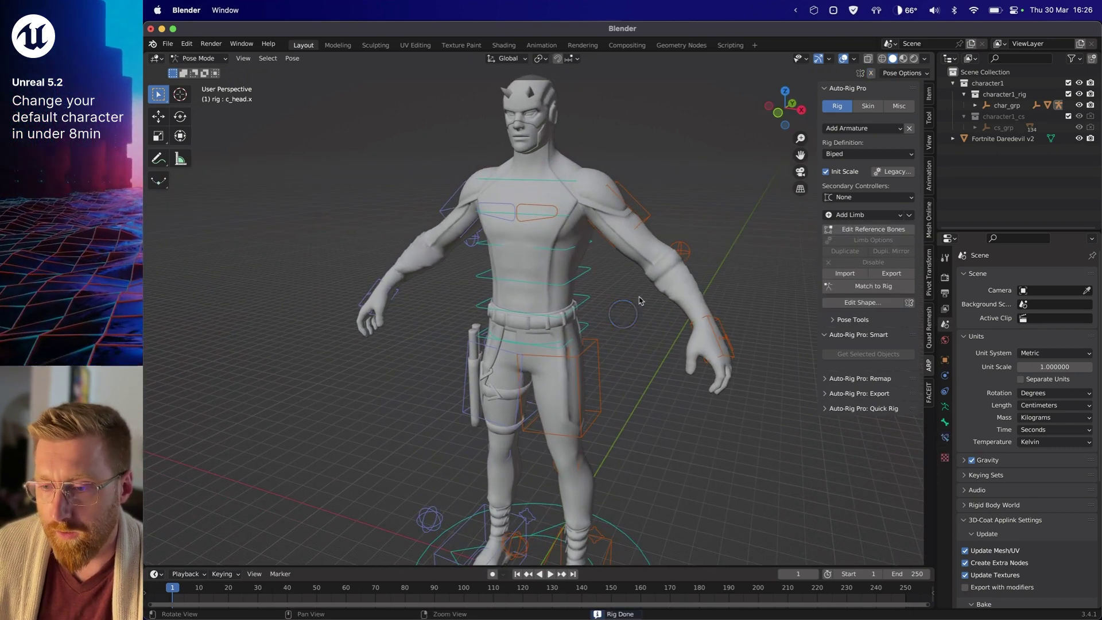
- Bind the Daredevil mesh to the rig with Heat Maps skinning, then enter Pose Mode
key(ctrl+Tab)
click(569, 264)
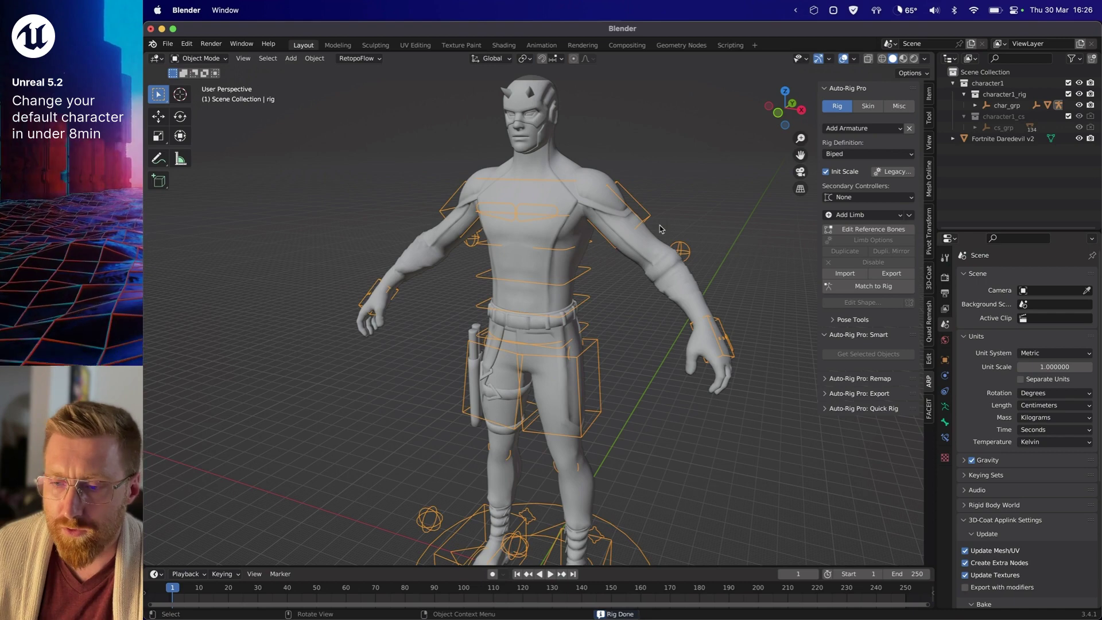
click(653, 251)
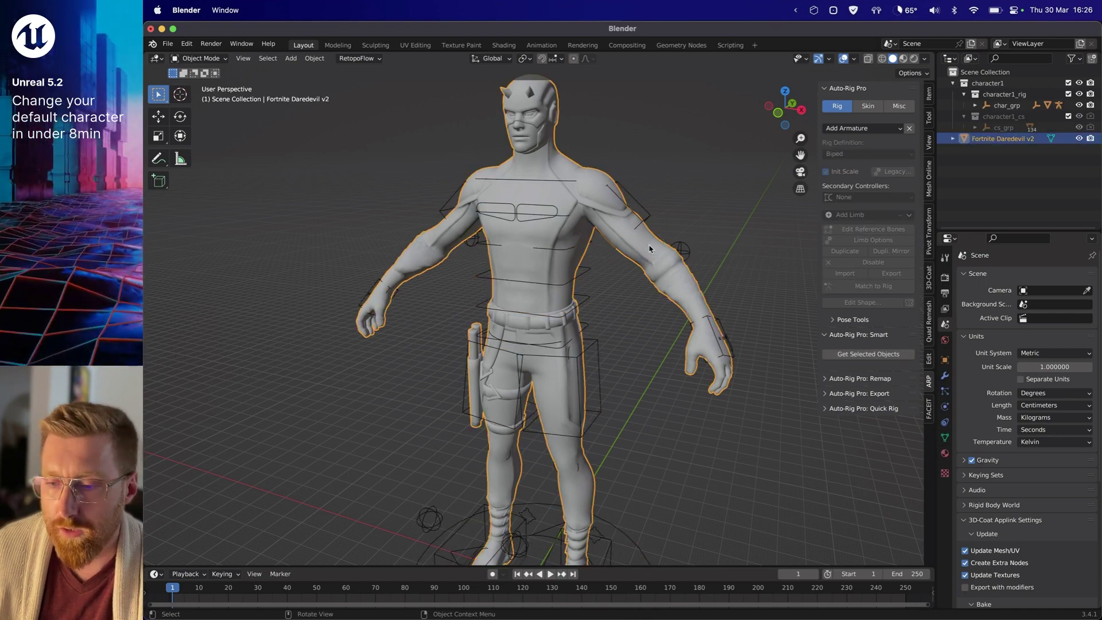
shift+click(663, 216)
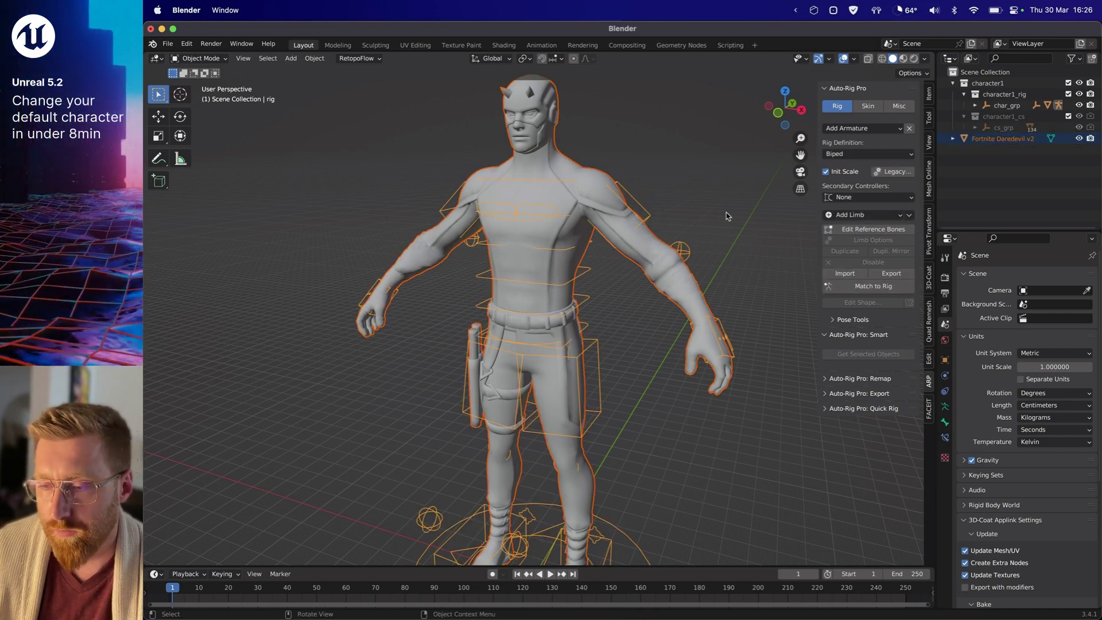
click(868, 106)
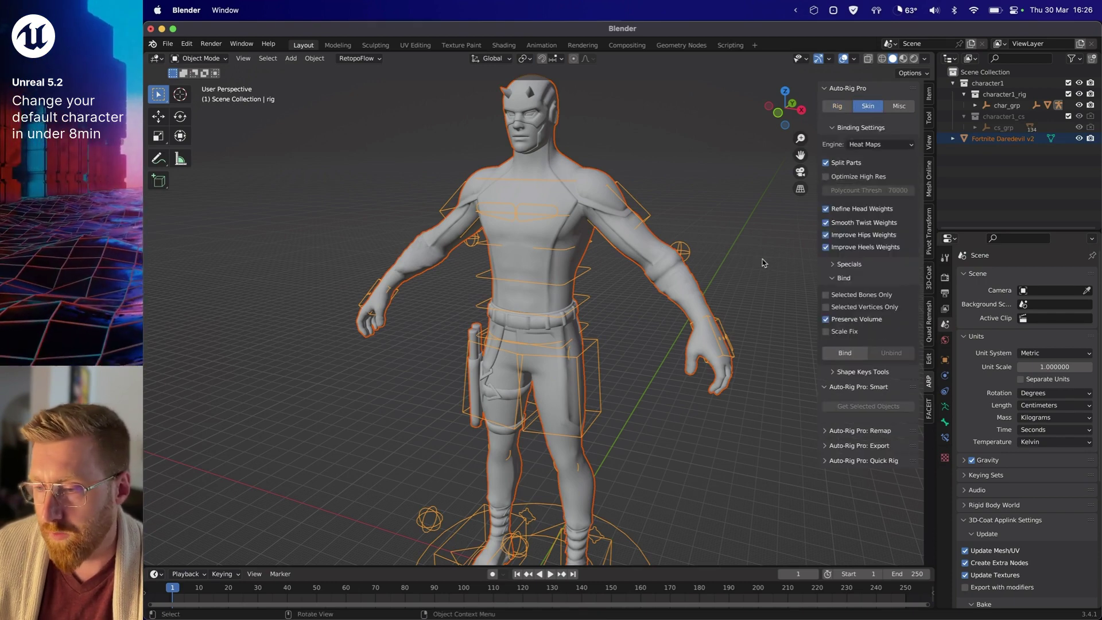
click(845, 353)
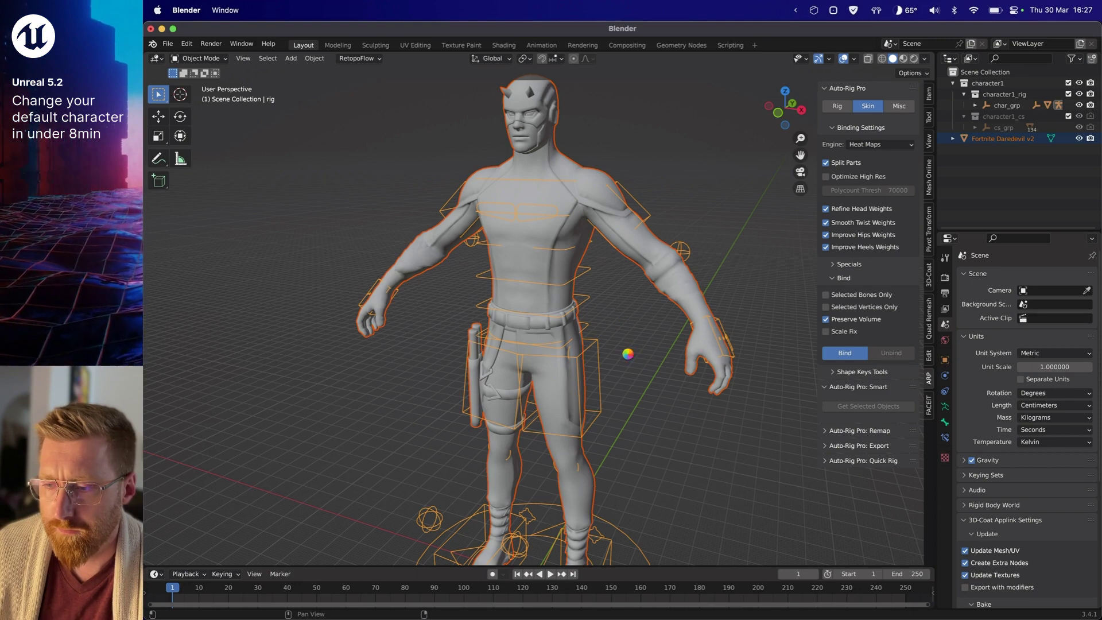
key(ctrl+Tab)
click(654, 381)
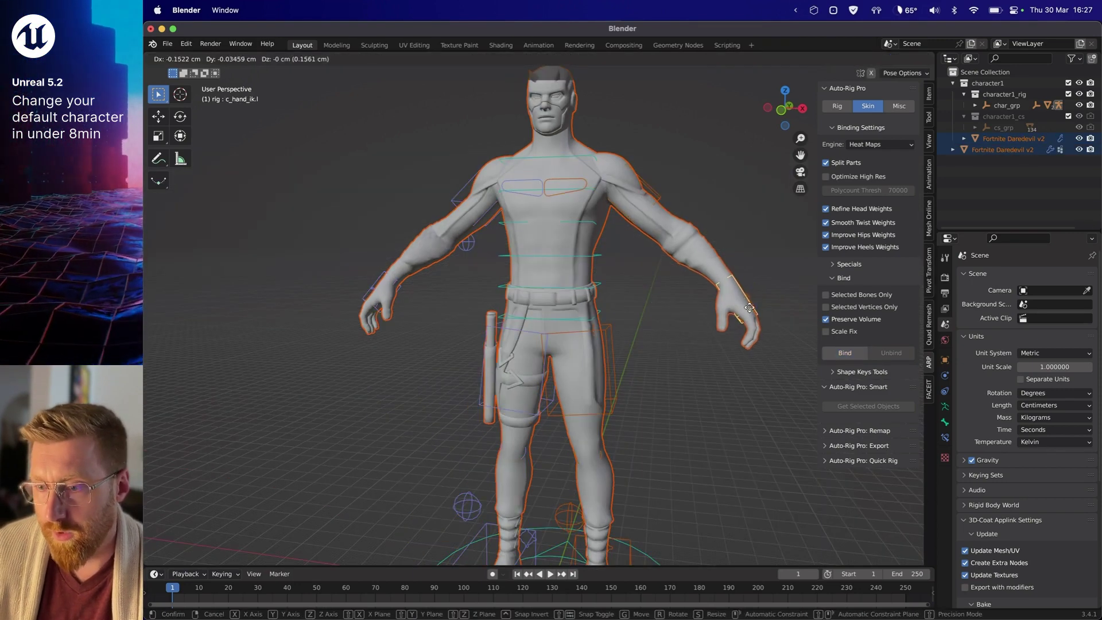
- Test the left hand control's deformation, cancel it, and reselect the mesh then the rig
key(g)
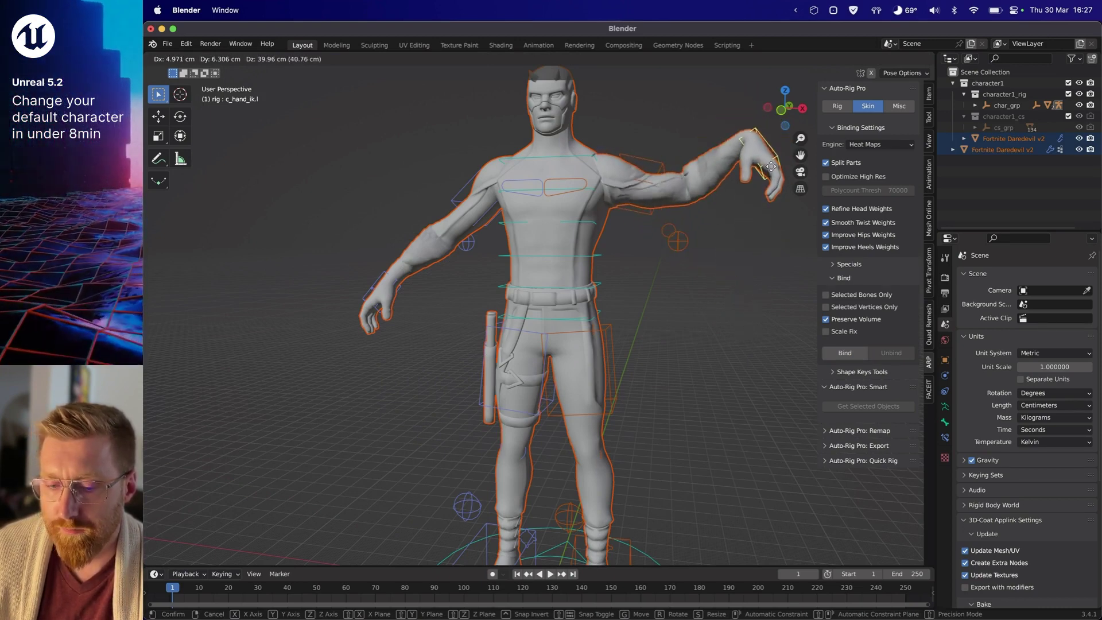
right_click(762, 235)
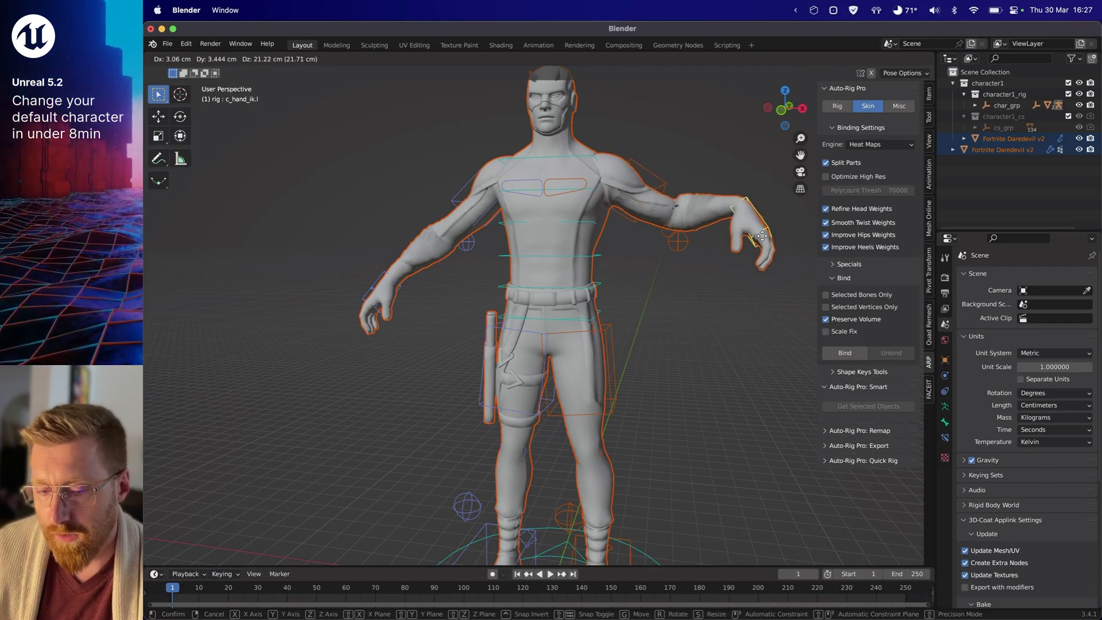
key(ctrl+Tab)
click(657, 321)
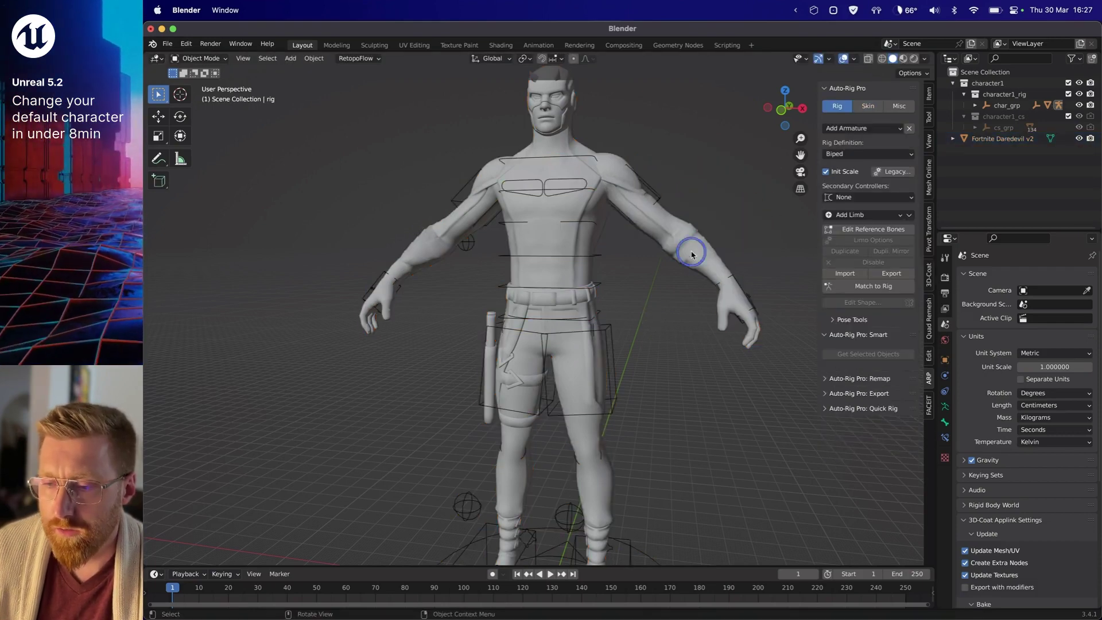
click(666, 213)
shift+click(656, 198)
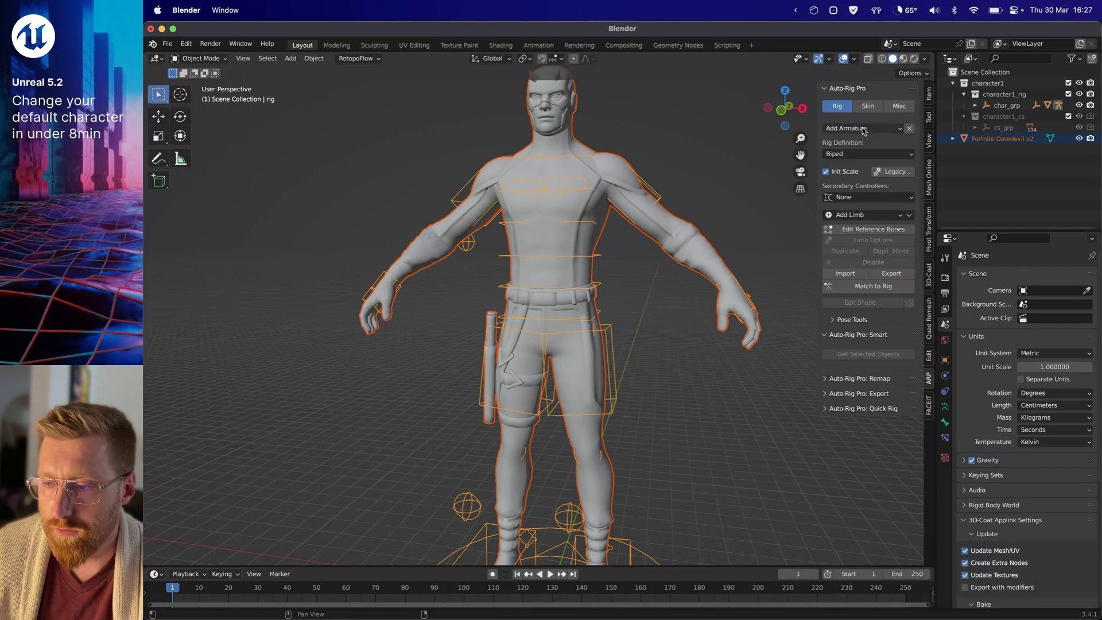
- Re-bind the mesh to the rig using the Voxelized binding engine
click(868, 105)
click(869, 144)
click(873, 170)
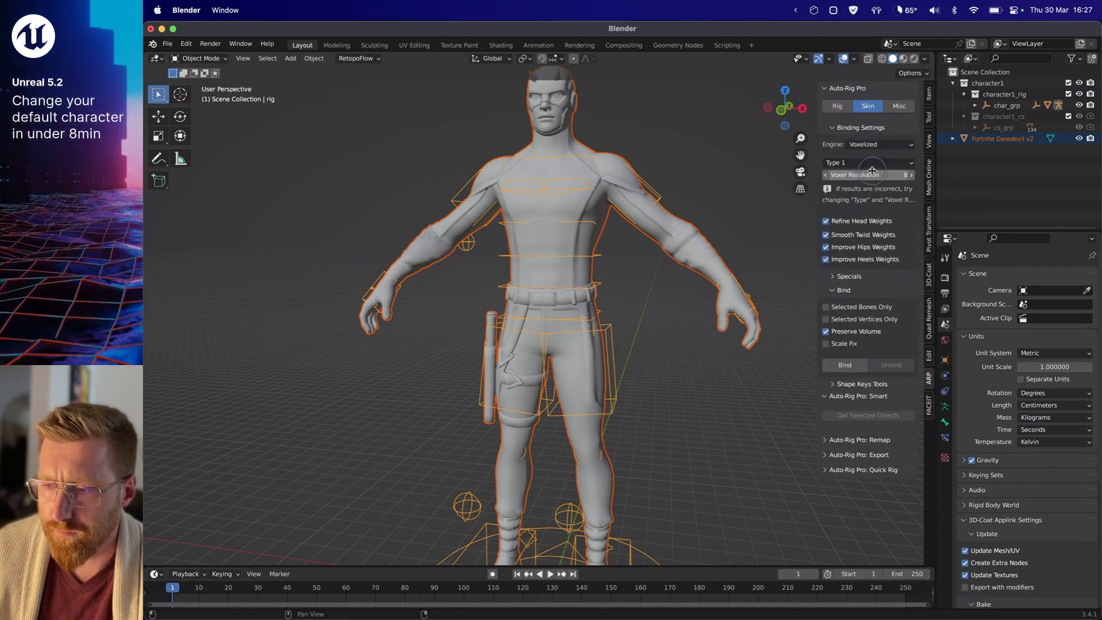
click(843, 365)
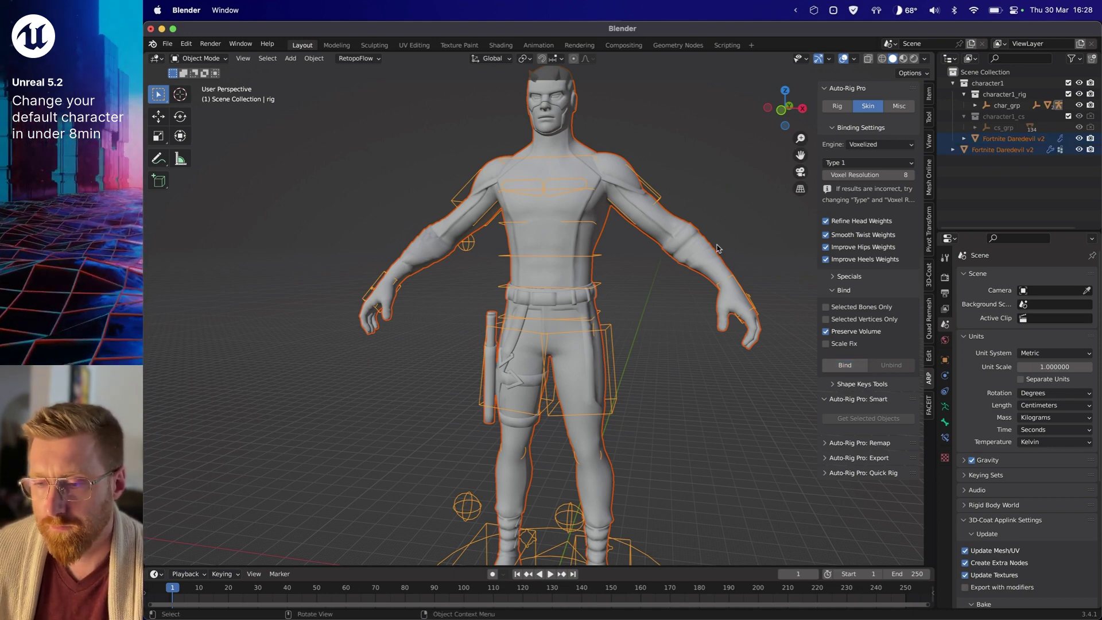
click(697, 267)
key(ctrl+Tab)
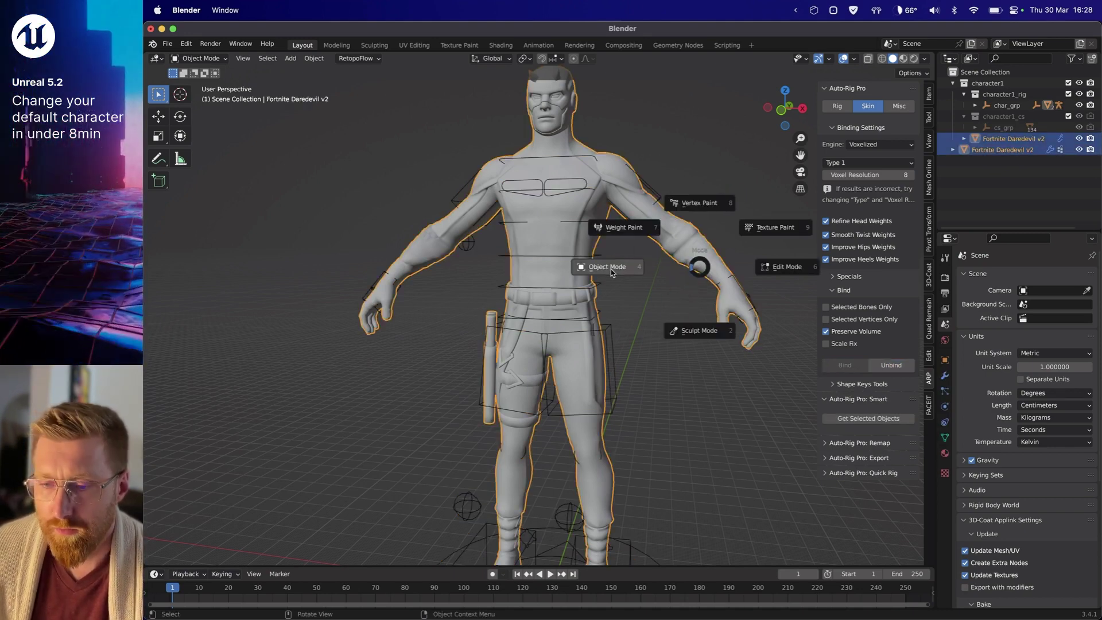
- Put the rig in Pose Mode and test-move the left hand control, then cancel the move
click(611, 273)
click(651, 193)
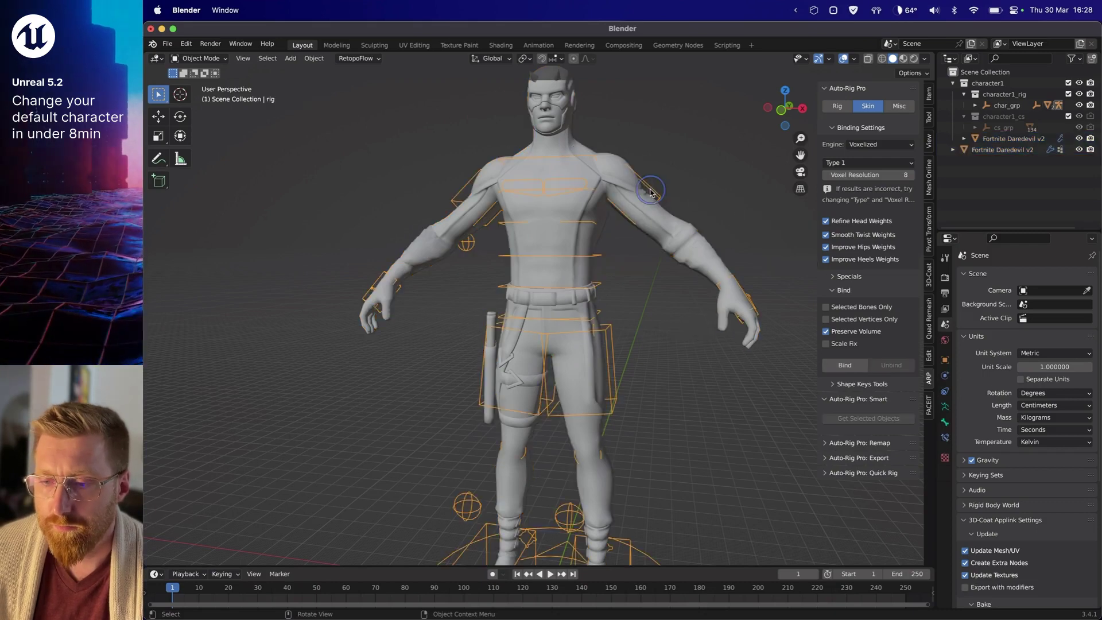
key(ctrl+Tab)
click(715, 283)
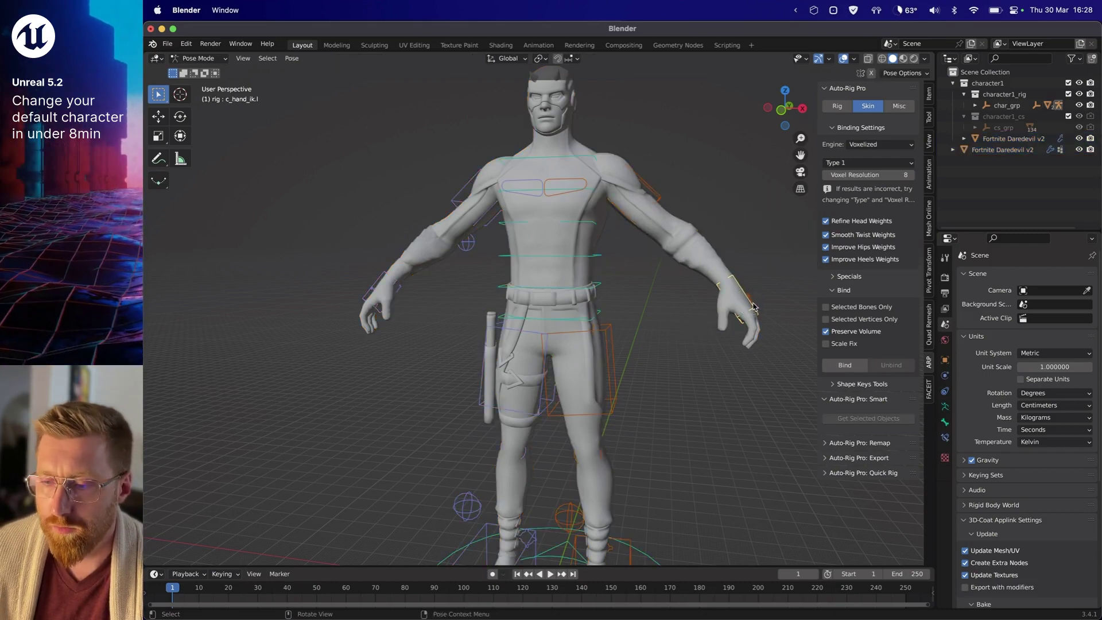
key(g)
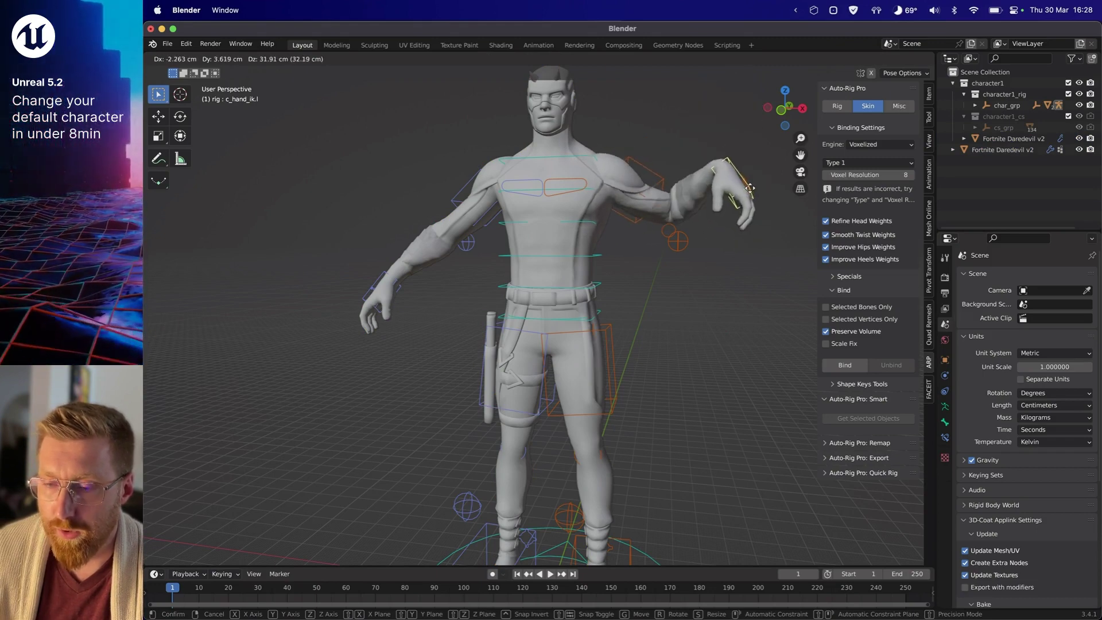
key(Escape)
- Move the right foot control to test how the legs deform
middle_drag(656, 285, 607, 269)
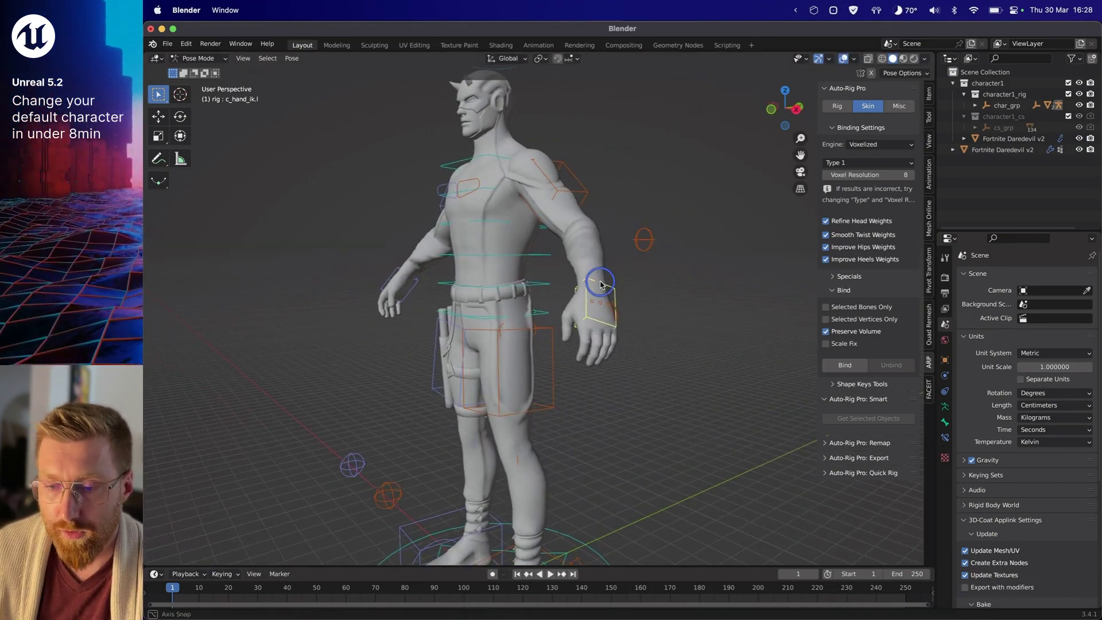
scroll(574, 344, up, 3)
middle_drag(574, 344, 534, 363)
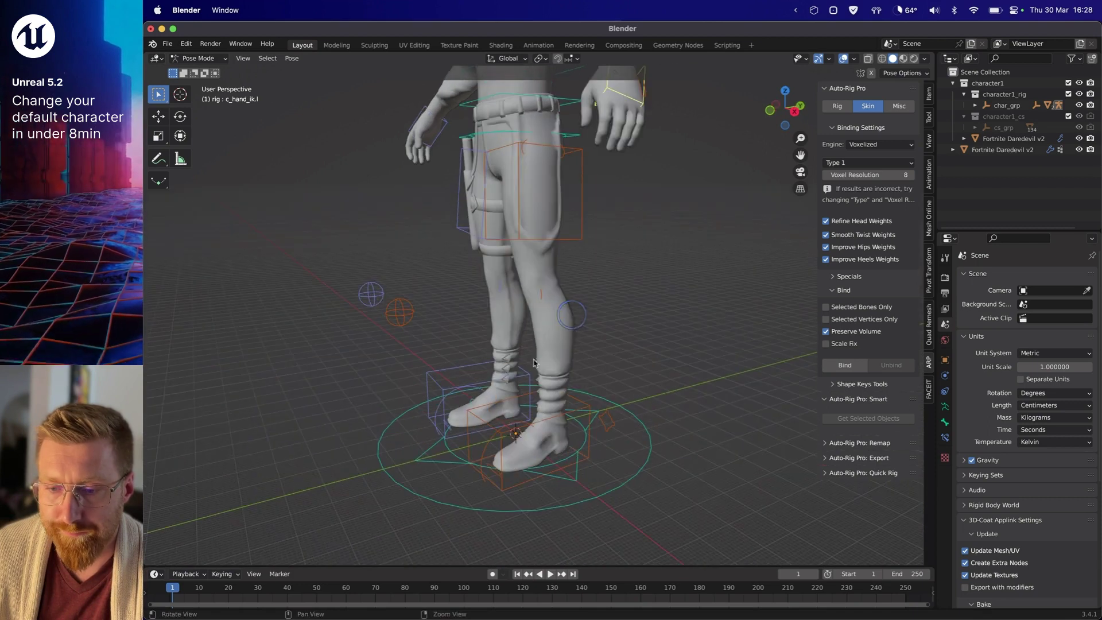
click(489, 432)
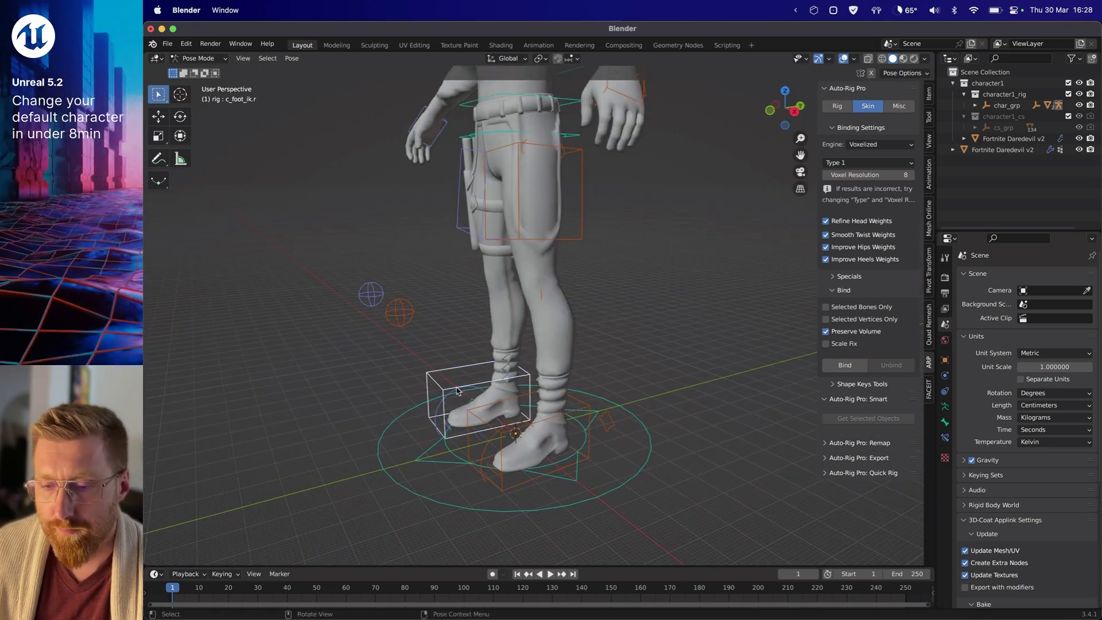
key(g)
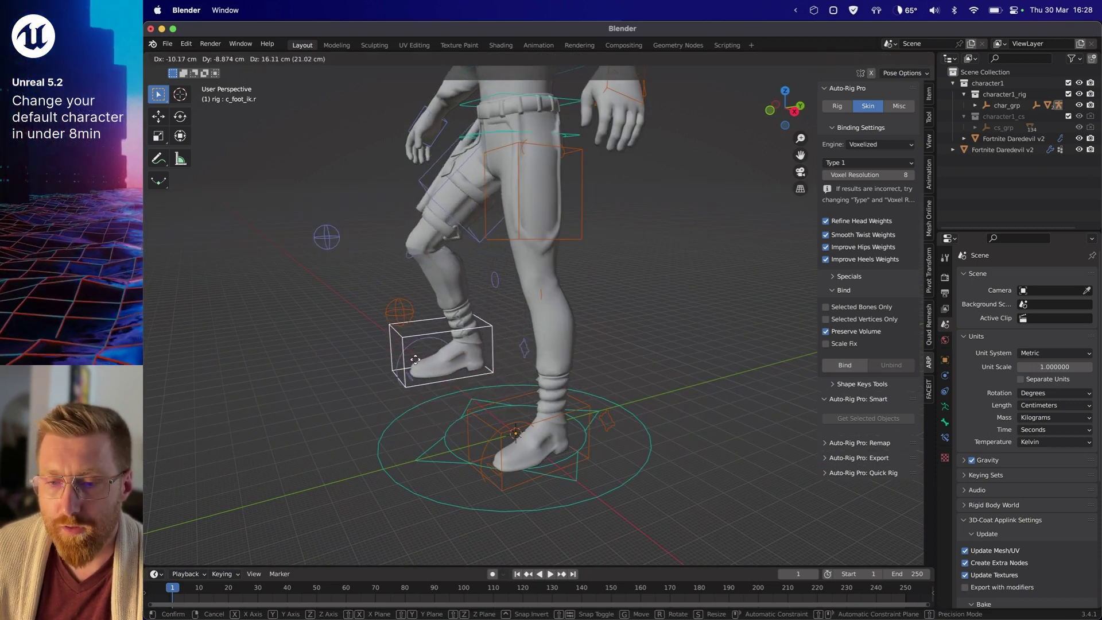
click(539, 350)
middle_drag(551, 345, 572, 317)
- Switch to Object Mode and apply Shade Smooth to the Daredevil mesh
key(ctrl+Tab)
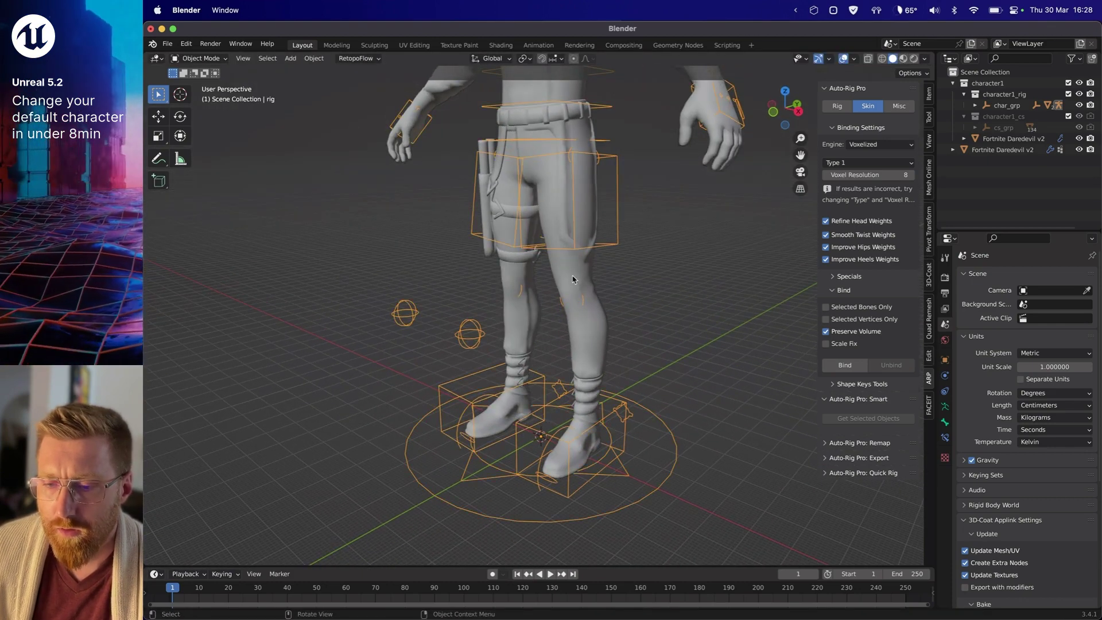
click(566, 274)
right_click(556, 277)
click(556, 274)
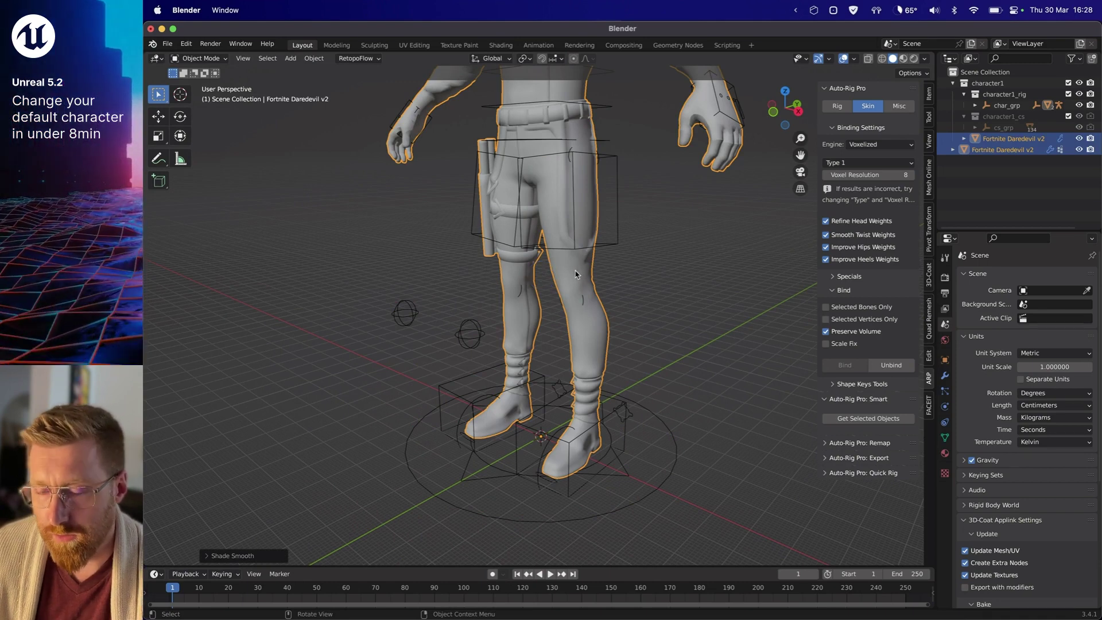
- Deselect the mesh, select the rig and return it to Pose Mode
key(ctrl+Tab)
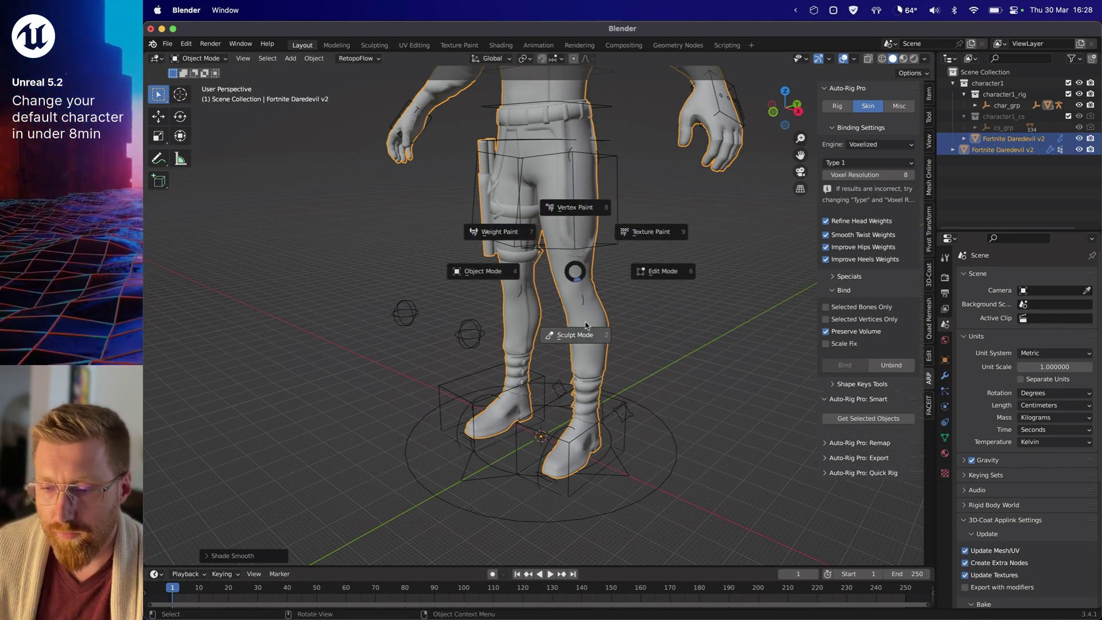
key(Escape)
click(664, 314)
click(621, 414)
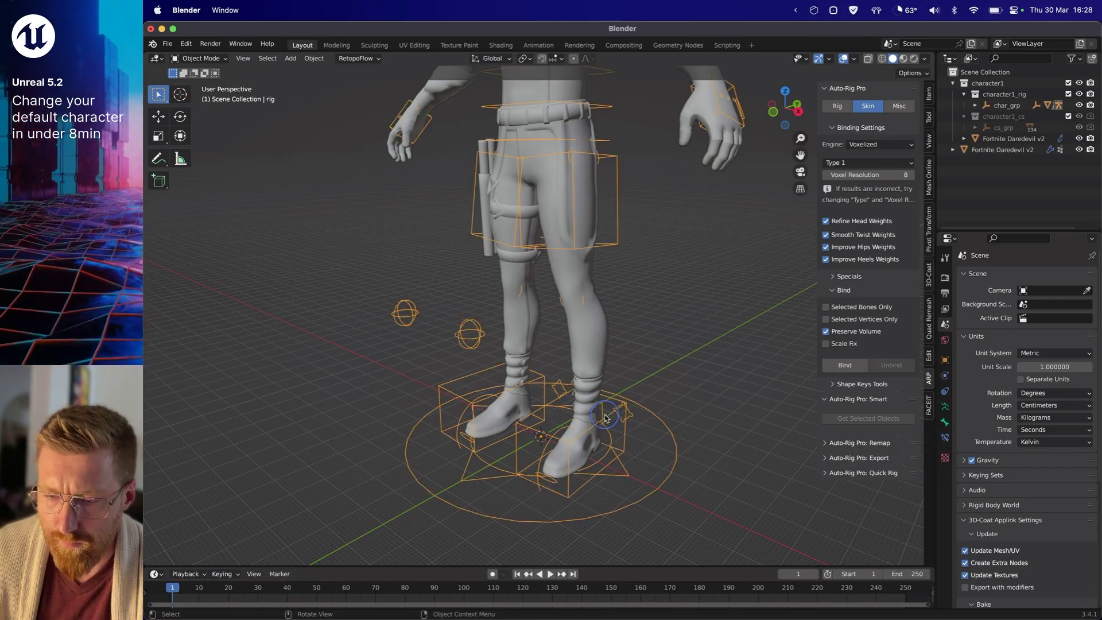
key(ctrl+Tab)
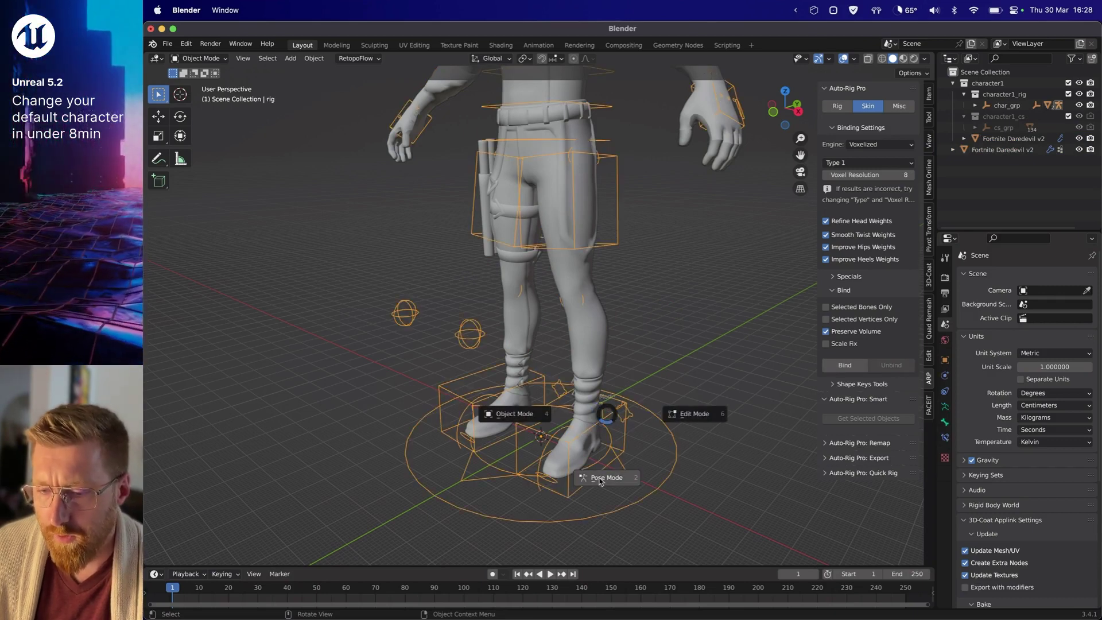
click(597, 477)
- View the character from a low frontal angle and select the left arm control
middle_drag(642, 320, 663, 269)
scroll(663, 268, down, 5)
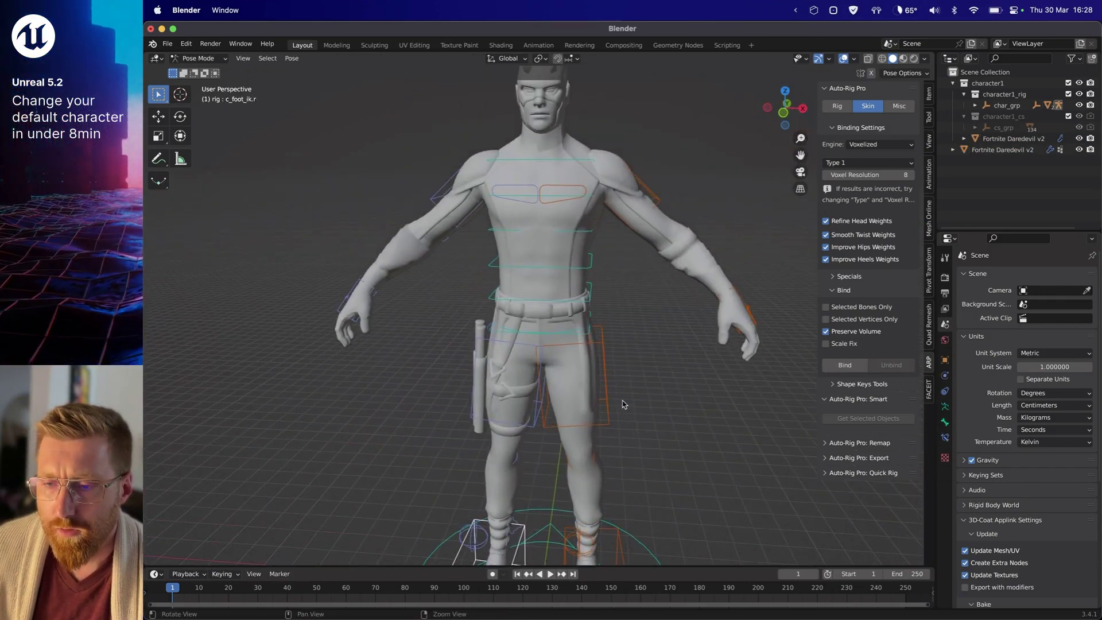
middle_drag(622, 368, 604, 339)
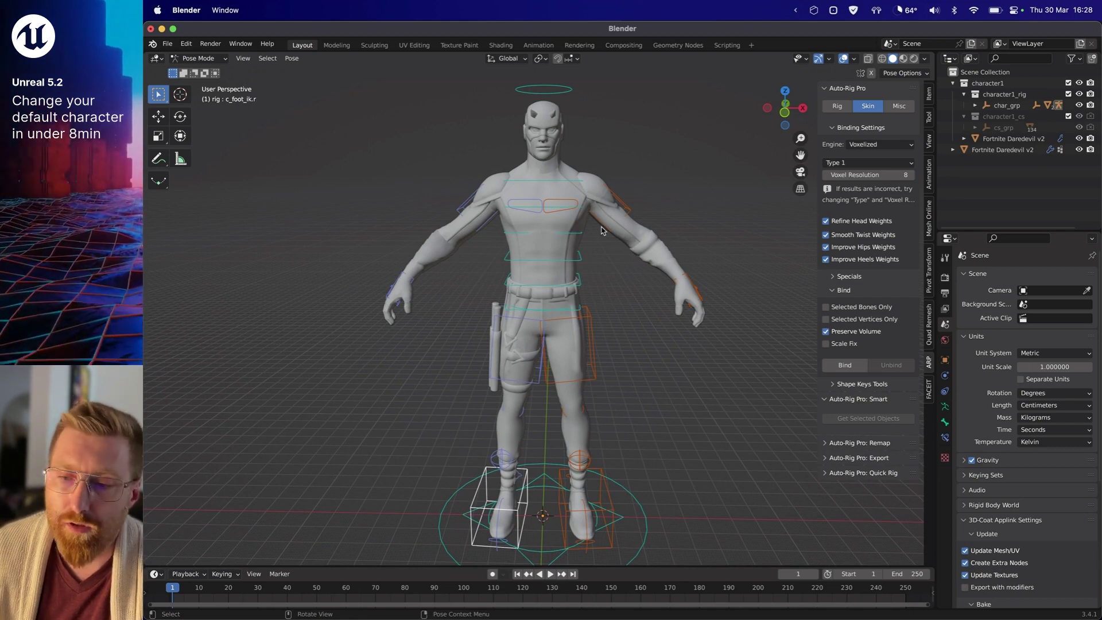
scroll(627, 230, up, 2)
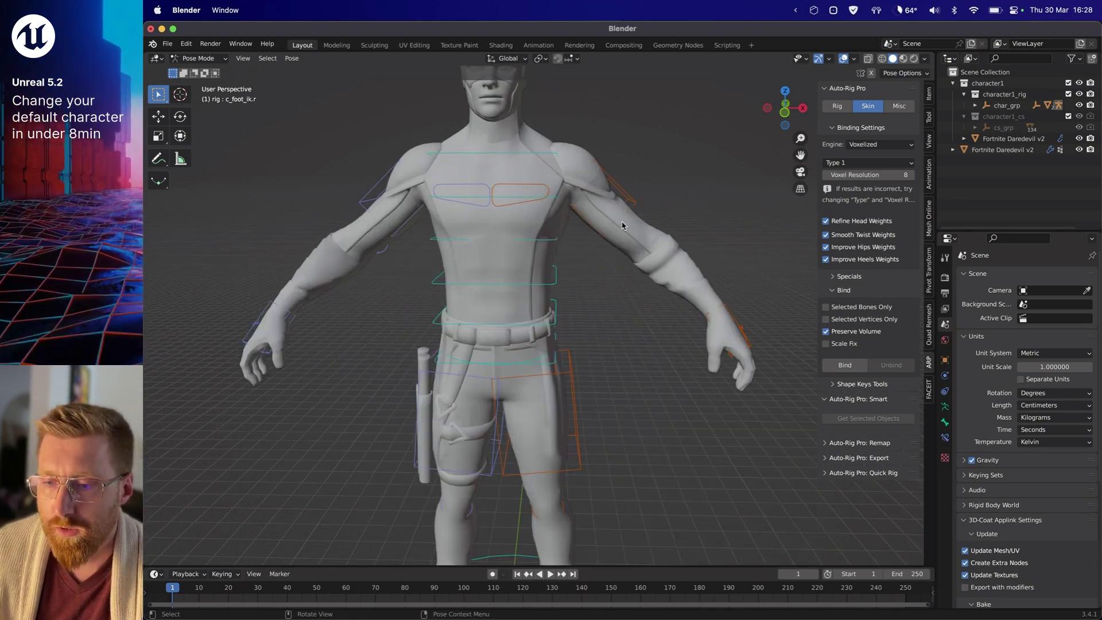
scroll(623, 226, down, 1)
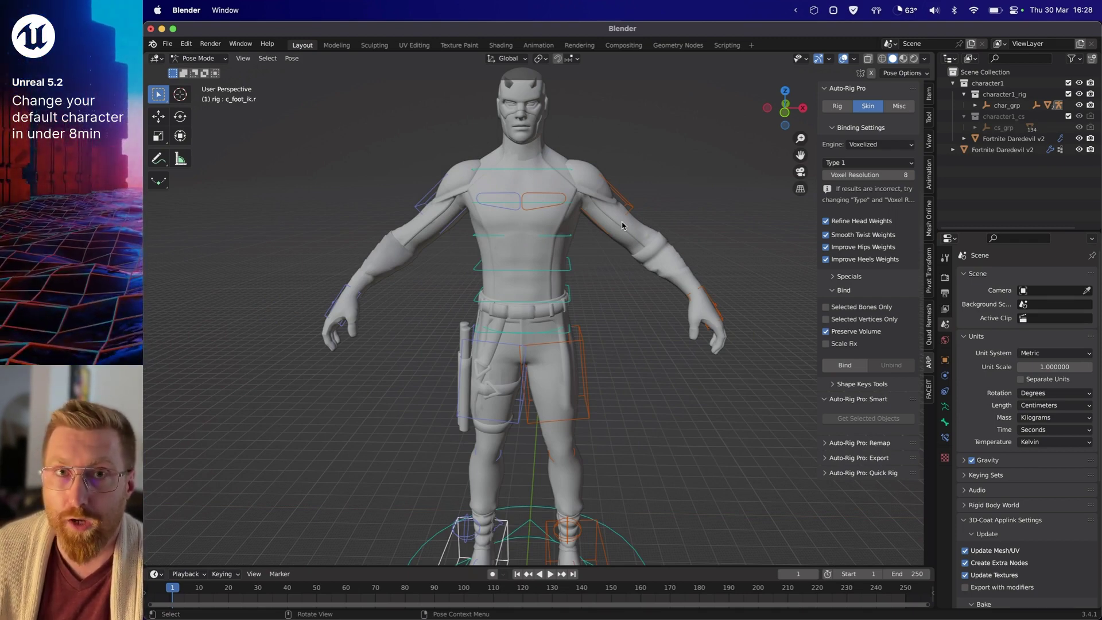
click(628, 208)
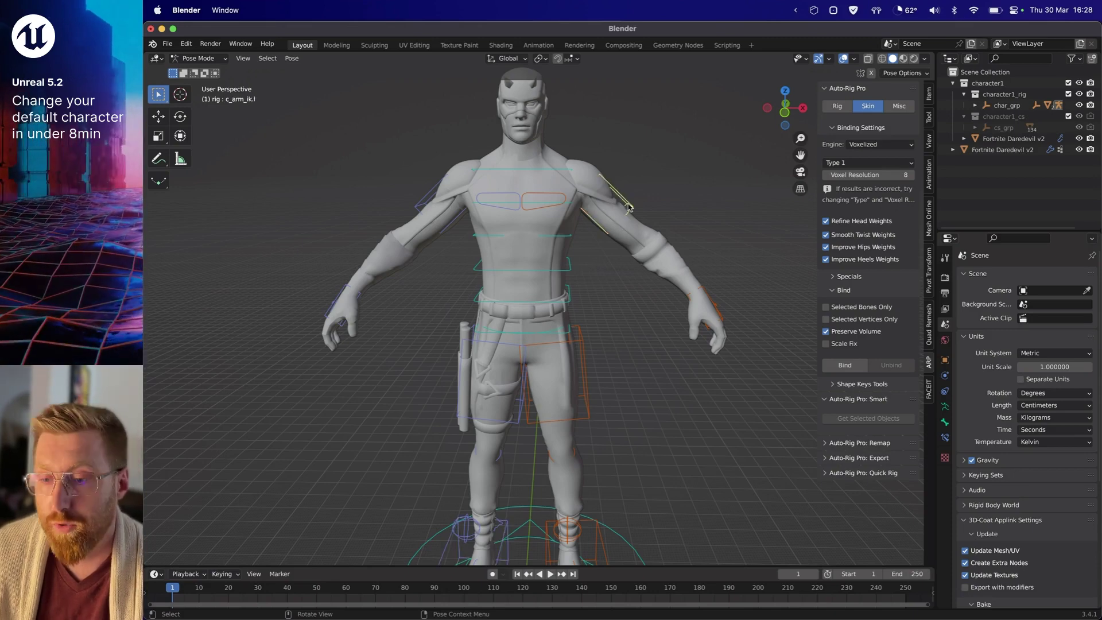
- Apply Auto-Rig Pro's A-Pose (UE5 Manny) preset through Pose Tools > Set Pose
click(838, 106)
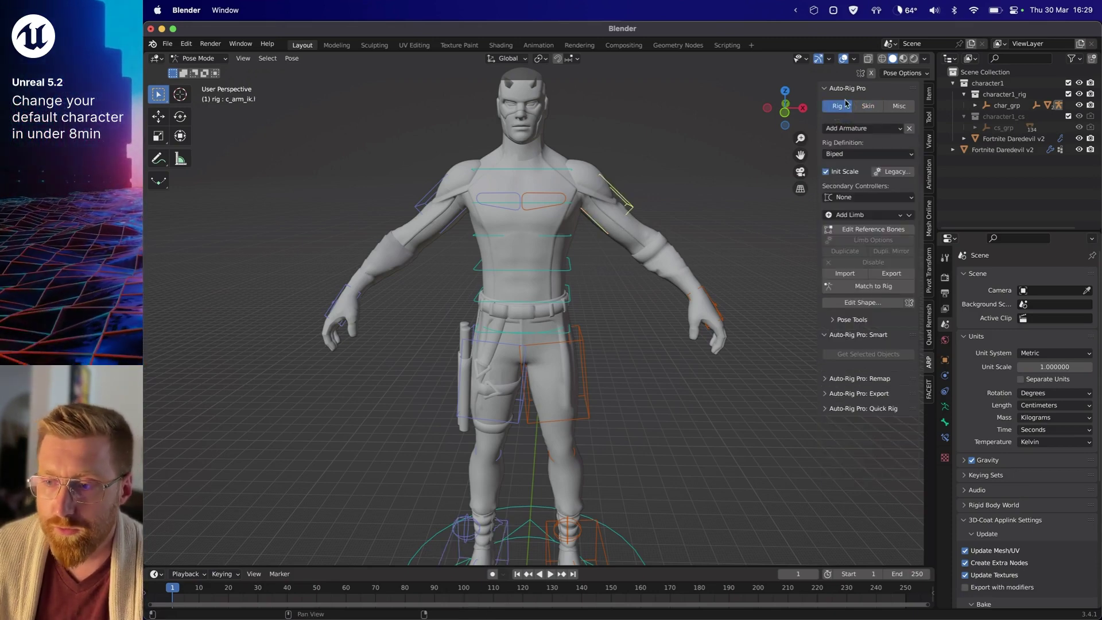
click(833, 321)
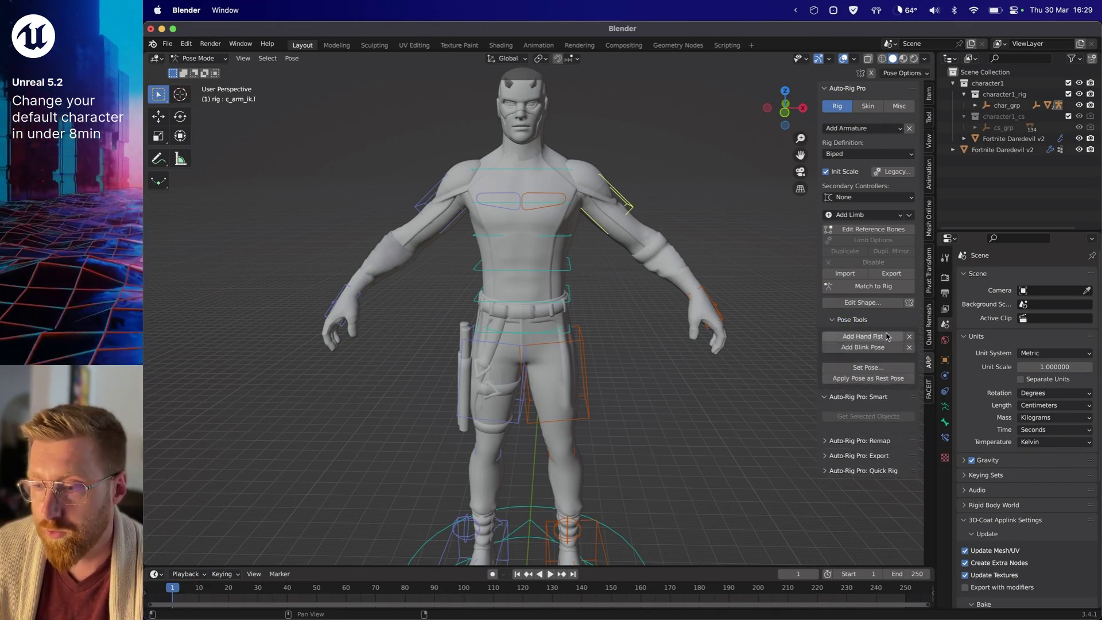
click(859, 369)
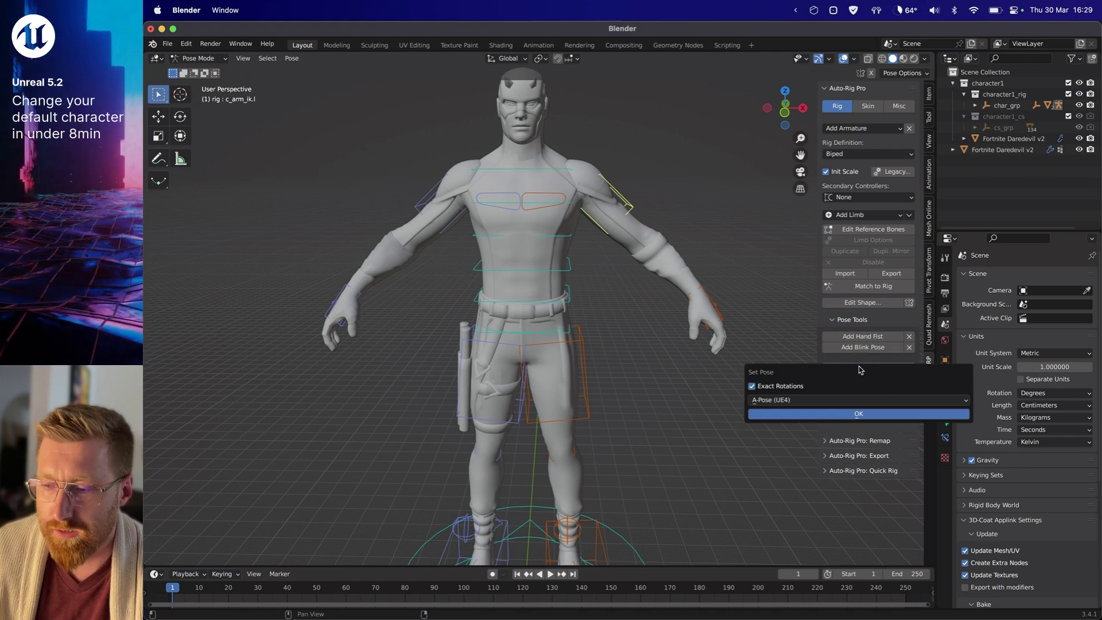
click(801, 402)
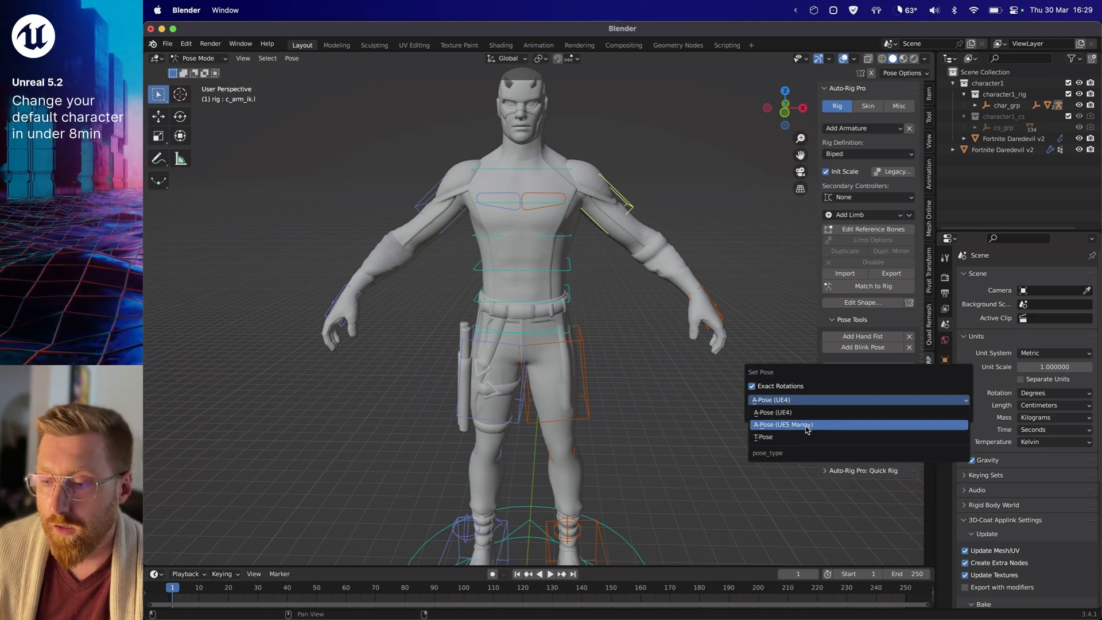
click(795, 424)
click(791, 402)
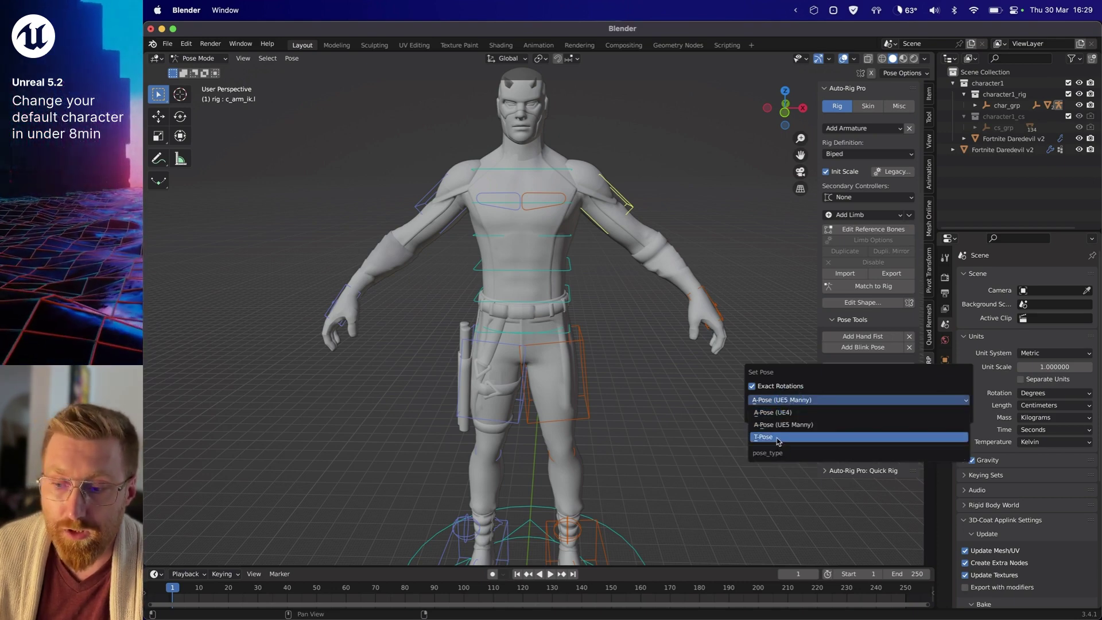
click(796, 425)
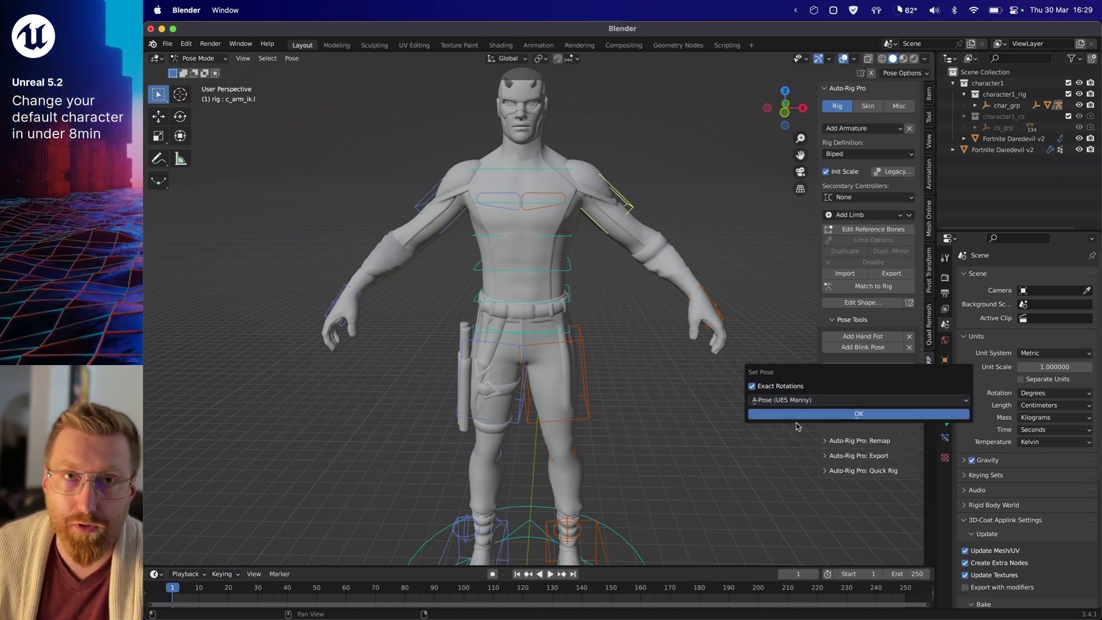
click(824, 416)
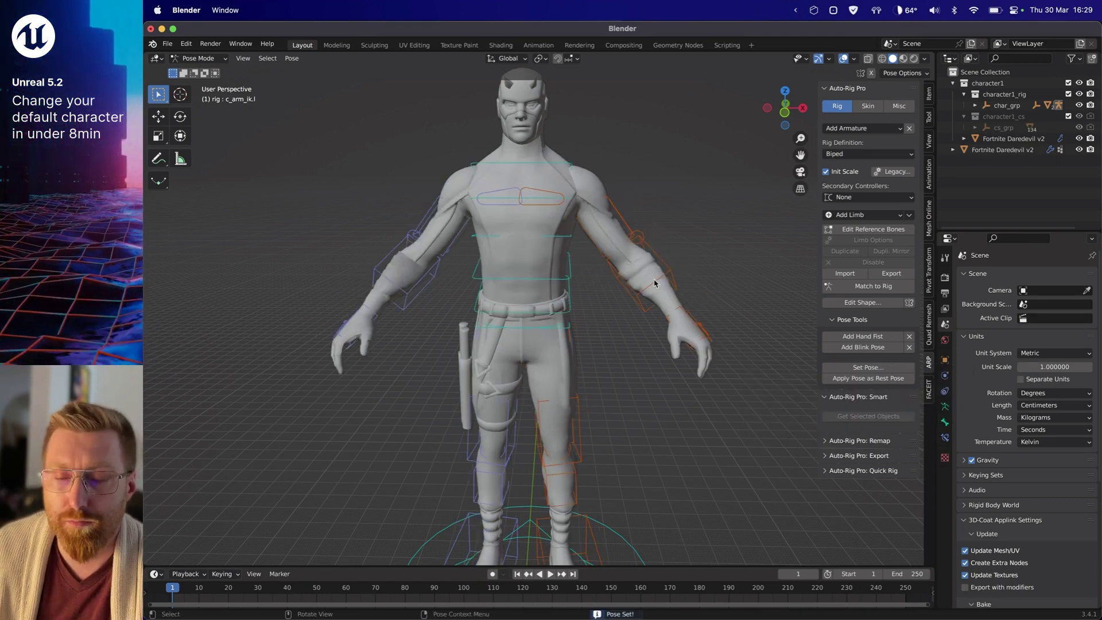
mouse_move(614, 331)
middle_down()
mouse_move(573, 322)
mouse_move(598, 320)
mouse_move(623, 198)
mouse_move(583, 268)
mouse_move(588, 287)
mouse_move(608, 254)
mouse_move(591, 229)
middle_up()
- In Armature Data, toggle Rest Position and back to Pose Position, then enter Object Mode
scroll(591, 230, down, 5)
scroll(591, 241, up, 2)
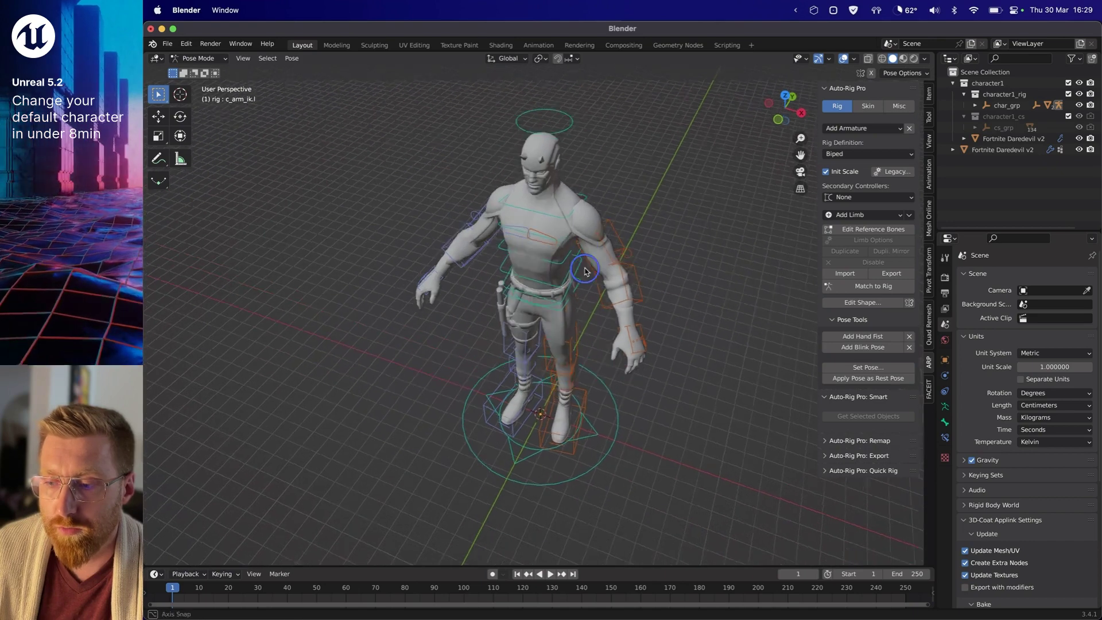
scroll(591, 247, up, 2)
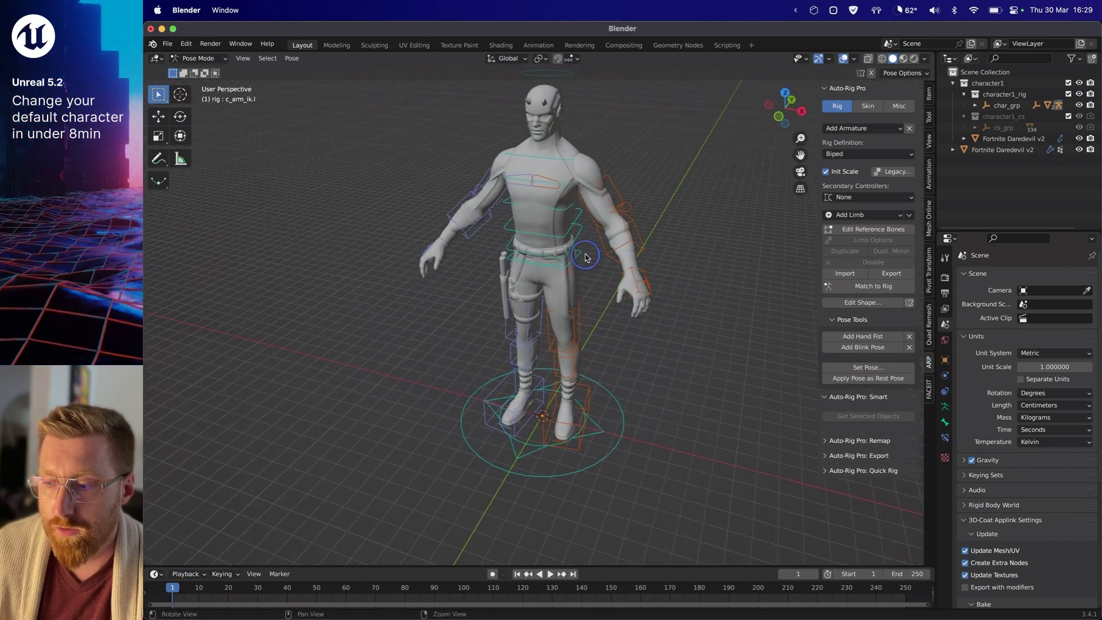
click(945, 408)
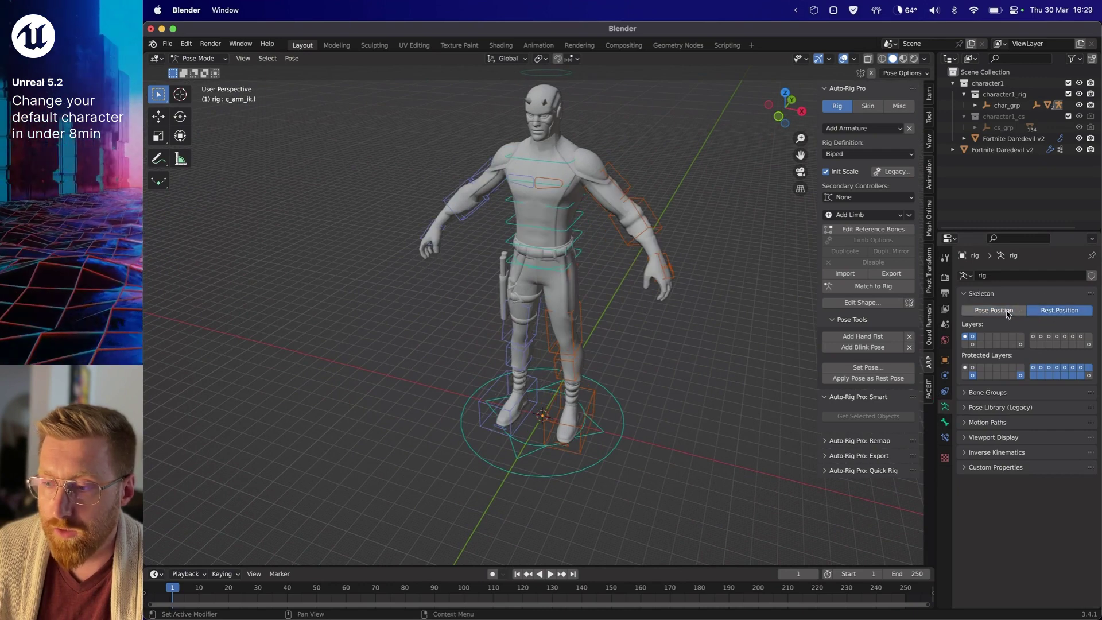
click(1048, 313)
click(994, 310)
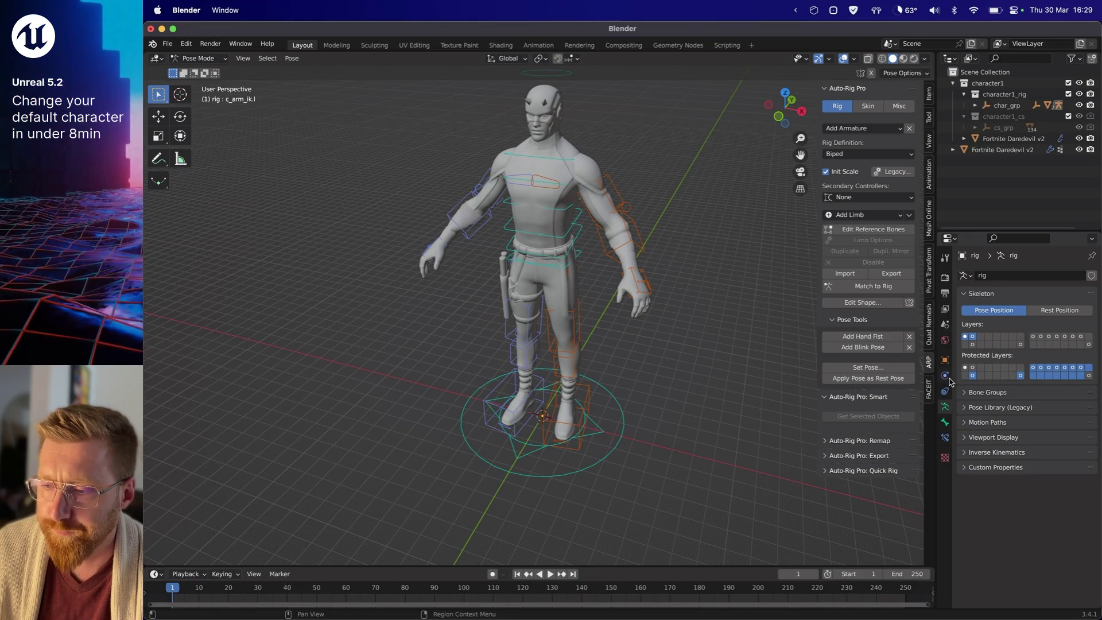
key(ctrl+Tab)
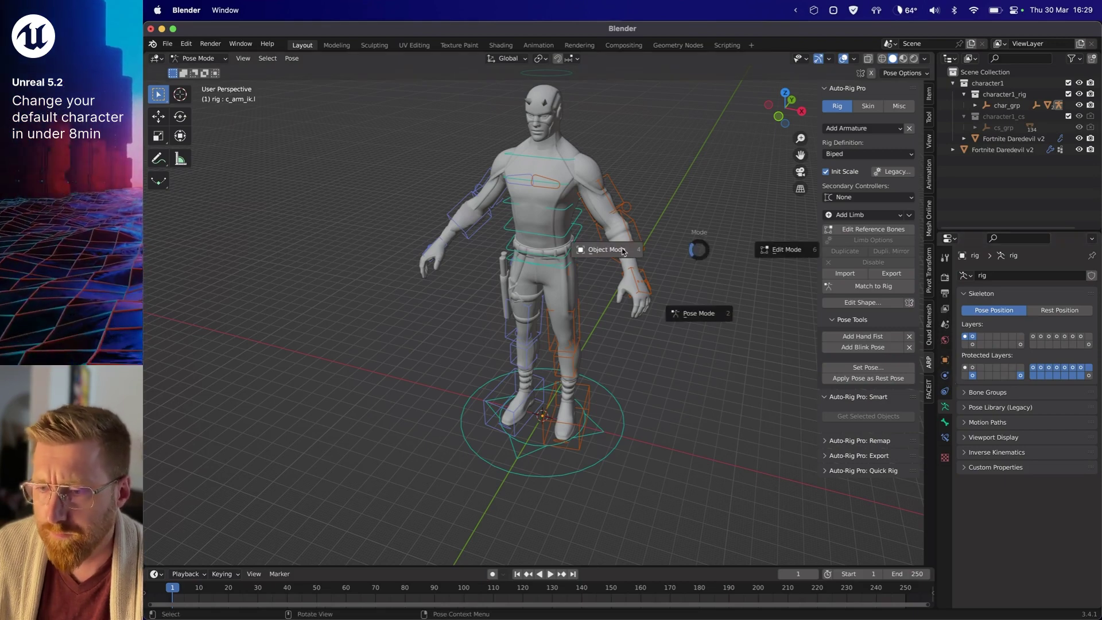
click(640, 151)
- Duplicate the Daredevil mesh's Armature modifier and apply the original one
click(595, 161)
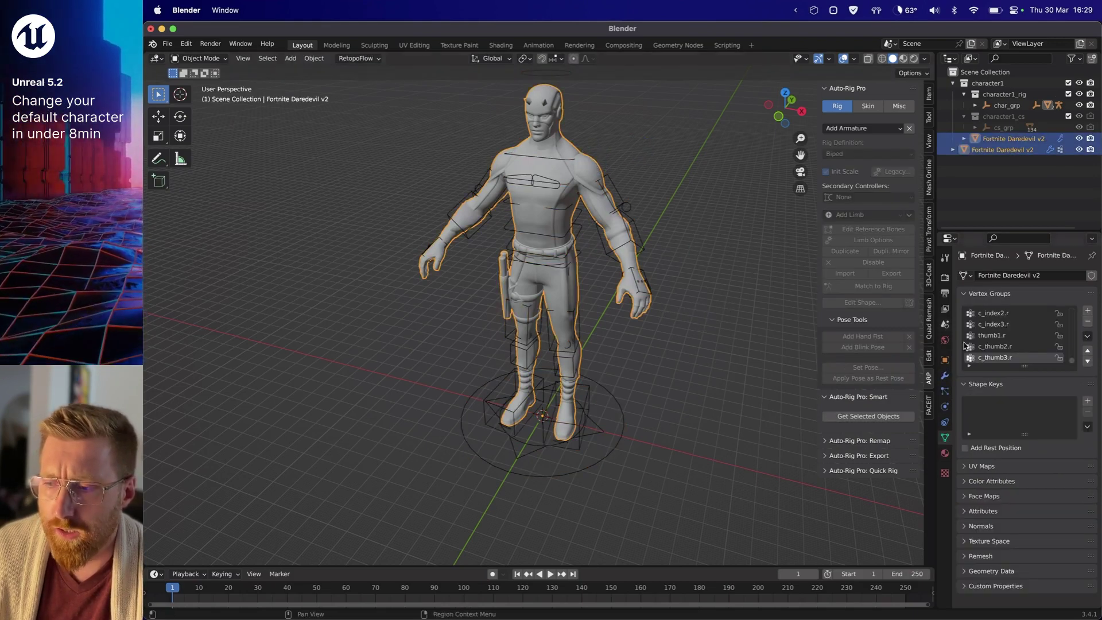
click(945, 375)
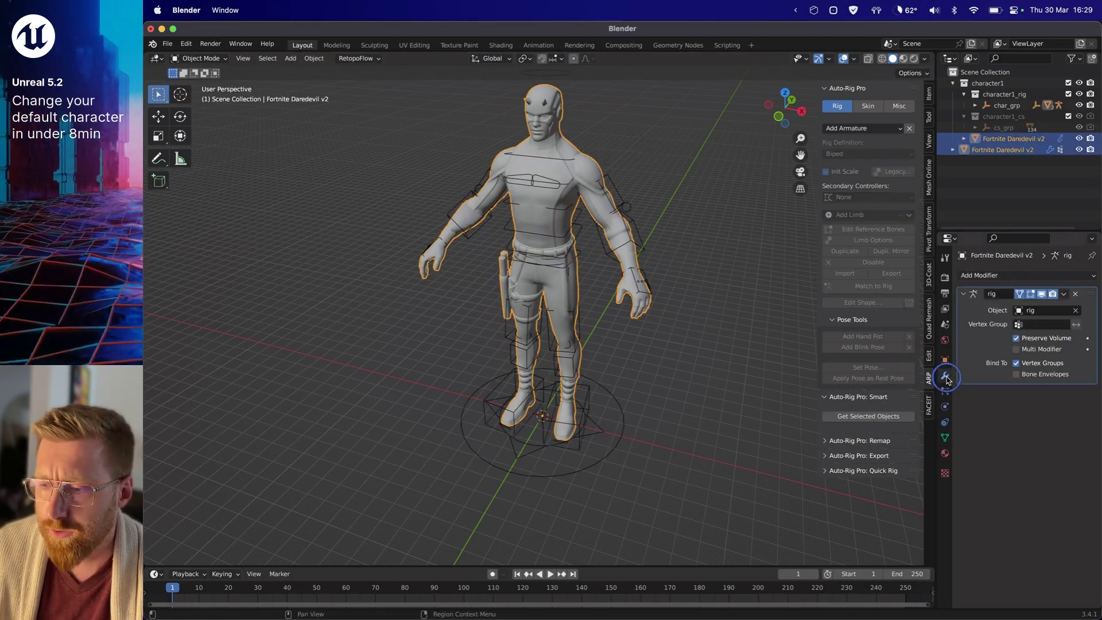
click(1067, 297)
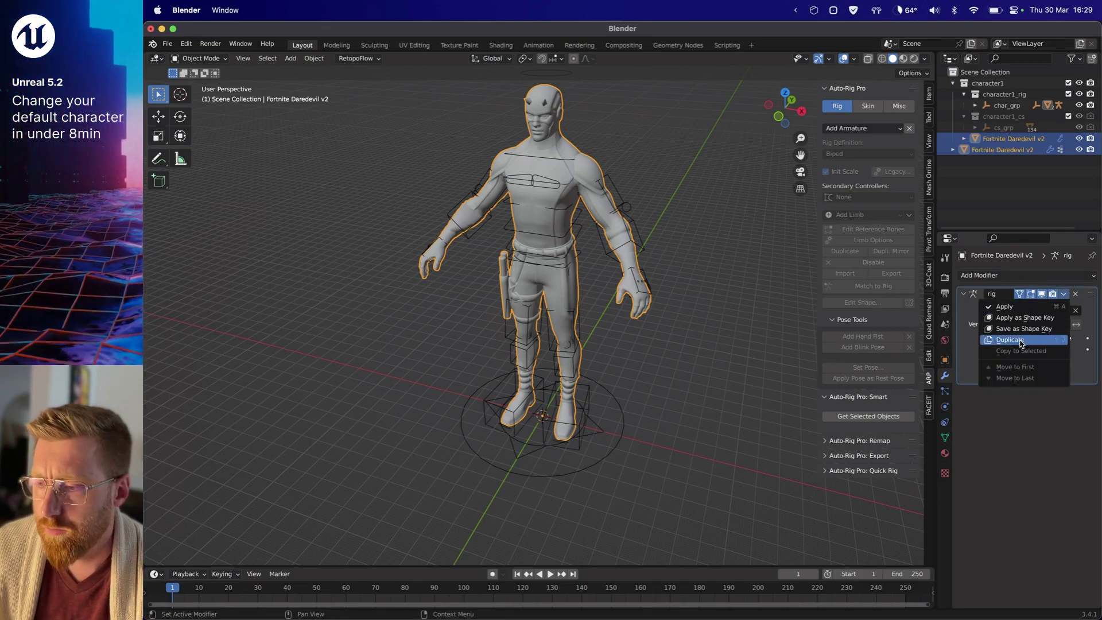
click(1030, 347)
click(1063, 293)
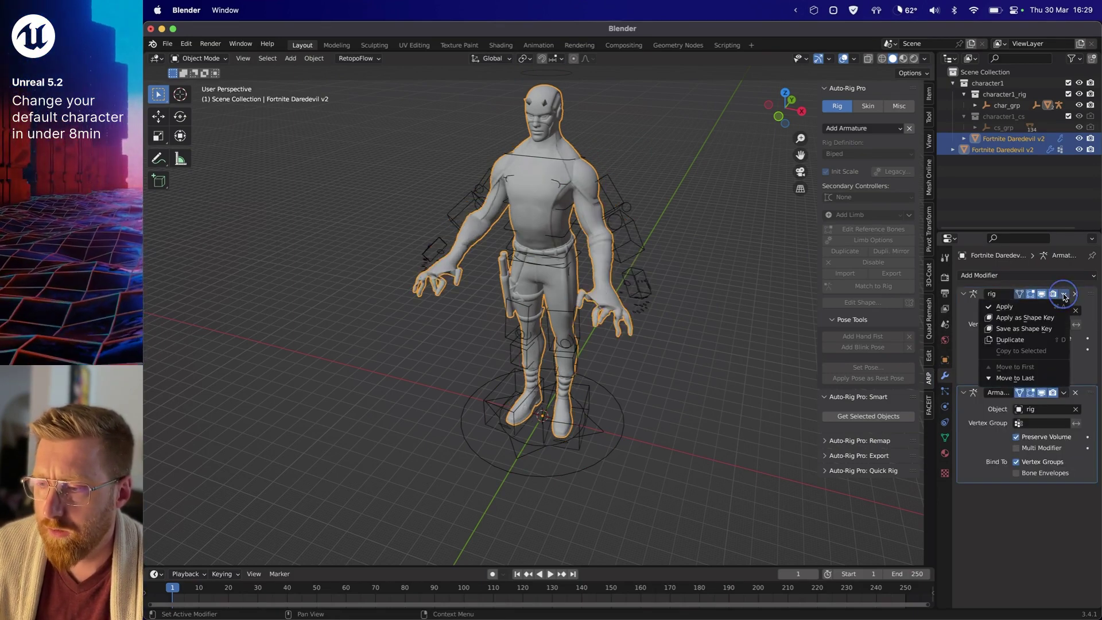
click(1044, 307)
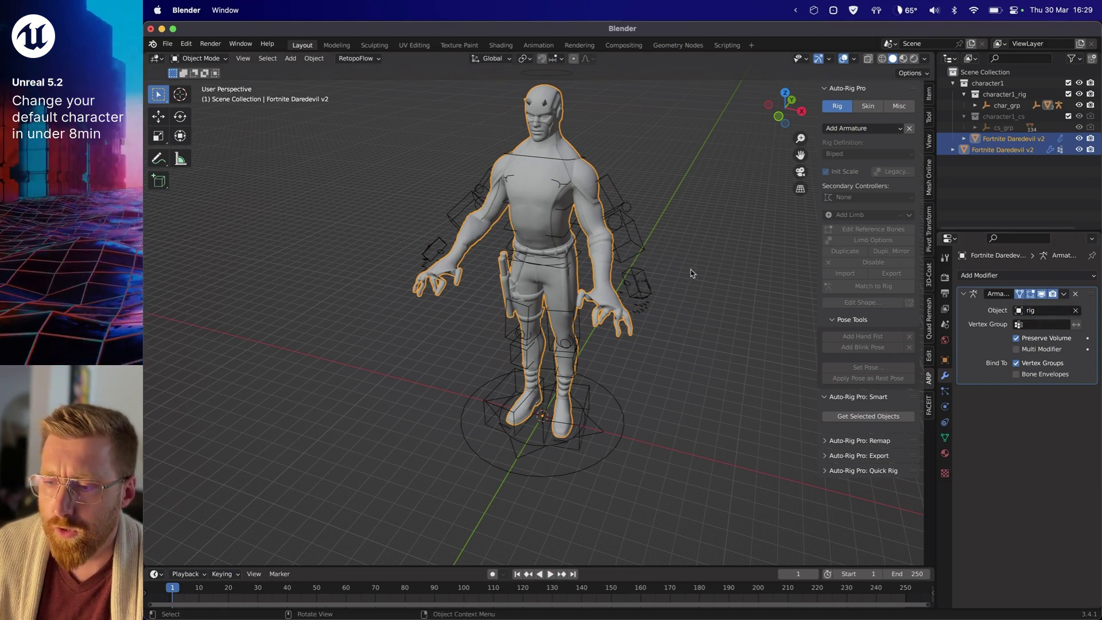
- In Pose Mode, apply the rig's current pose as its rest pose
click(625, 241)
key(ctrl+Tab)
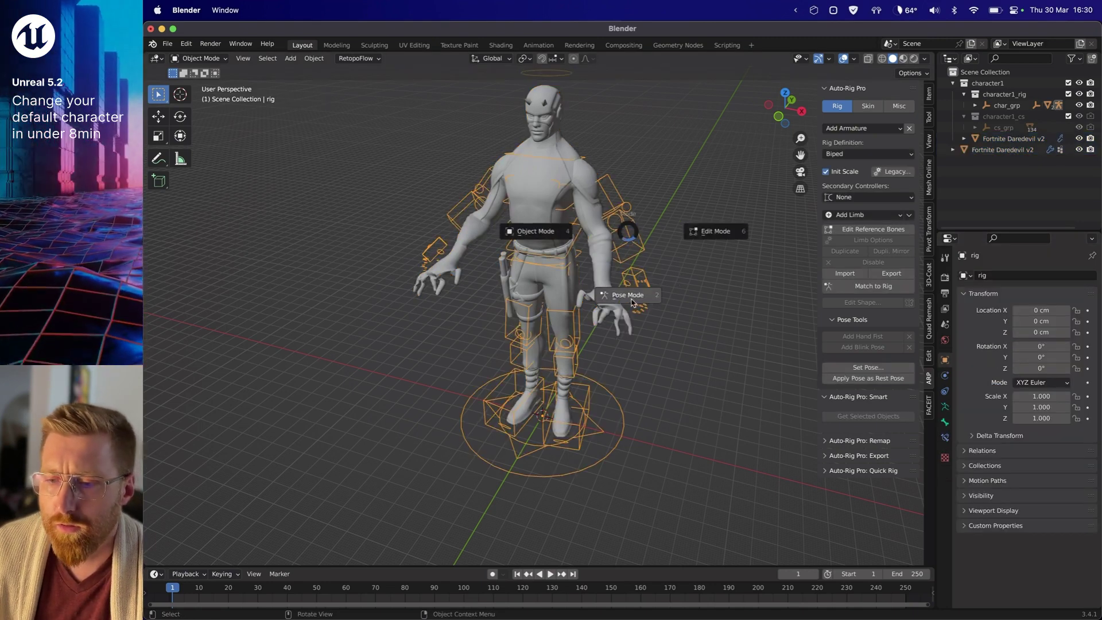
click(631, 302)
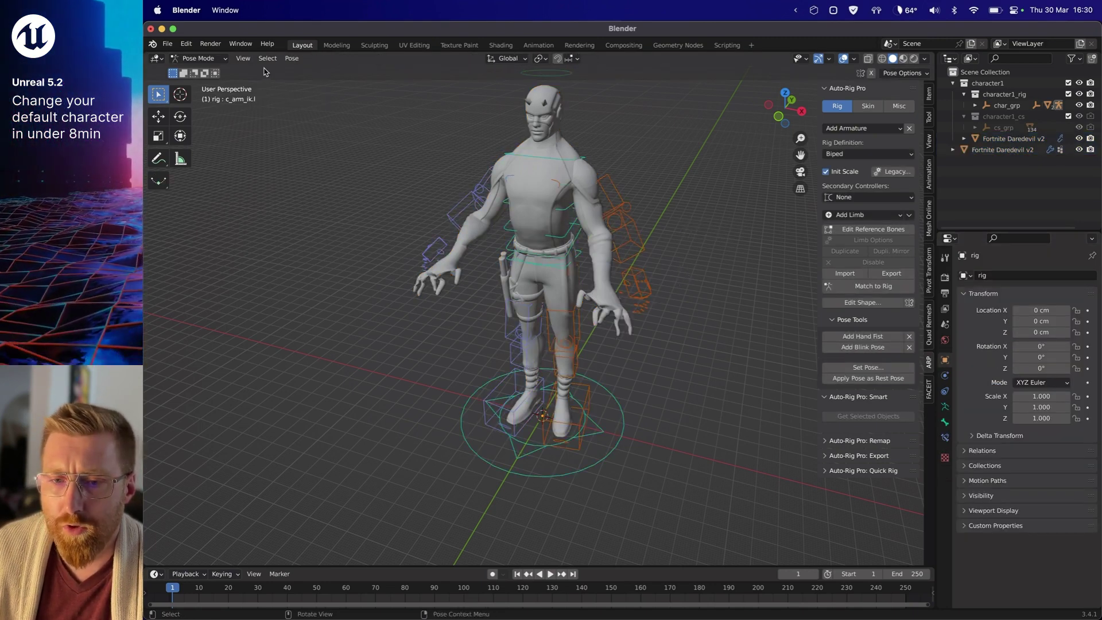
click(292, 59)
mouse_move(307, 93)
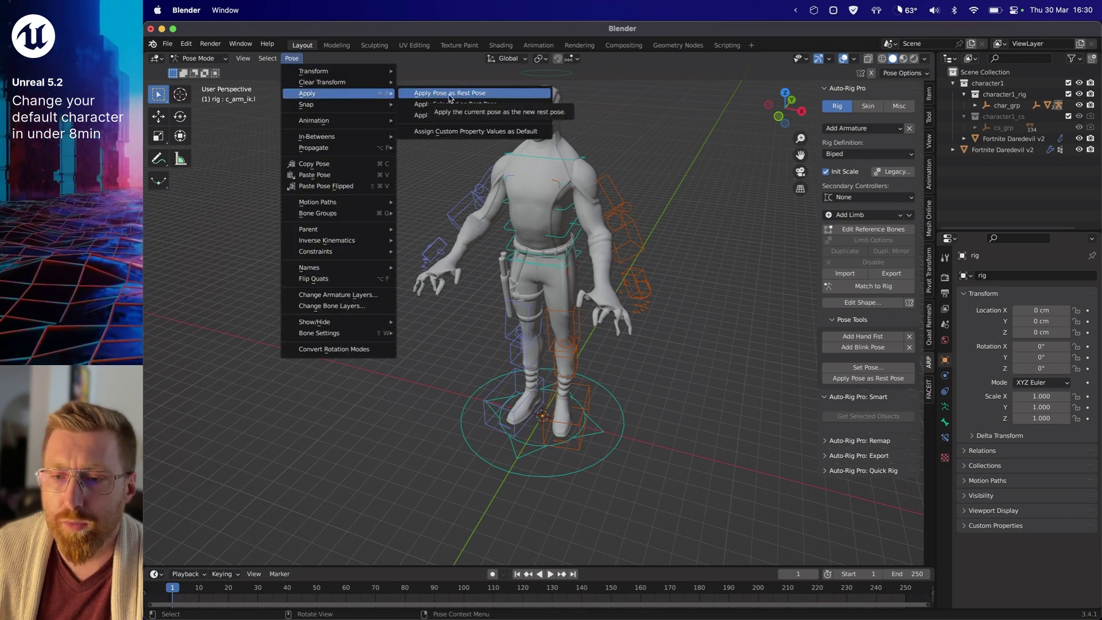
click(451, 98)
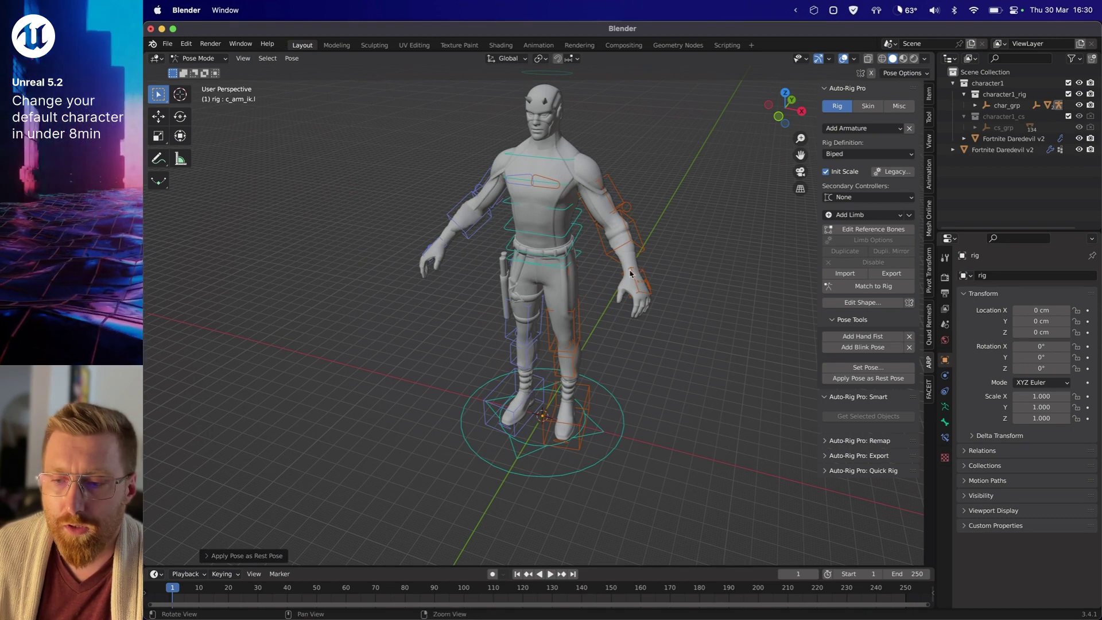
- Toggle Rest Position and Pose Position to confirm the A-pose holds
mouse_move(631, 273)
middle_down()
mouse_move(674, 241)
mouse_move(623, 256)
mouse_move(615, 266)
mouse_move(659, 240)
middle_up()
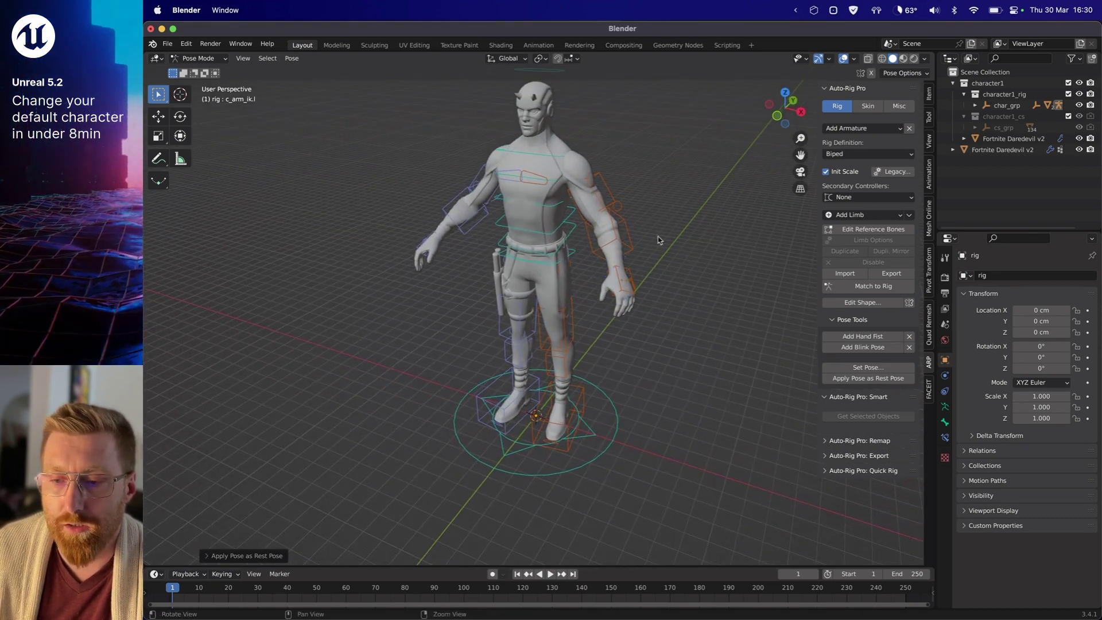
scroll(557, 211, up, 4)
scroll(557, 221, down, 1)
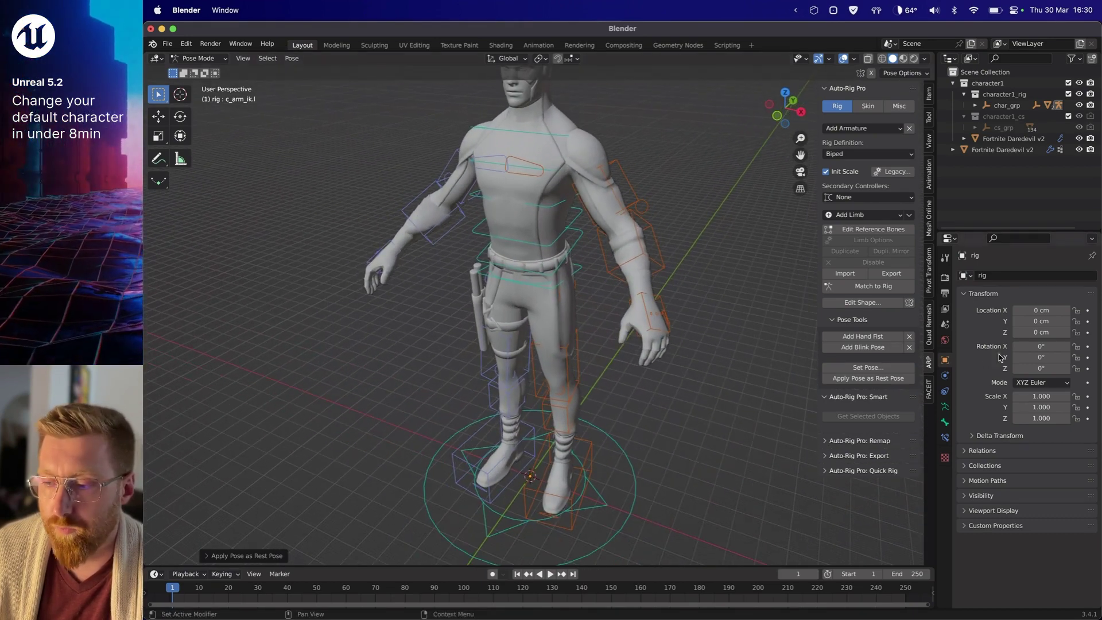
click(945, 406)
click(1059, 310)
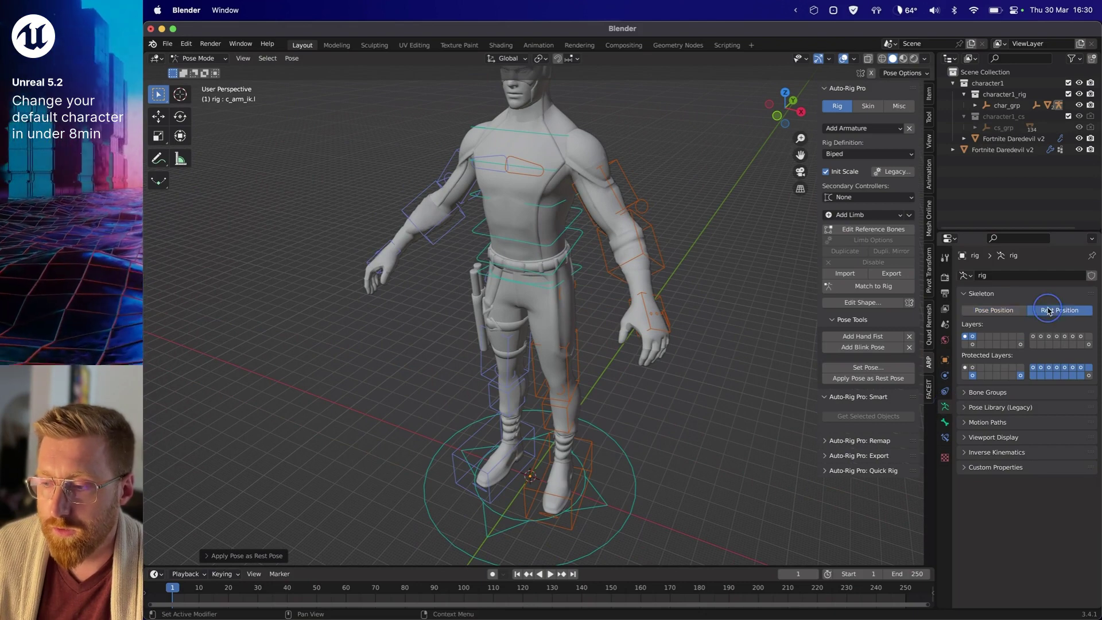
click(998, 310)
click(1050, 310)
click(1004, 310)
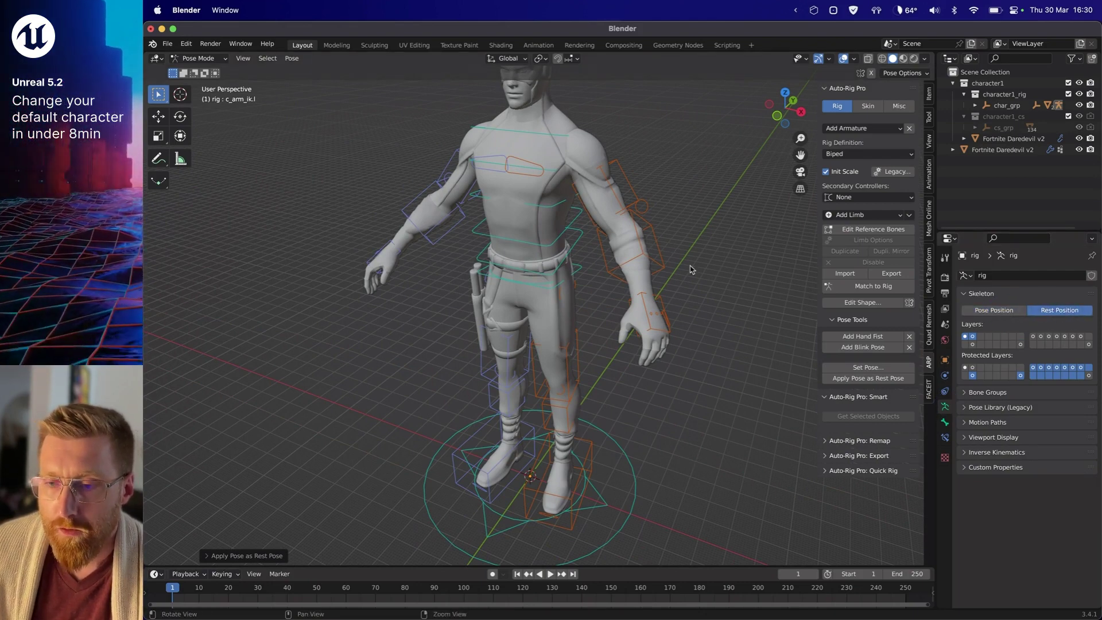
- Expand Auto-Rig Pro: Export in the sidebar and start the FBX export
click(861, 455)
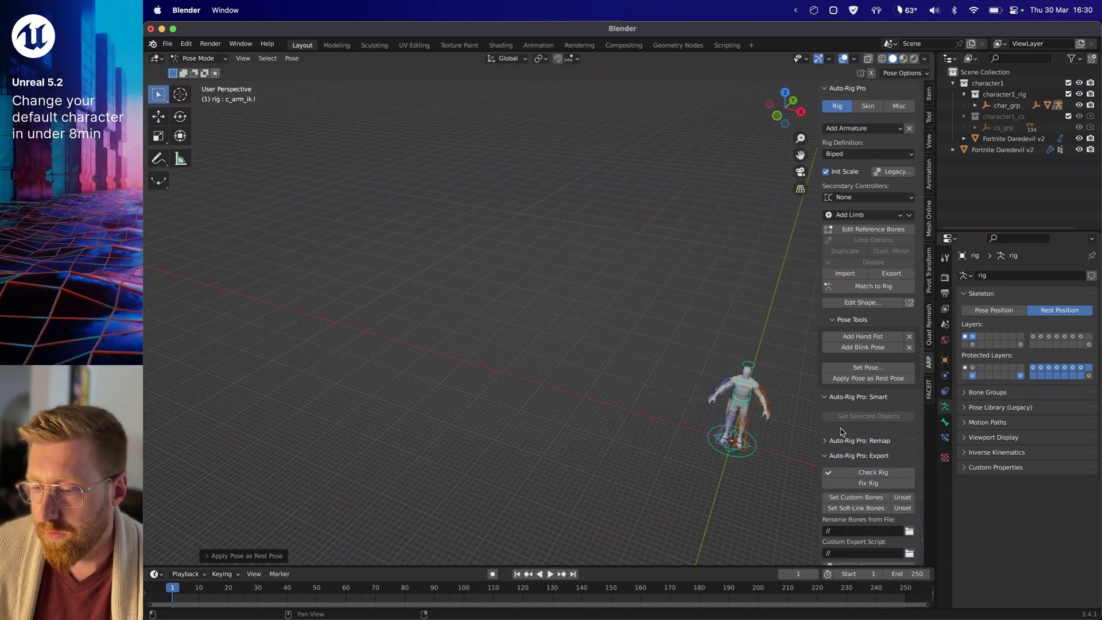
scroll(868, 458, down, 2)
scroll(870, 454, down, 2)
scroll(875, 439, down, 2)
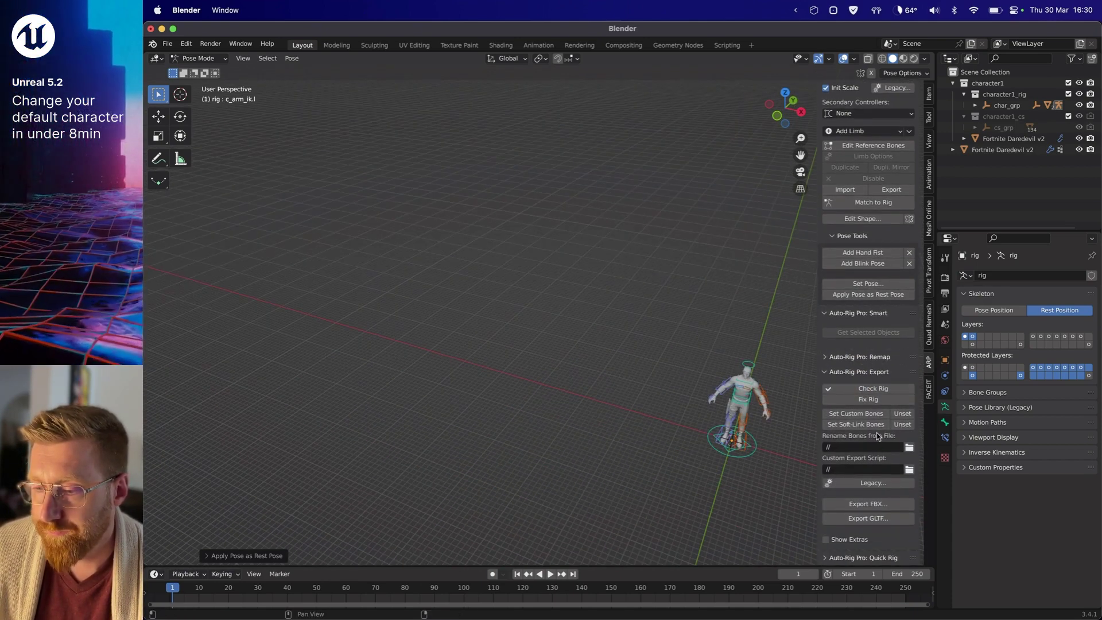
click(873, 505)
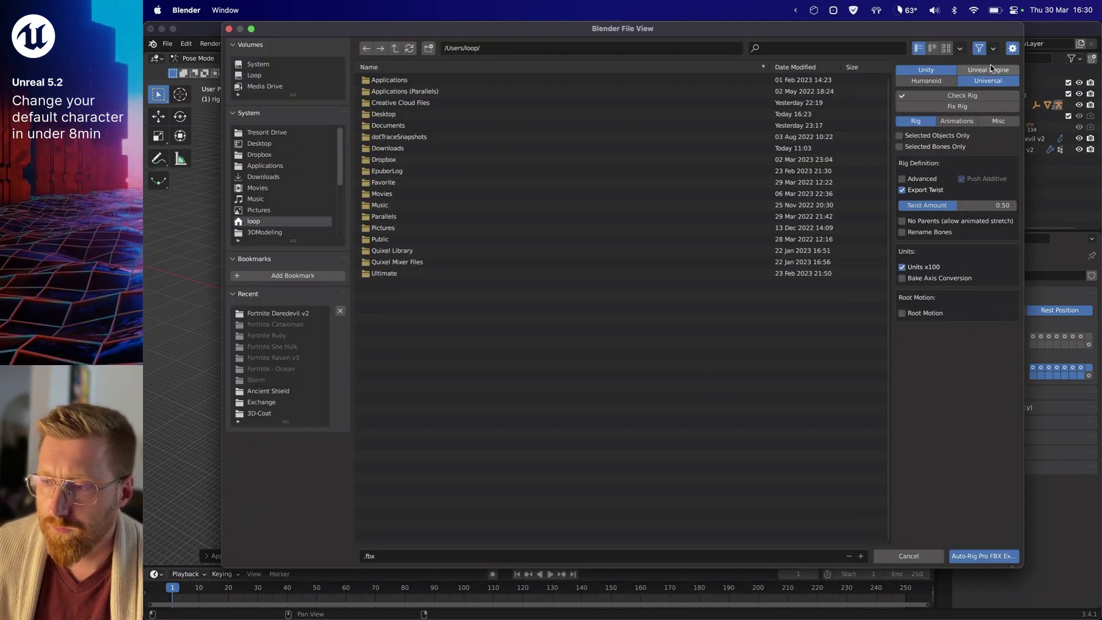
- Target Unreal Engine Humanoid, then run Check Rig and Fix Rig
click(990, 70)
click(929, 82)
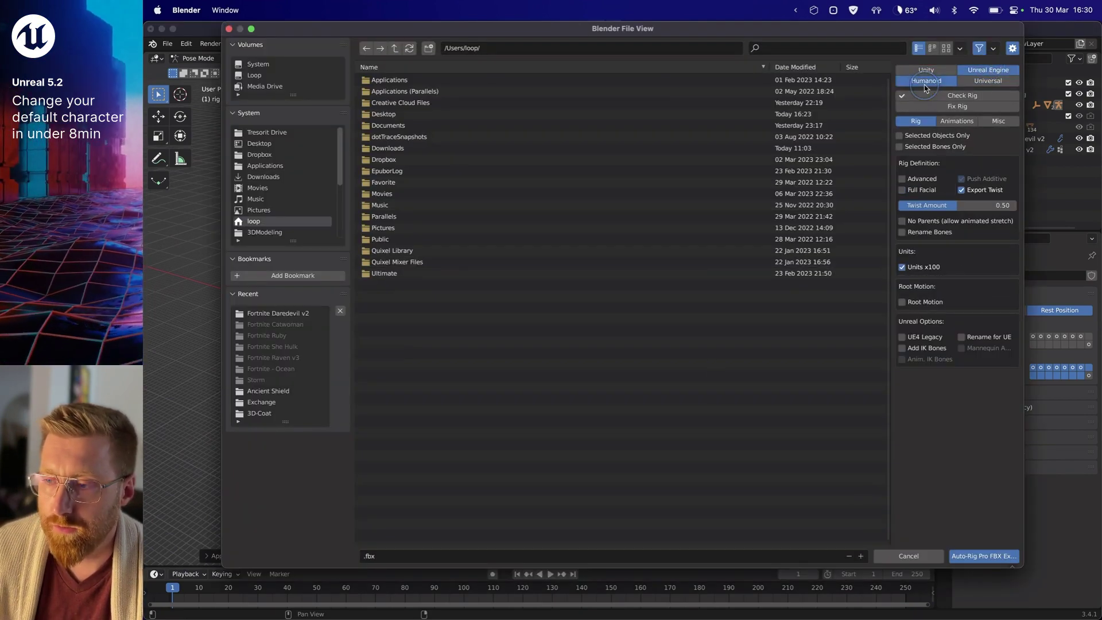
click(930, 95)
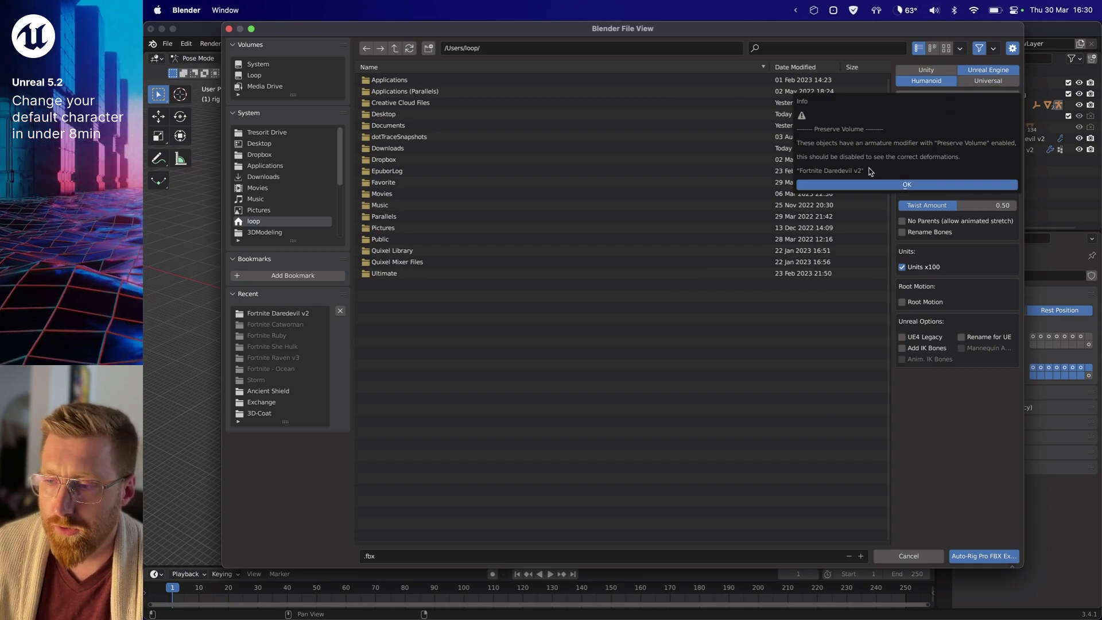
click(900, 188)
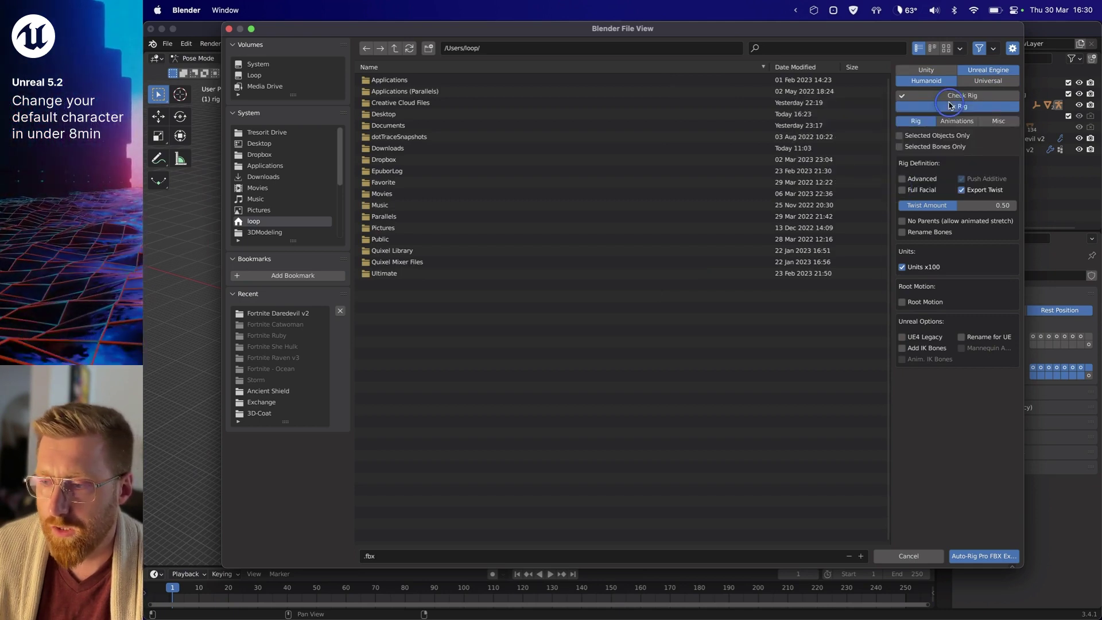
click(950, 106)
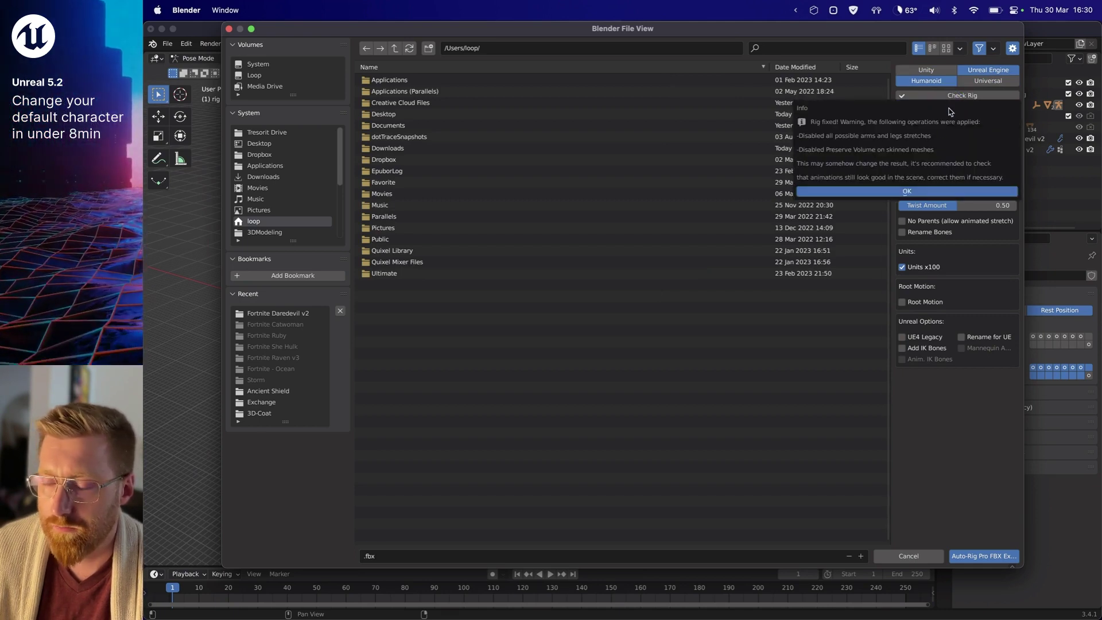
click(896, 191)
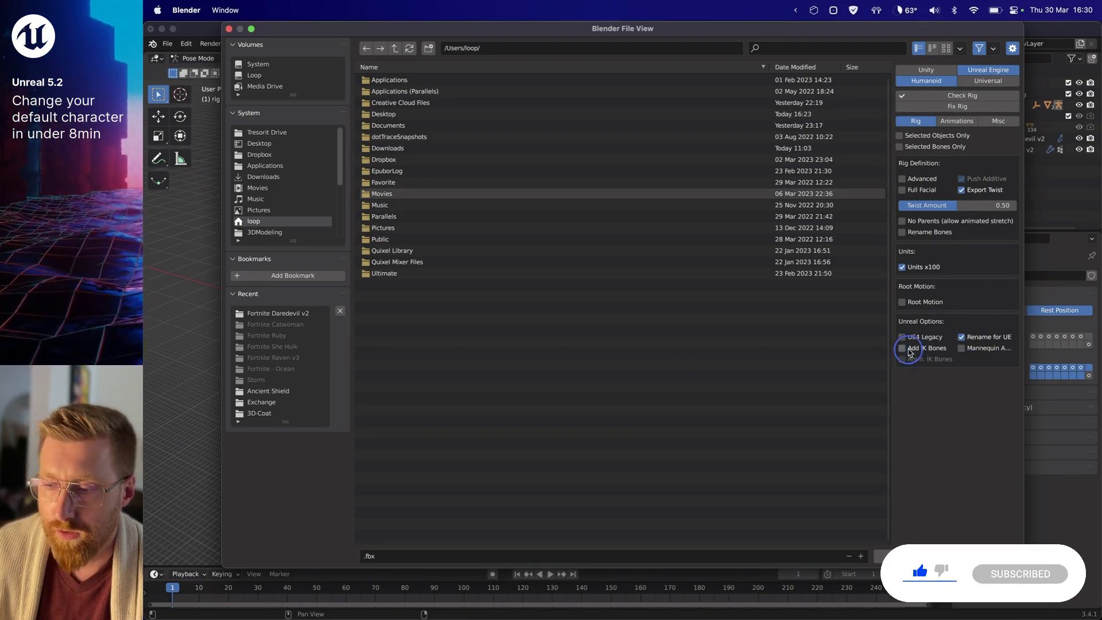
- Enable Add IK Bones and the Mannequin option, then review the Animation and Misc settings
click(909, 350)
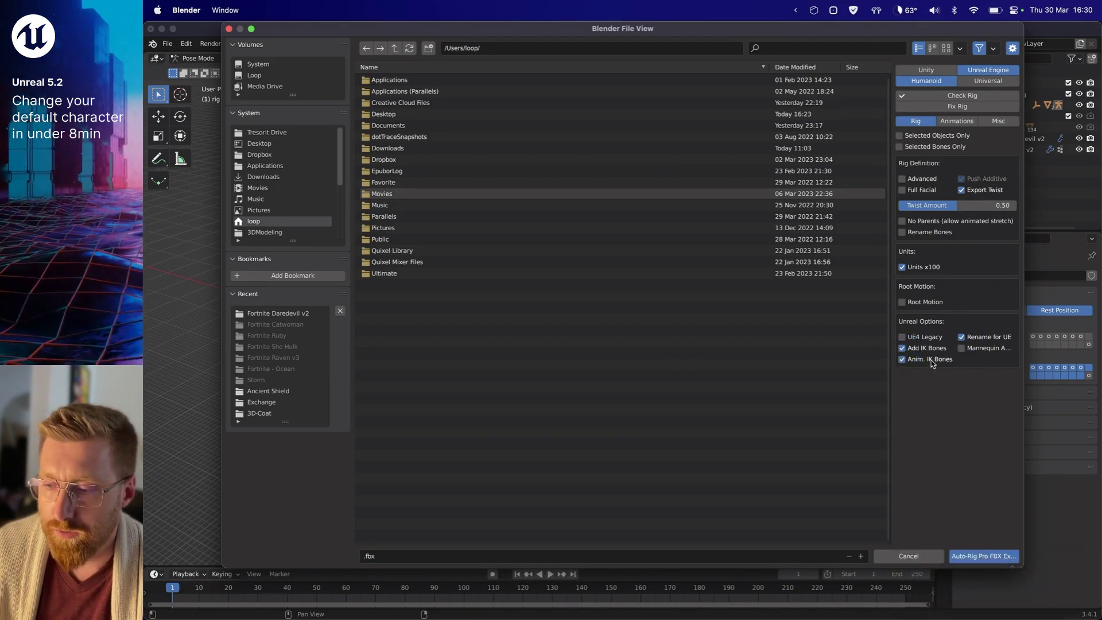
click(979, 350)
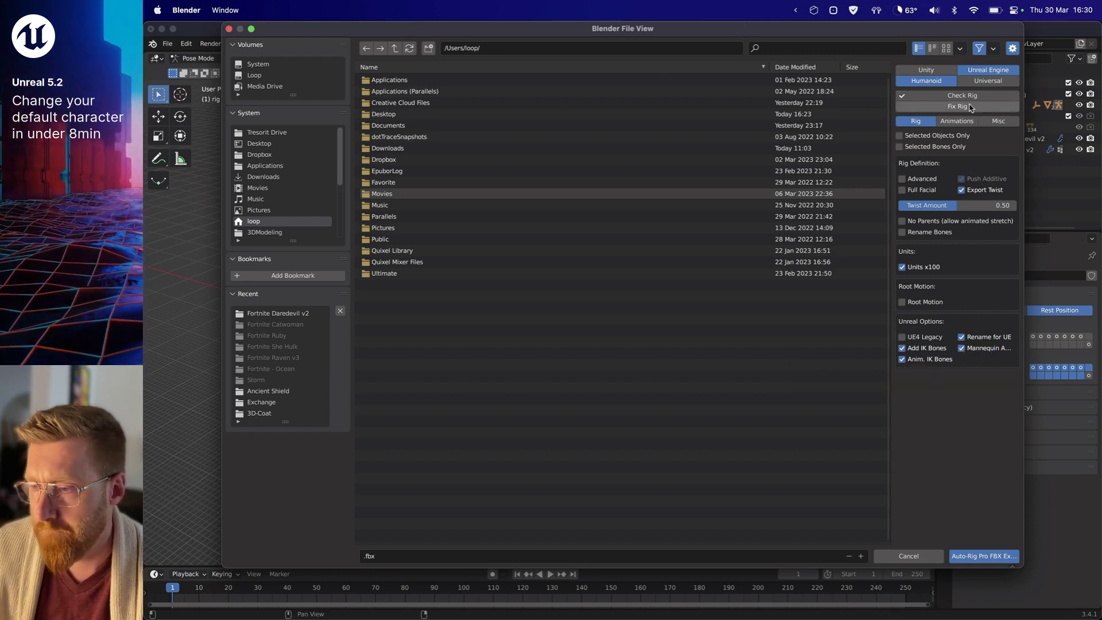
click(967, 122)
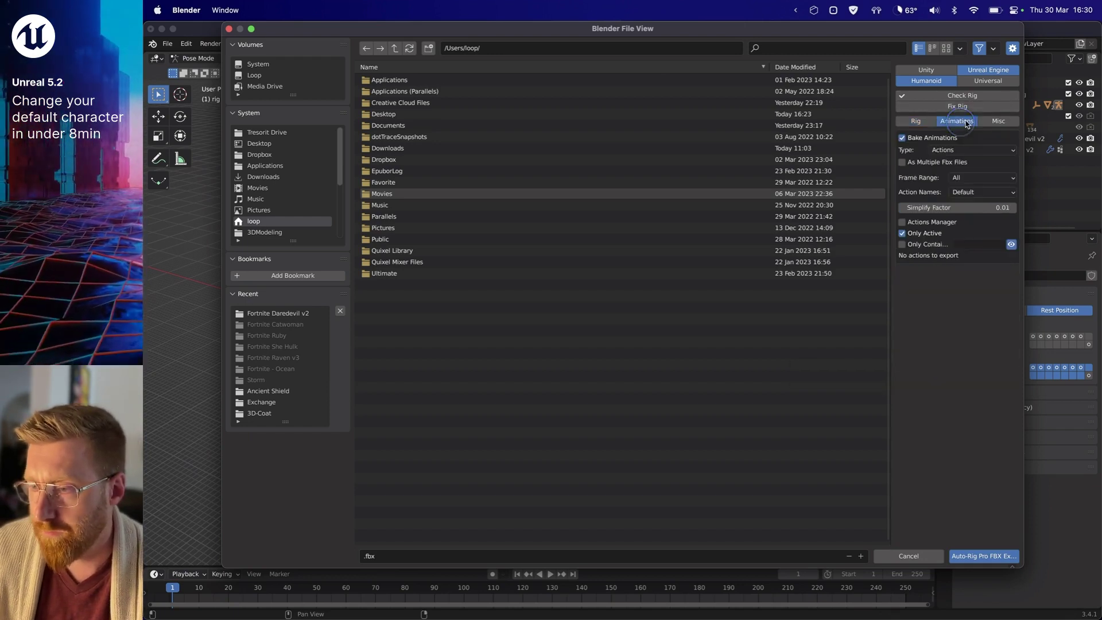
click(999, 121)
click(962, 123)
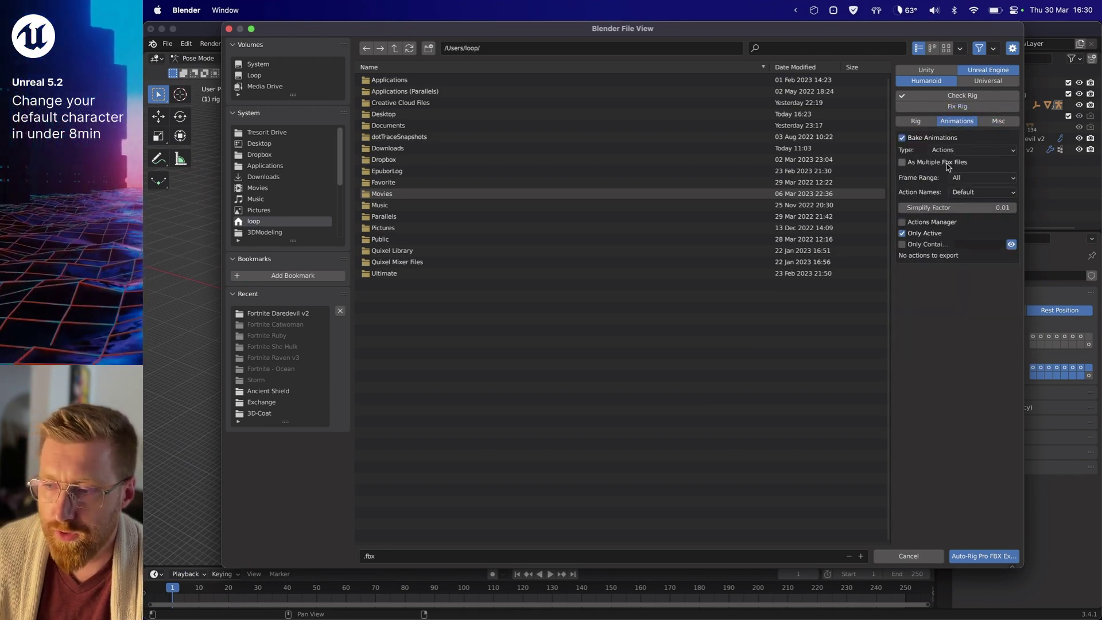
click(998, 123)
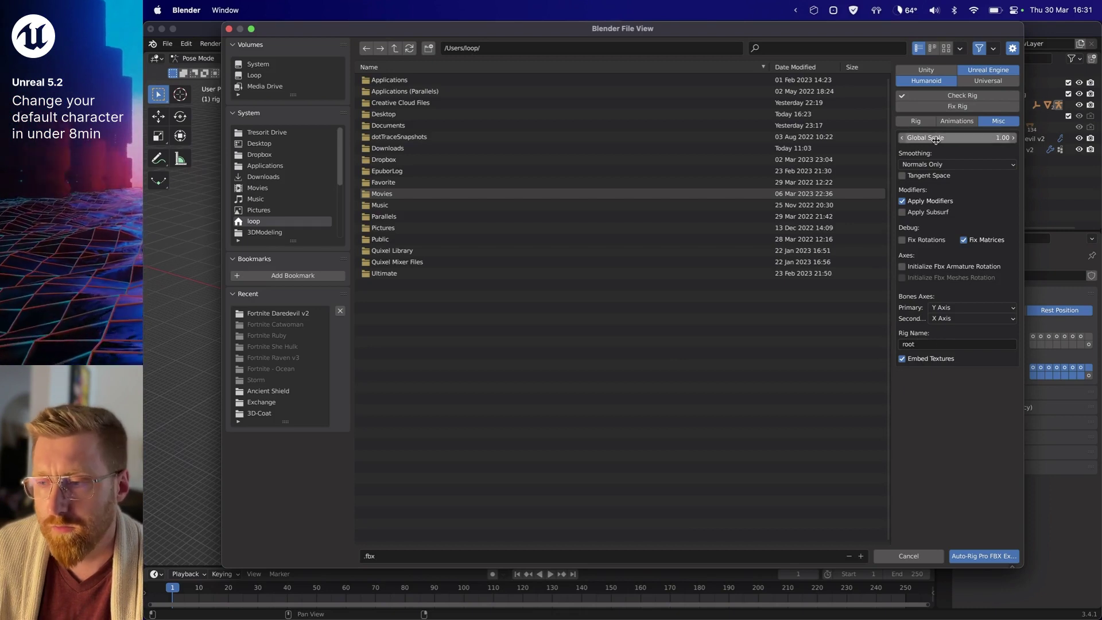
click(916, 121)
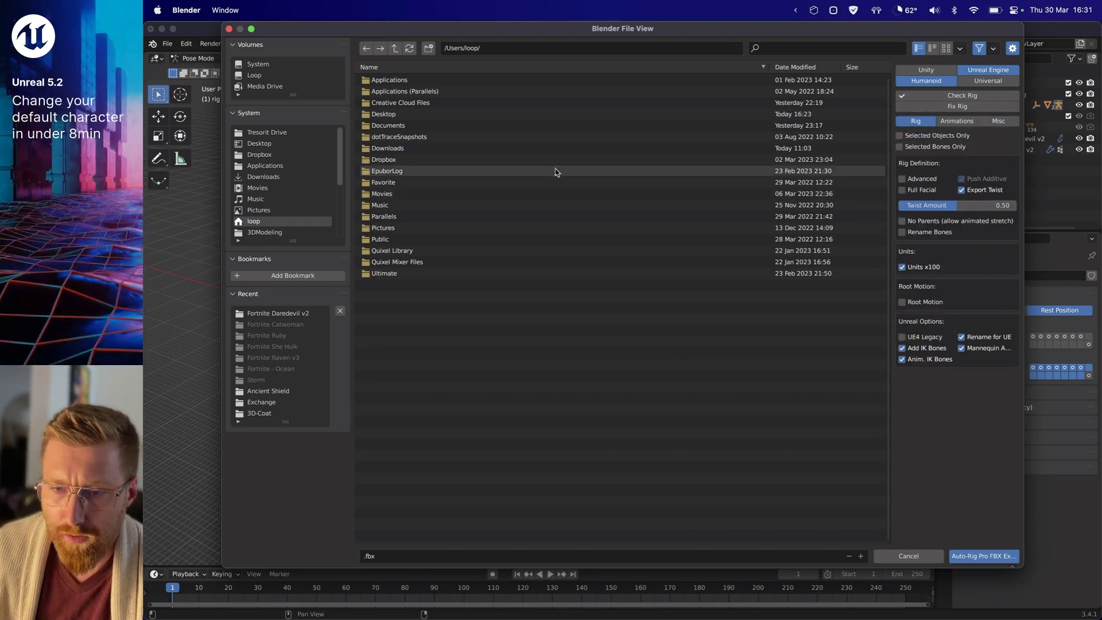
- Export as DD_Rigged.fbx into the Fortnite Daredevil v2 source folder, then switch to Unreal
click(304, 149)
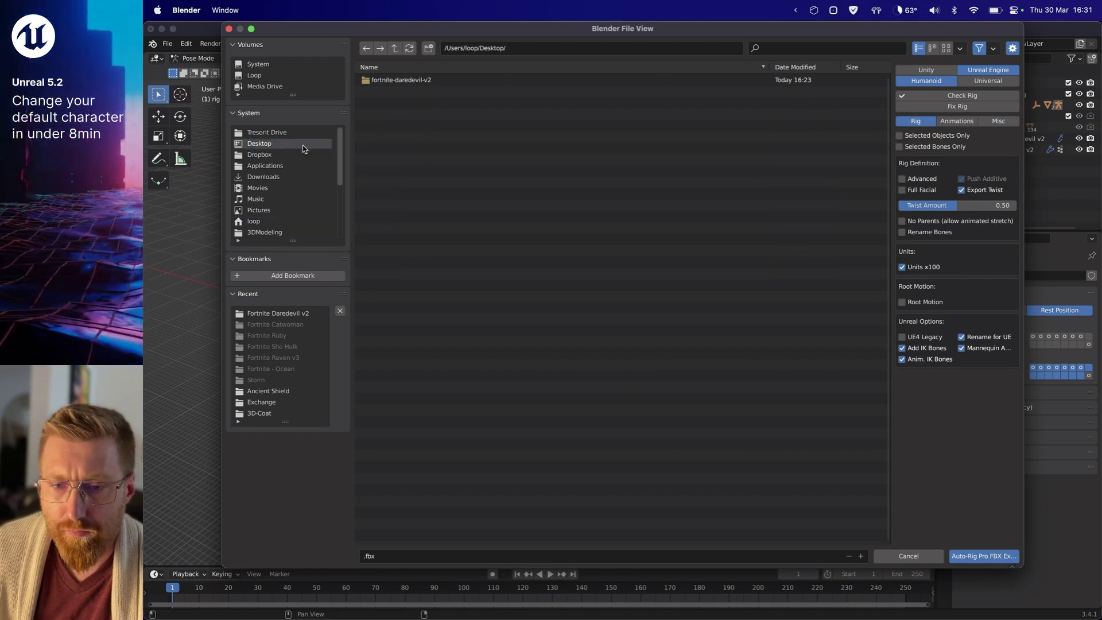
double_click(405, 81)
double_click(382, 90)
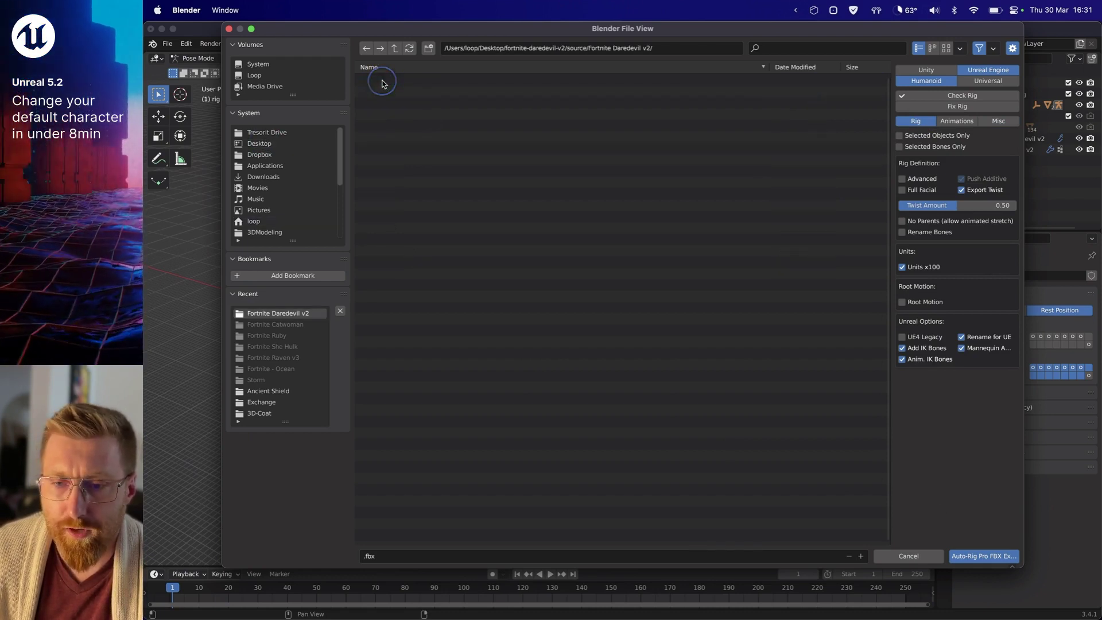
click(367, 557)
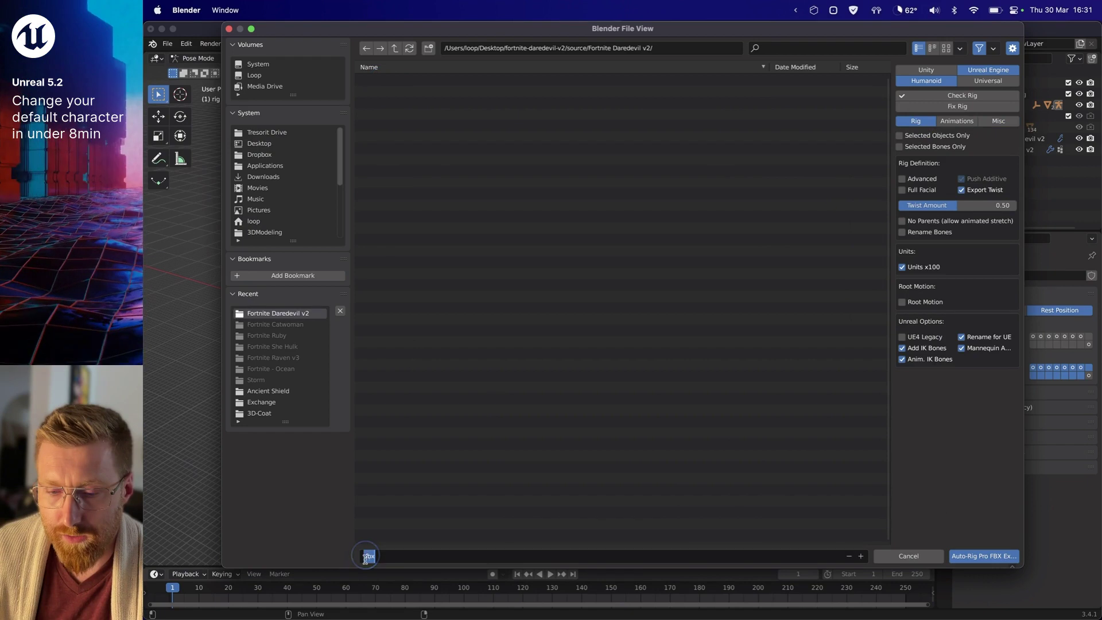
text(DD_Rigged)
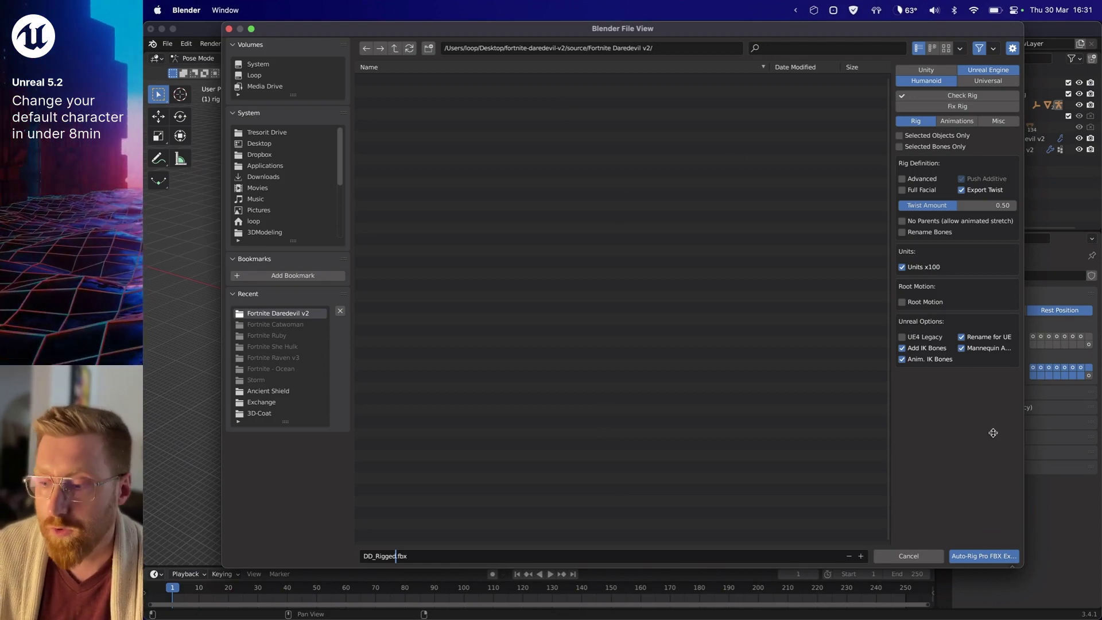
key(super+Tab)
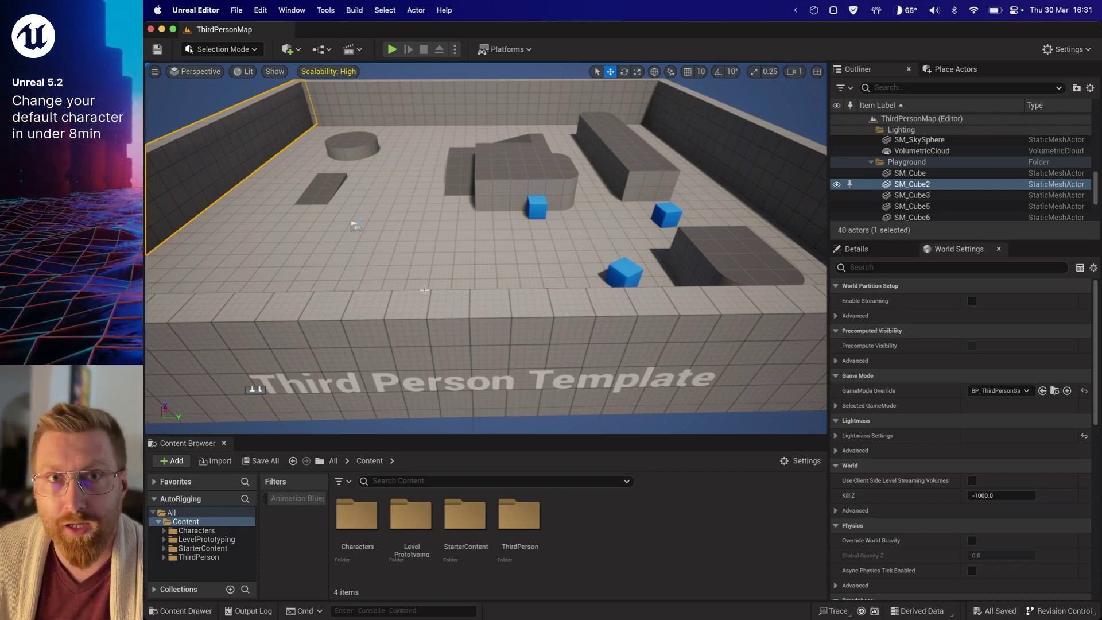
- Create and open a new content folder named Import
right_click(584, 533)
click(693, 180)
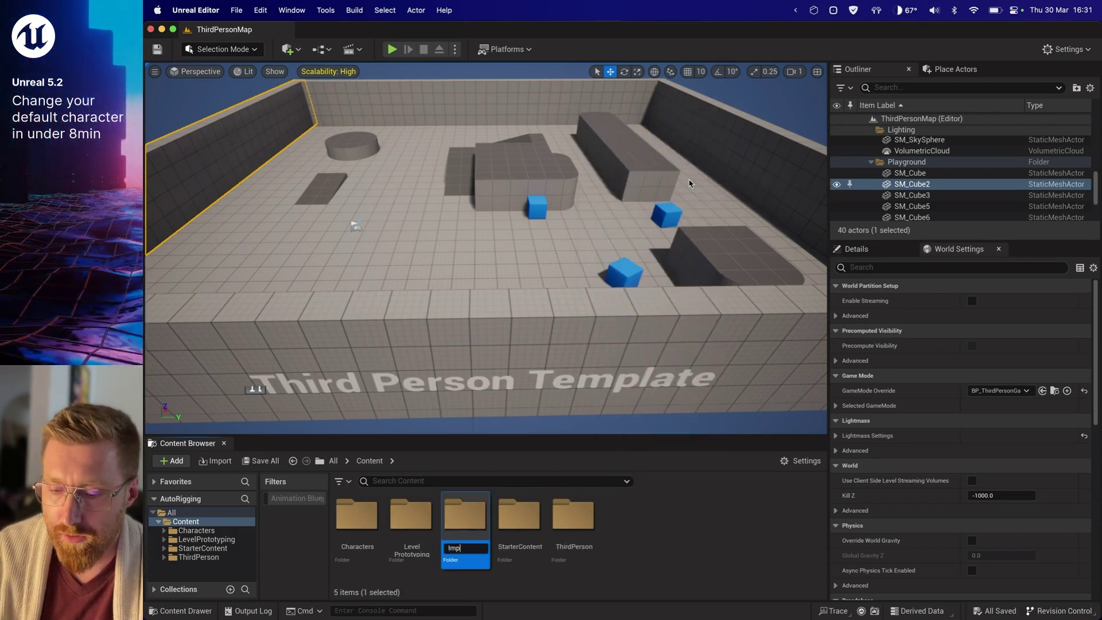
key(Return)
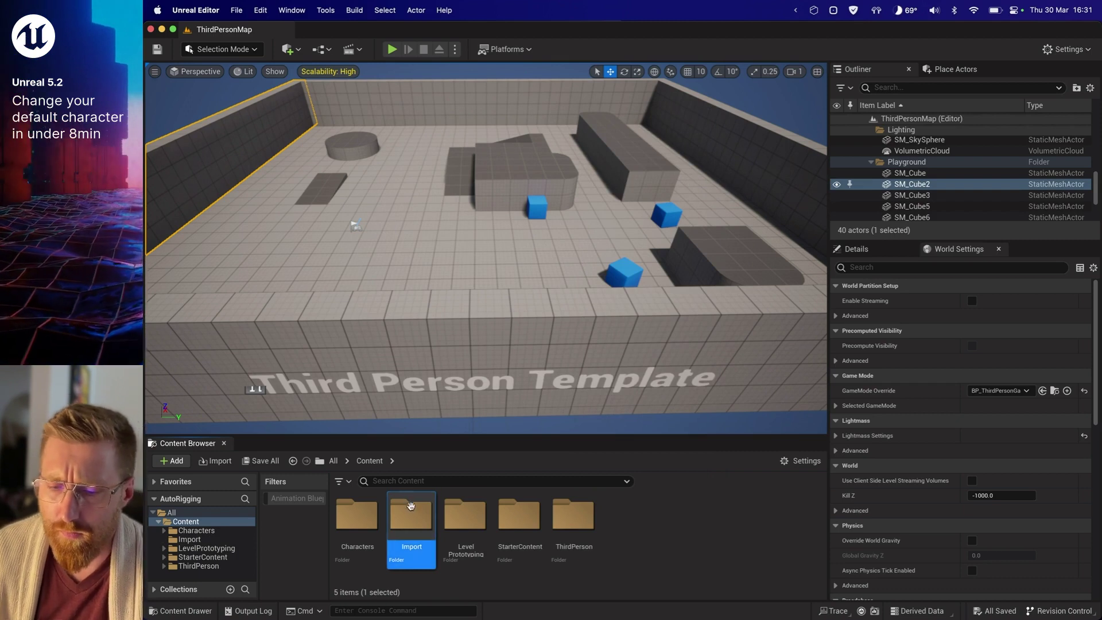
double_click(412, 515)
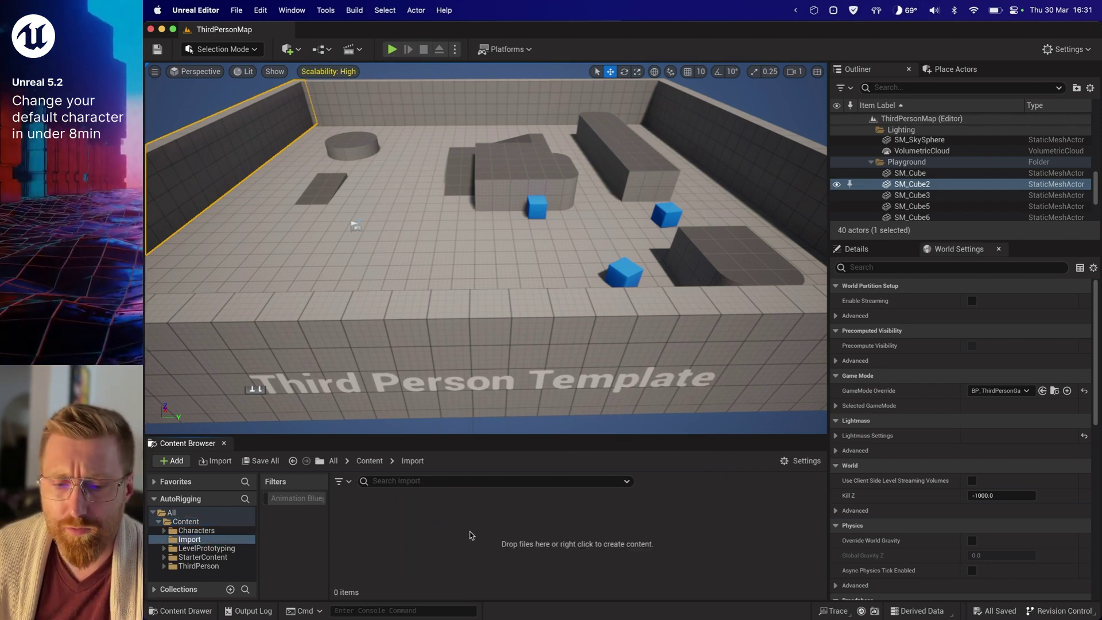
- Drag DD_Rigged.fbx from Finder into the Import folder
key(super+Tab)
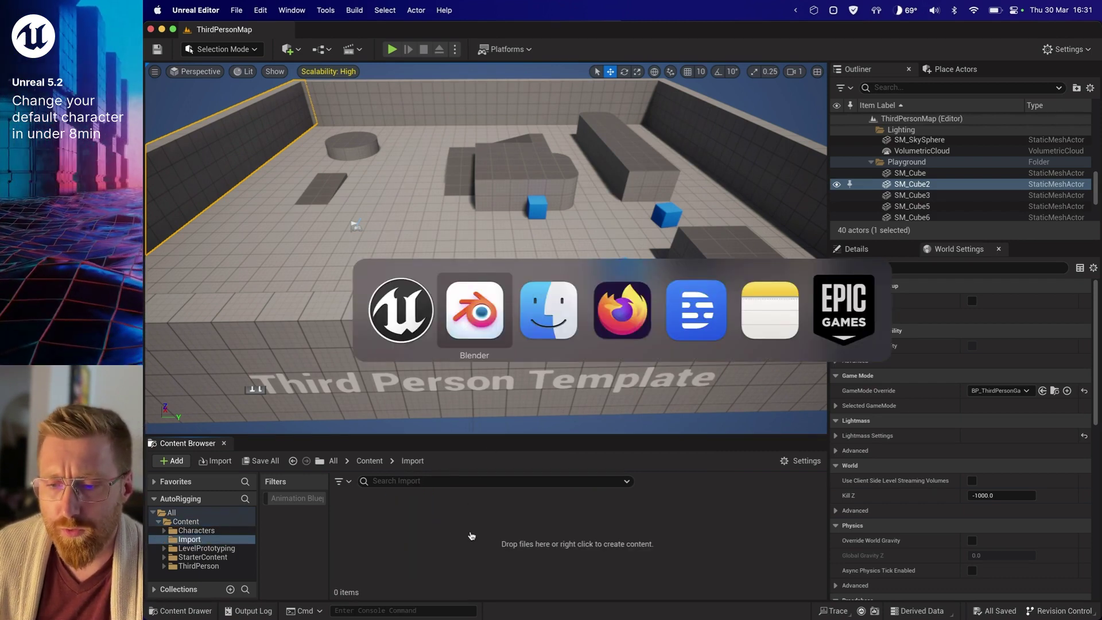
key(super+Tab)
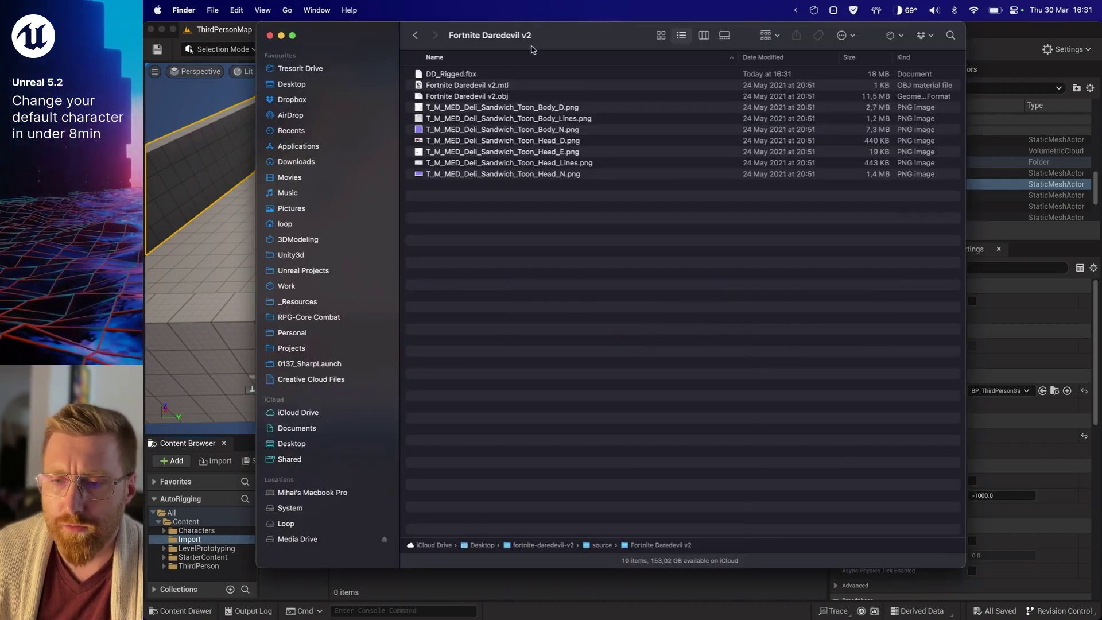
drag(533, 50, 769, 49)
click(691, 76)
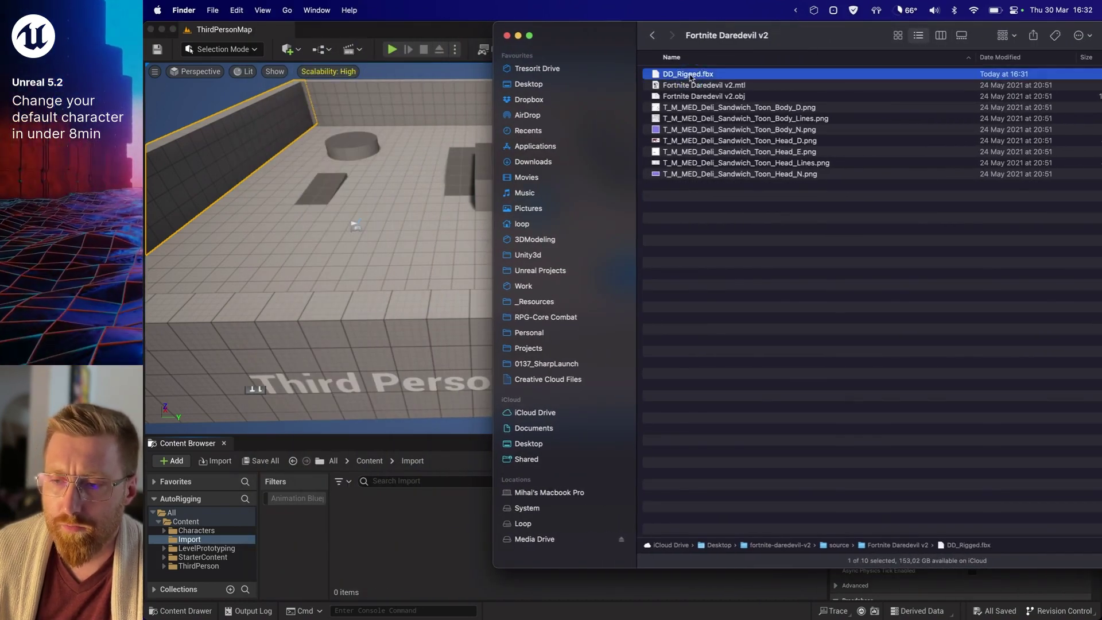
drag(690, 77, 432, 535)
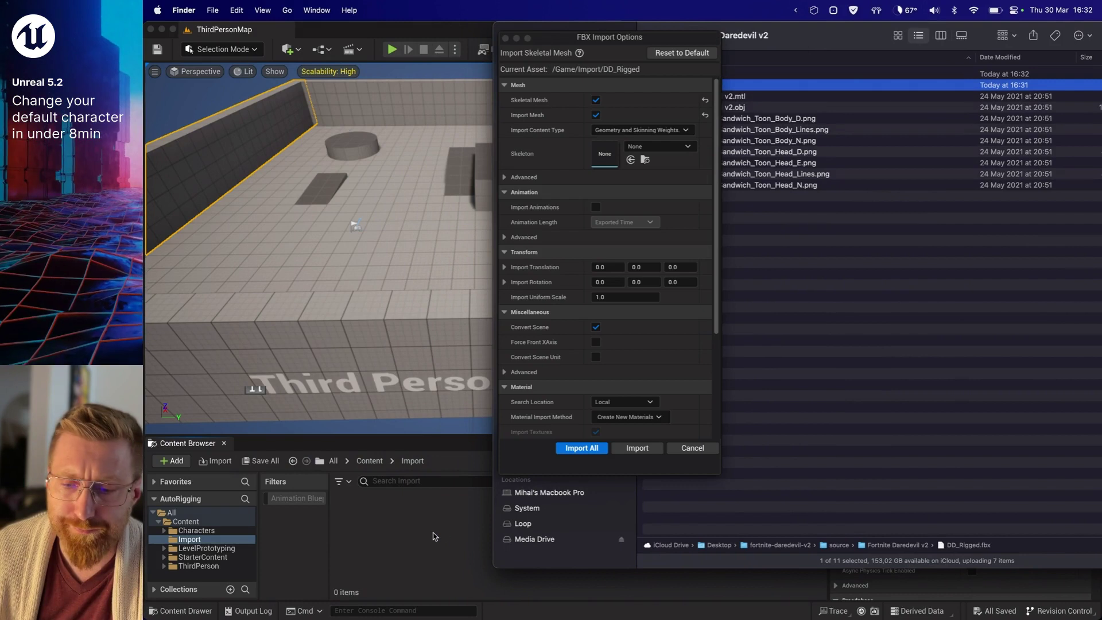
- Import DD_Rigged with Import All and close the Message Log
click(585, 453)
click(583, 450)
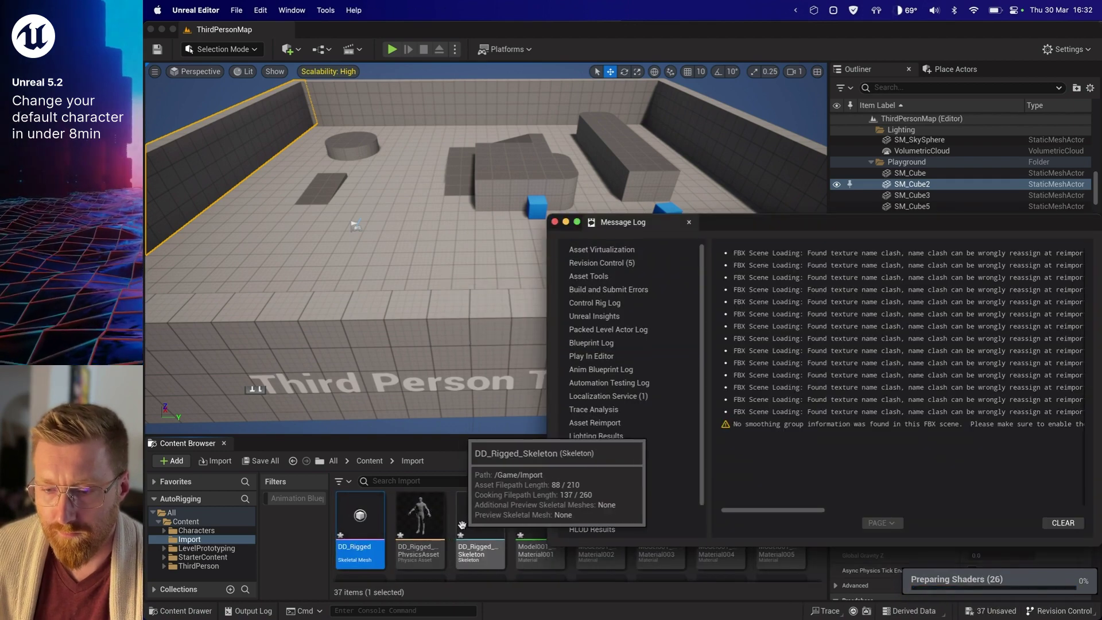
drag(707, 229, 579, 136)
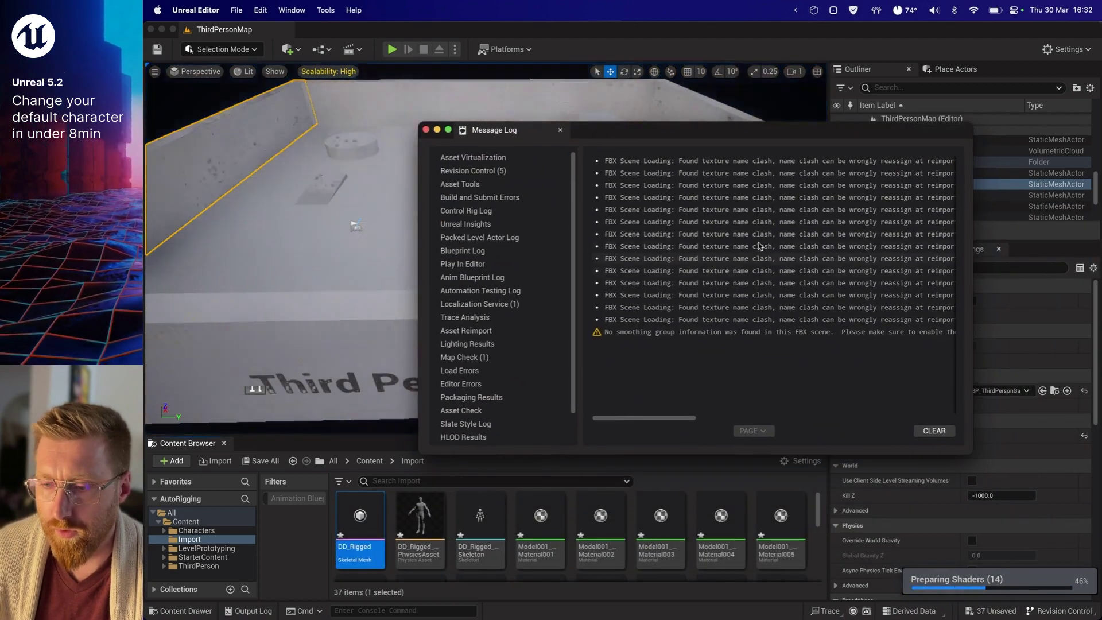
click(426, 130)
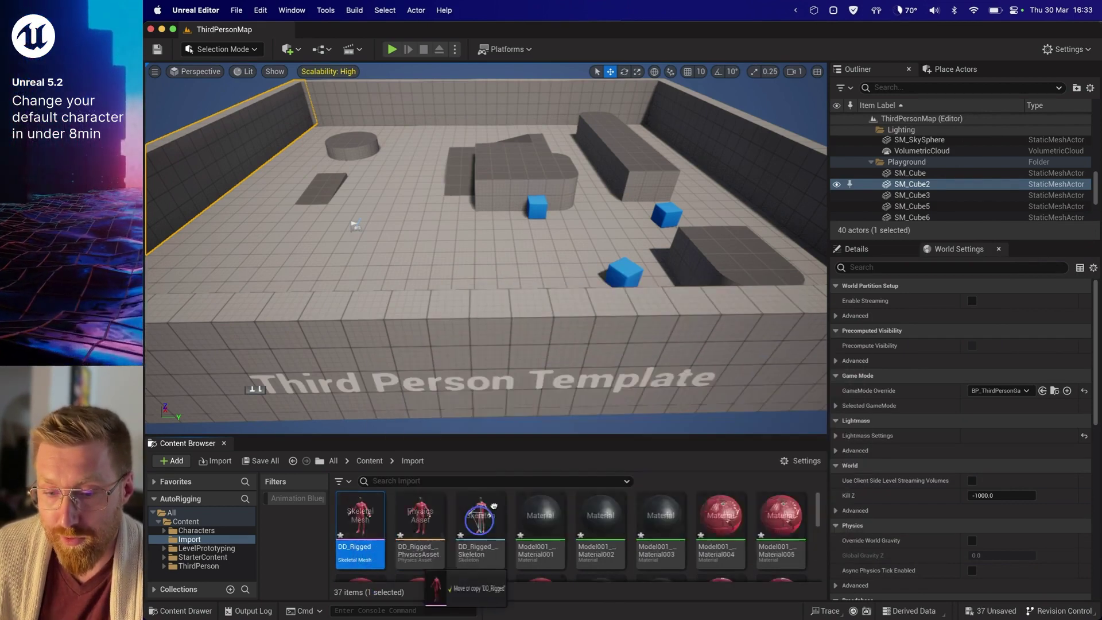
- Place DD_Rigged in the level, inspect its A-pose, delete it, and return to Content
drag(360, 519, 447, 253)
key(f)
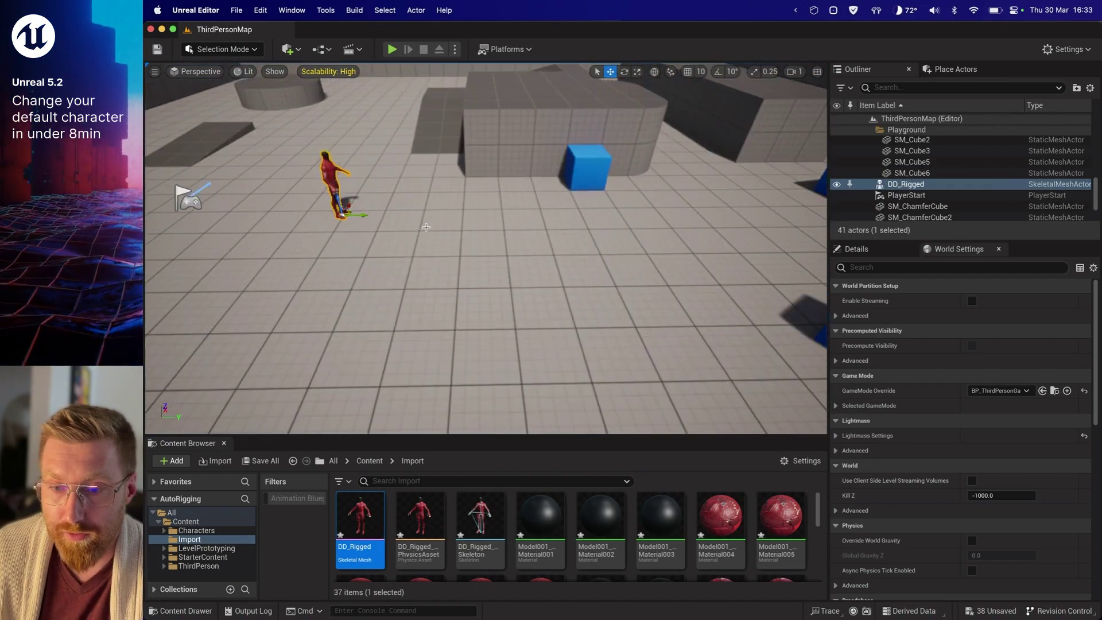
mouse_move(516, 216)
alt+mouse_down()
mouse_move(506, 216)
mouse_move(602, 191)
alt+mouse_up()
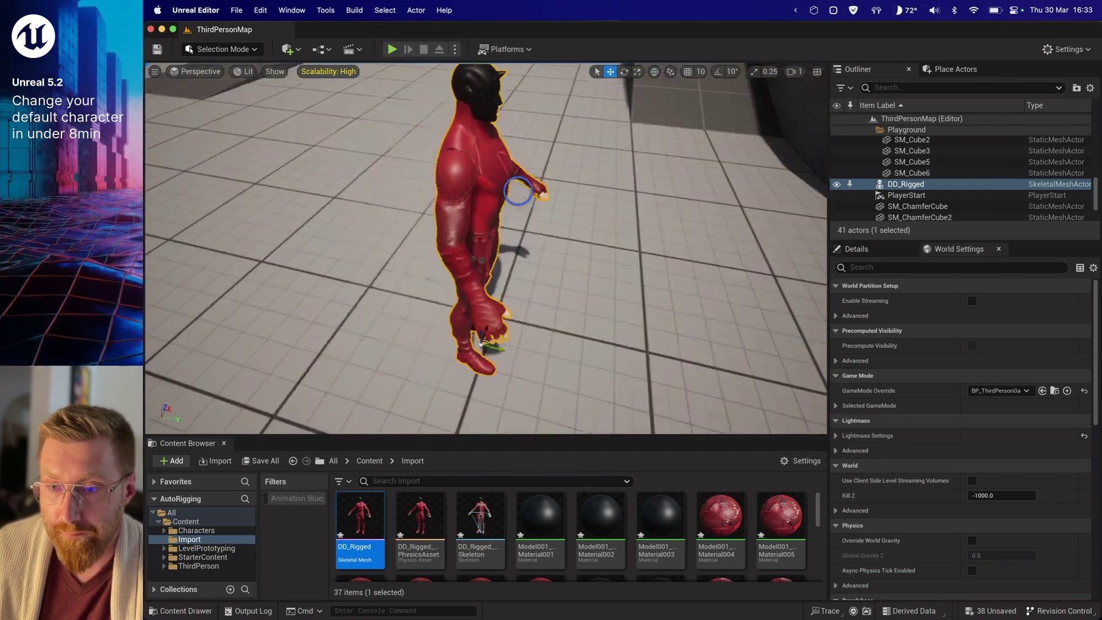
alt+drag(518, 191, 517, 191)
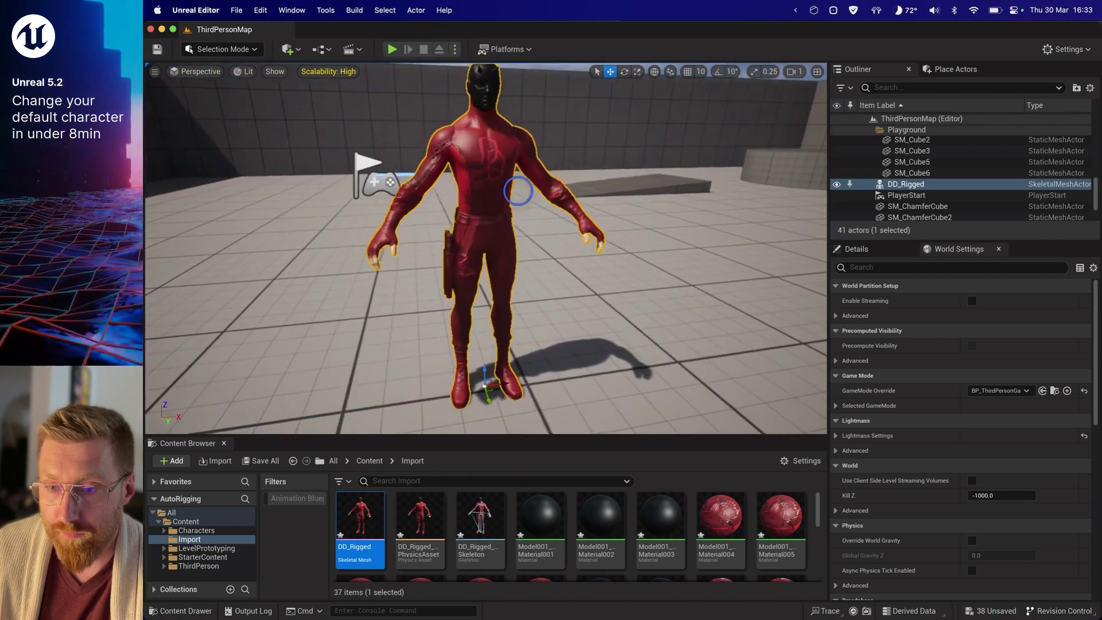
key(Delete)
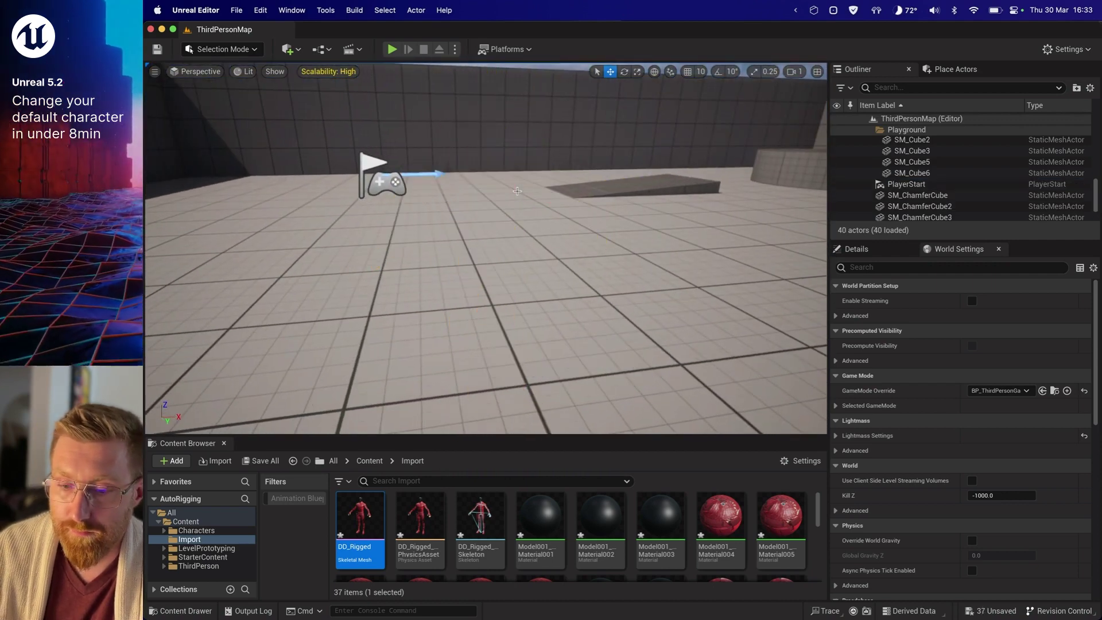
click(185, 521)
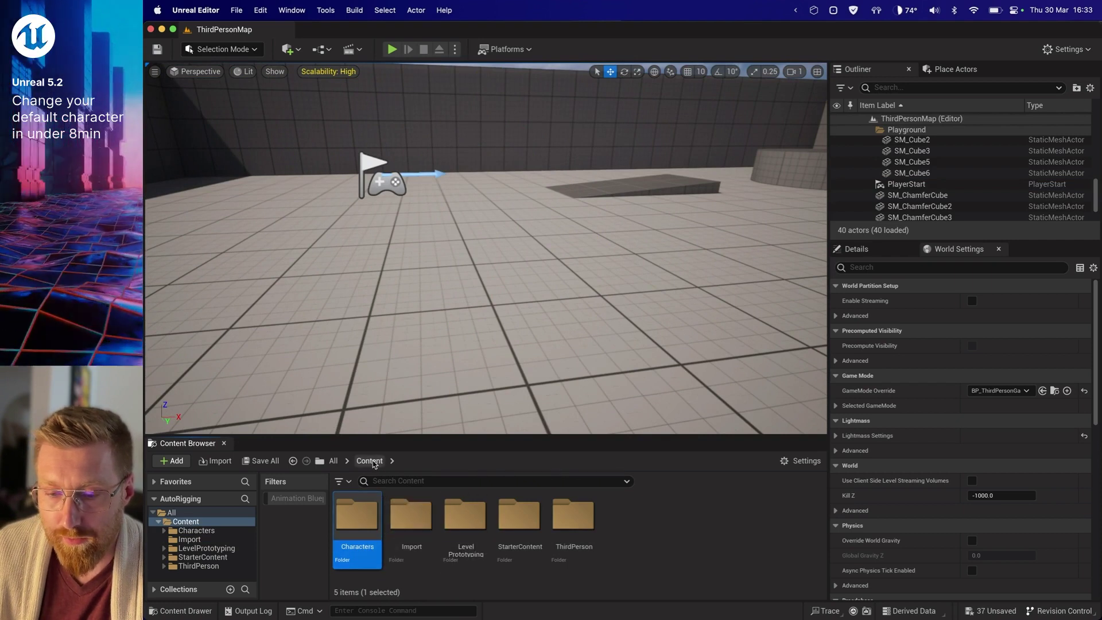
- Open the RTG_Mannequin retargeter from Characters > Mannequins > Rigs
double_click(361, 556)
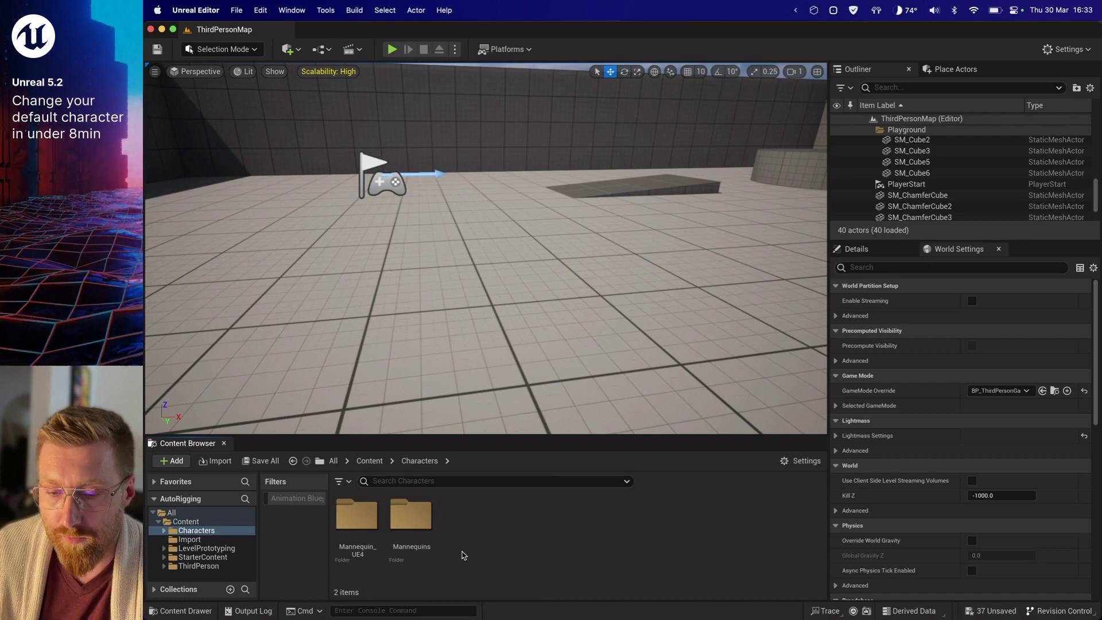
click(420, 524)
double_click(420, 523)
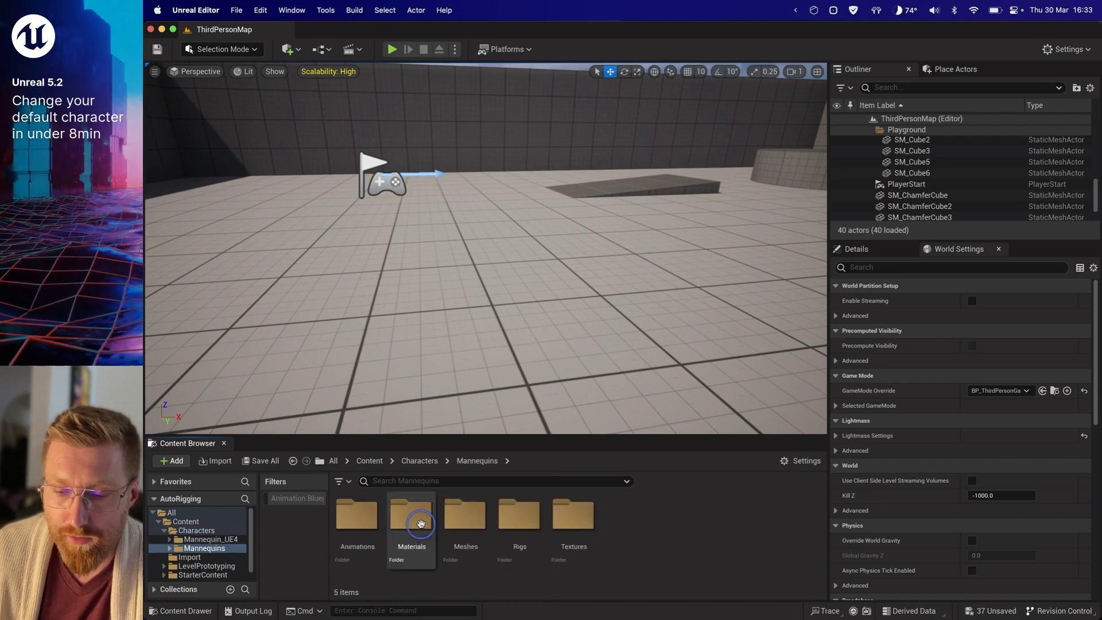
double_click(520, 523)
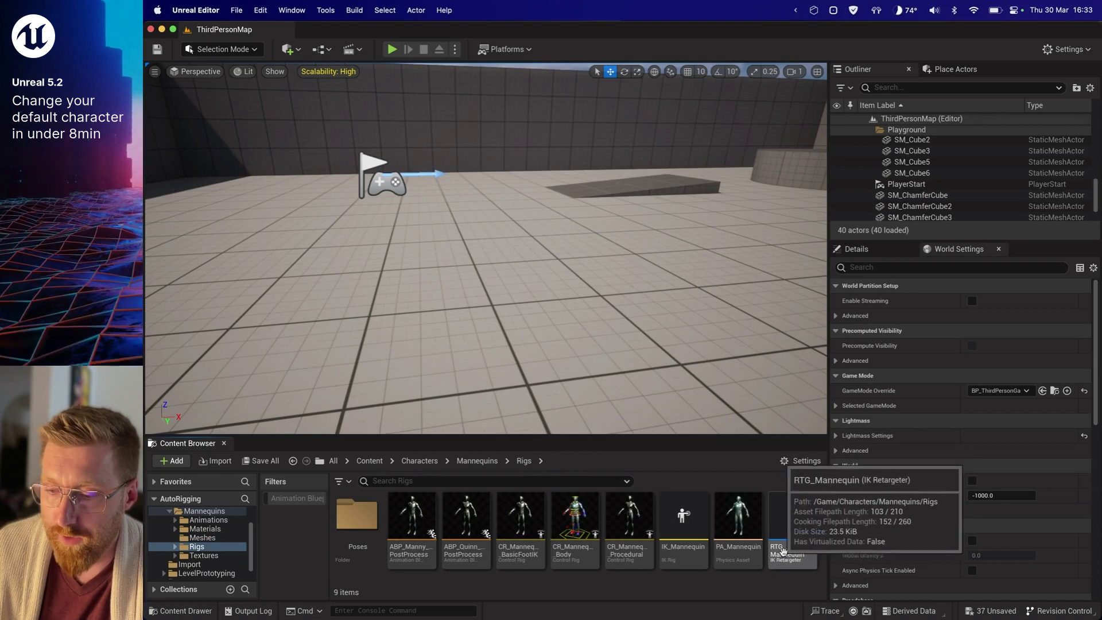
click(787, 529)
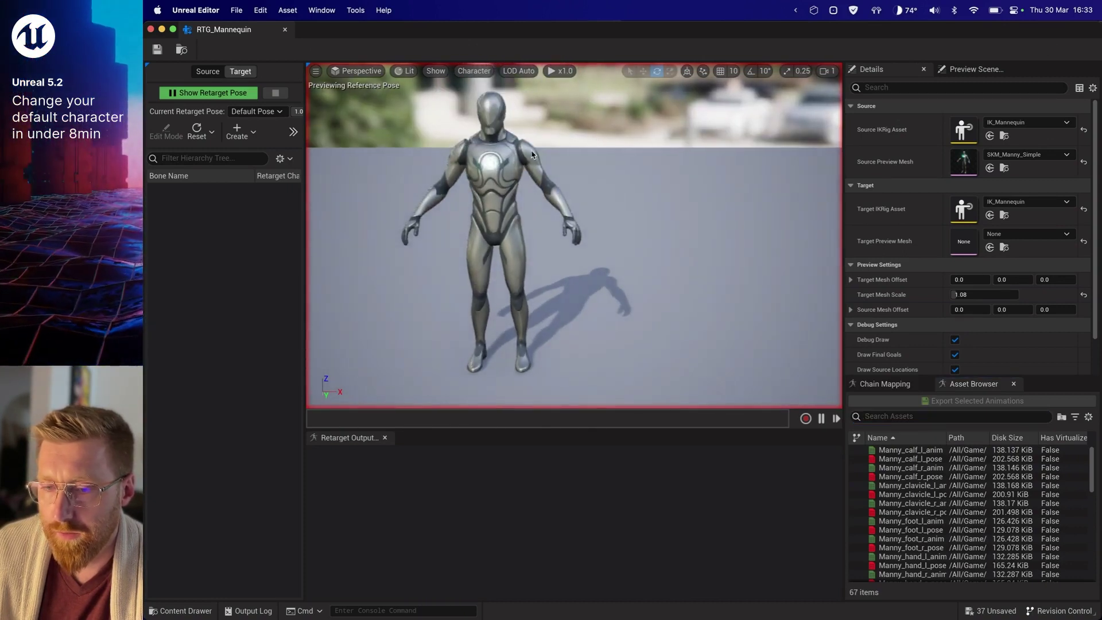
- Set the Target Preview Mesh to DD_Rigged and orbit to a front view of it
click(1027, 234)
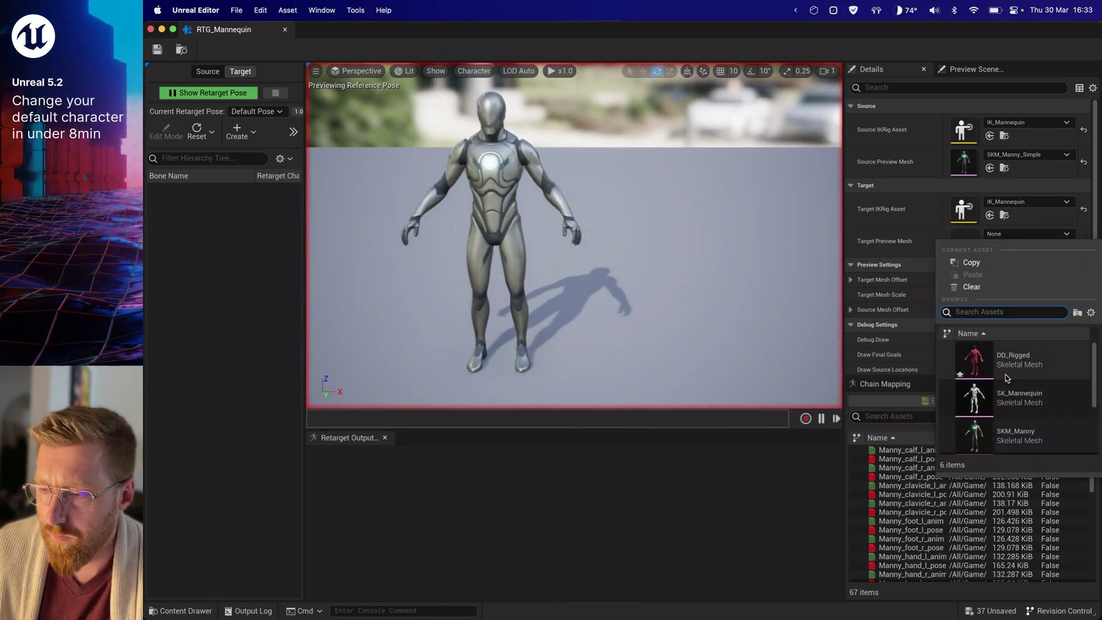
click(1033, 364)
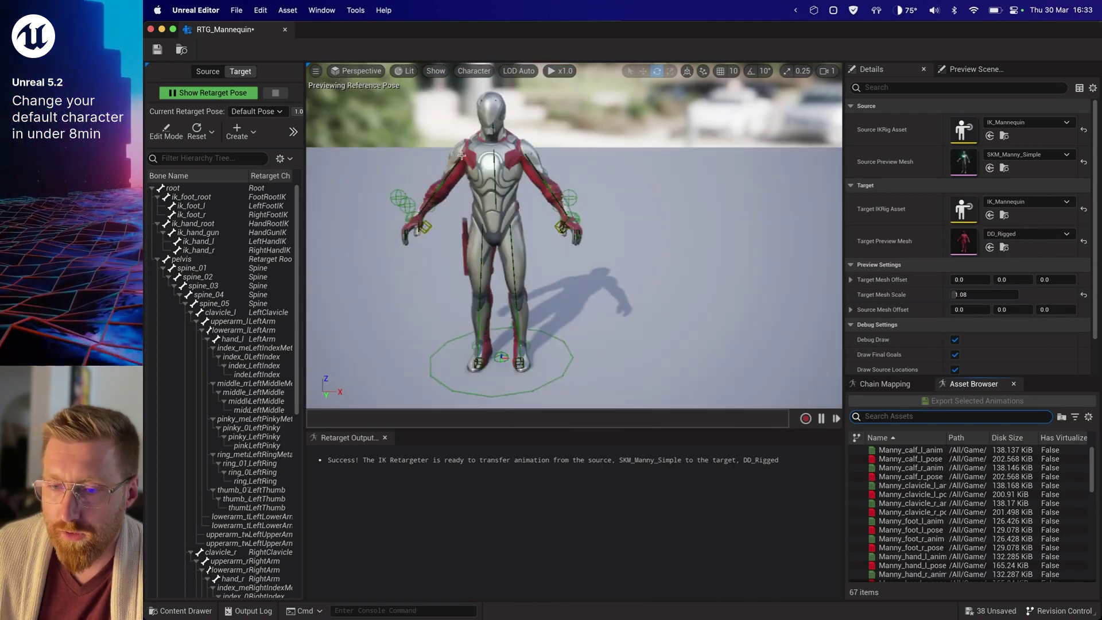
drag(491, 164, 490, 164)
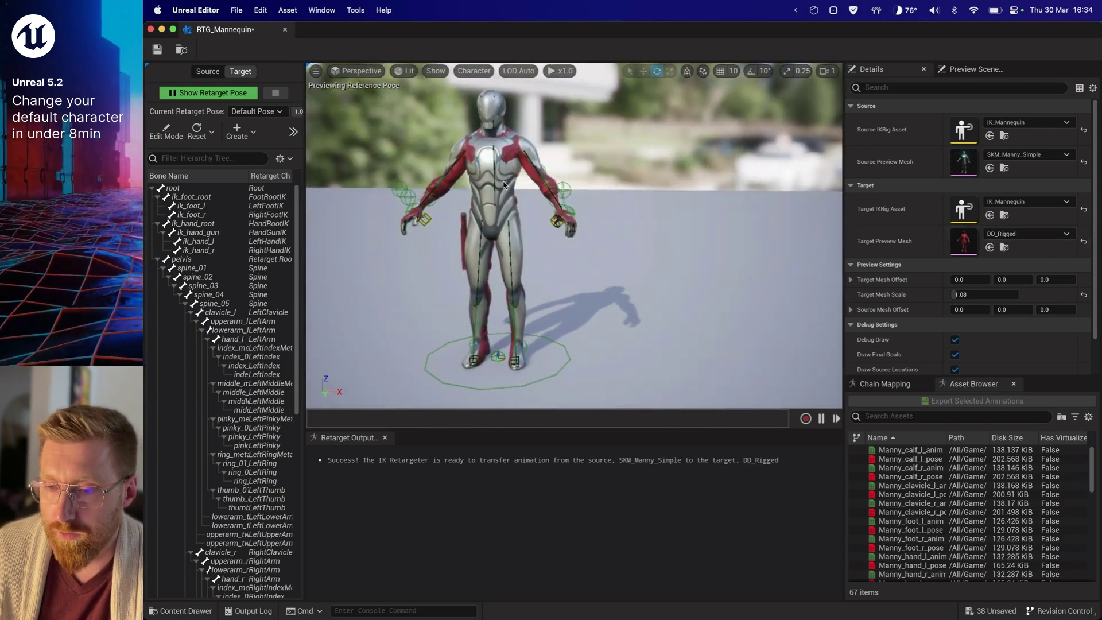
drag(491, 163, 469, 166)
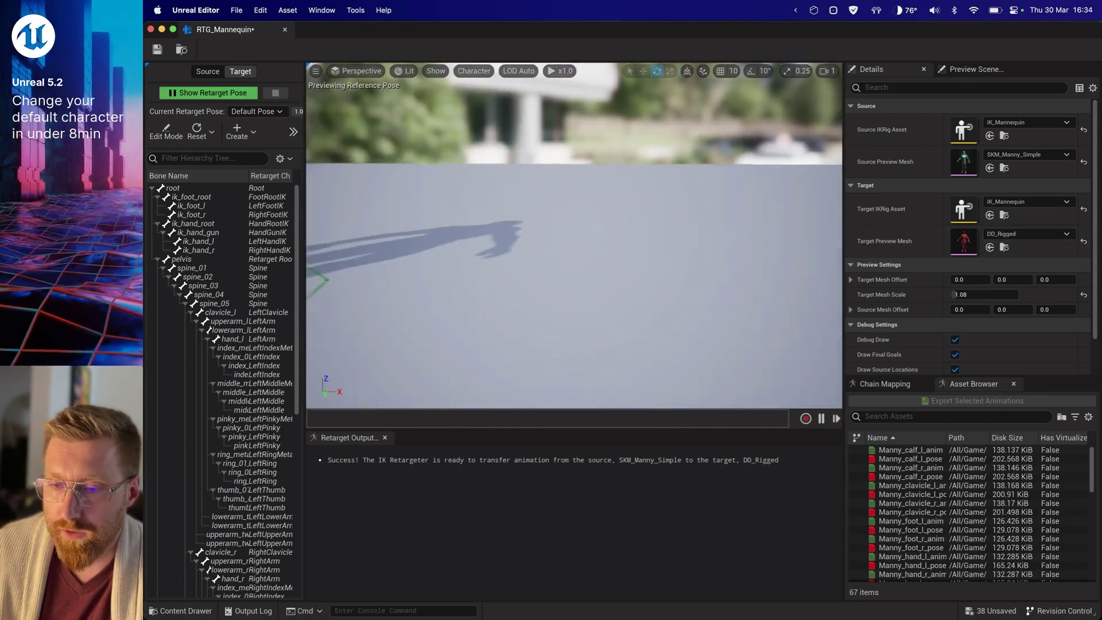
drag(469, 166, 464, 185)
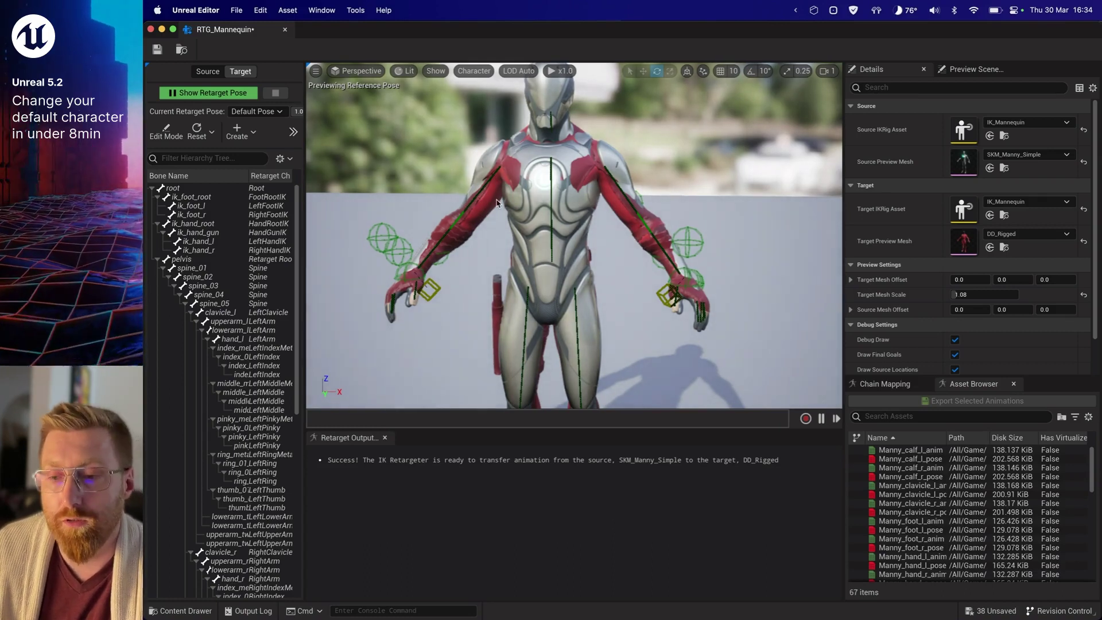
scroll(587, 182, up, 2)
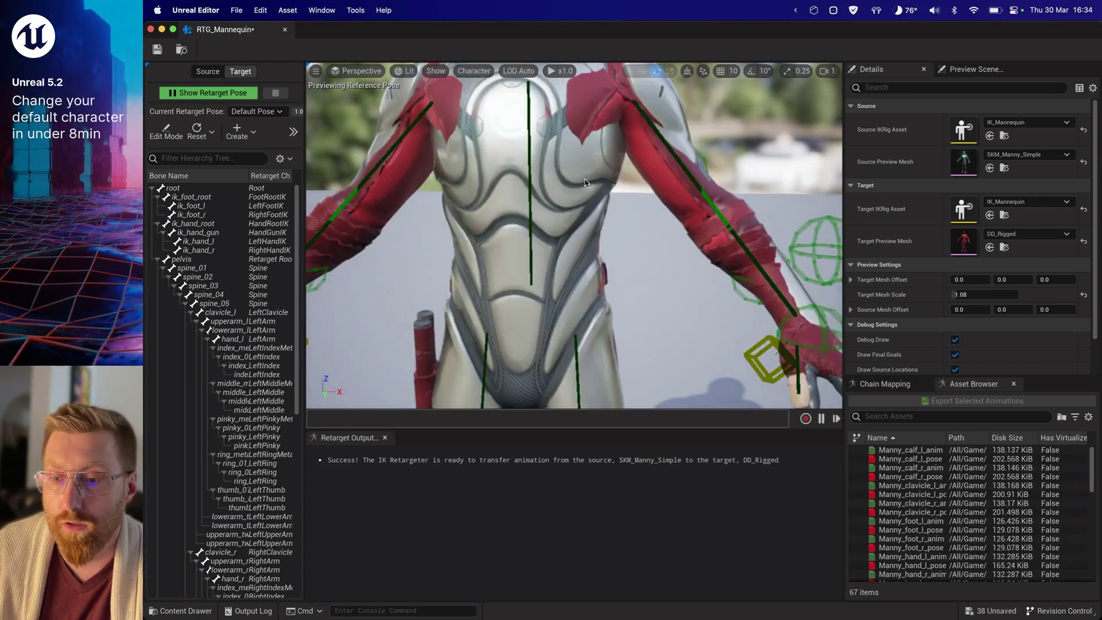
scroll(574, 173, down, 4)
scroll(544, 154, down, 2)
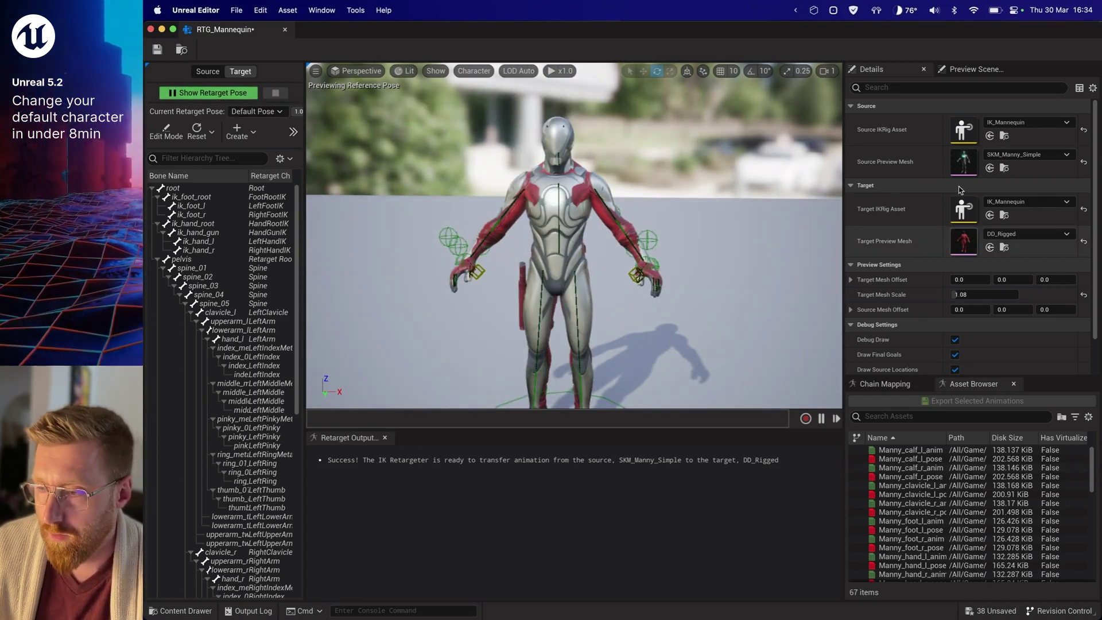
scroll(973, 257, down, 1)
- Set the Target Mesh Offset X to 150 to place DD_Rigged beside the mannequin
click(973, 247)
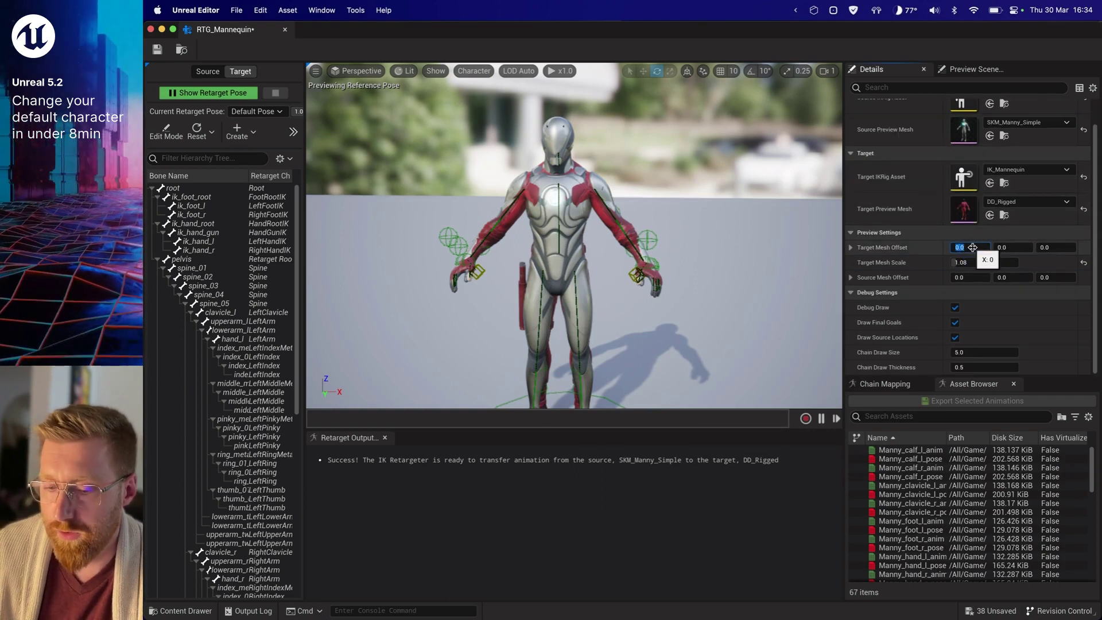
text(150)
key(Return)
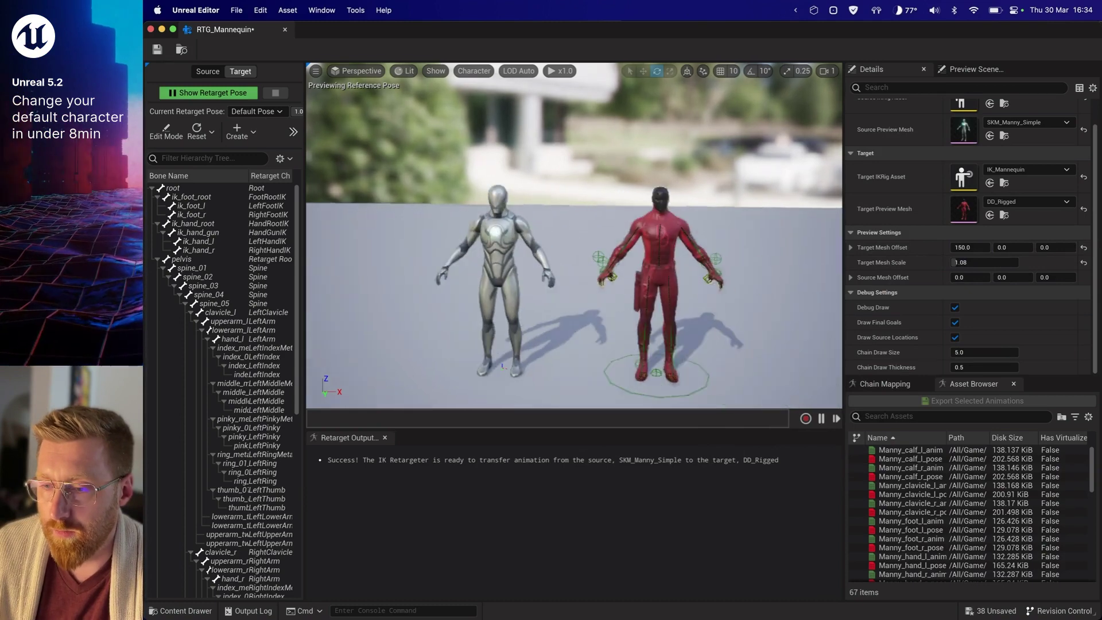
scroll(890, 516, down, 2)
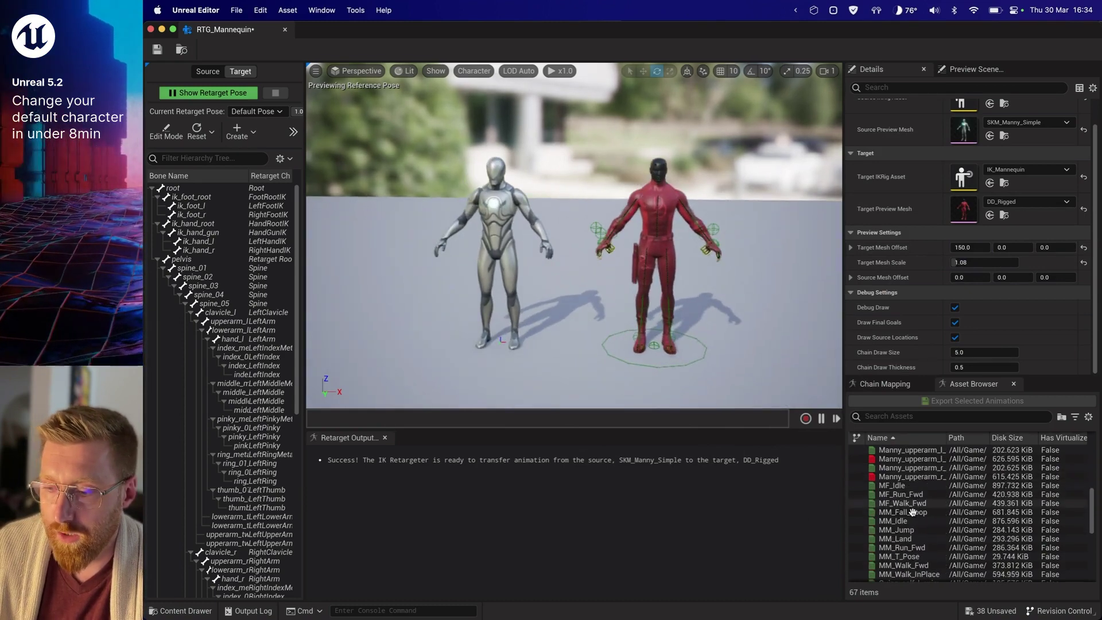
scroll(890, 511, down, 6)
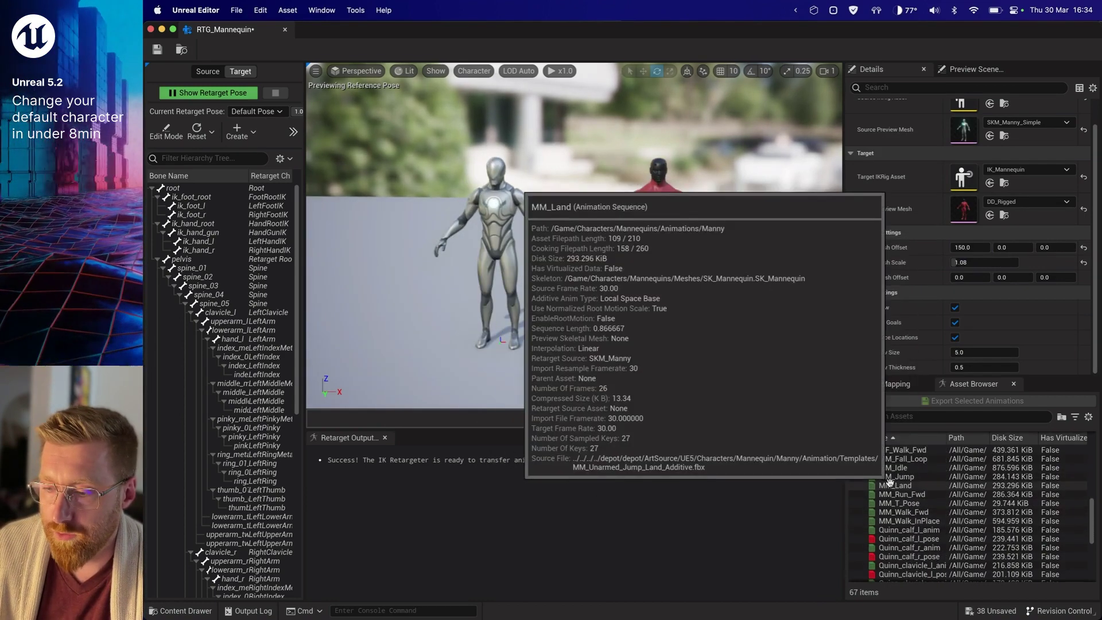
mouse_move(896, 476)
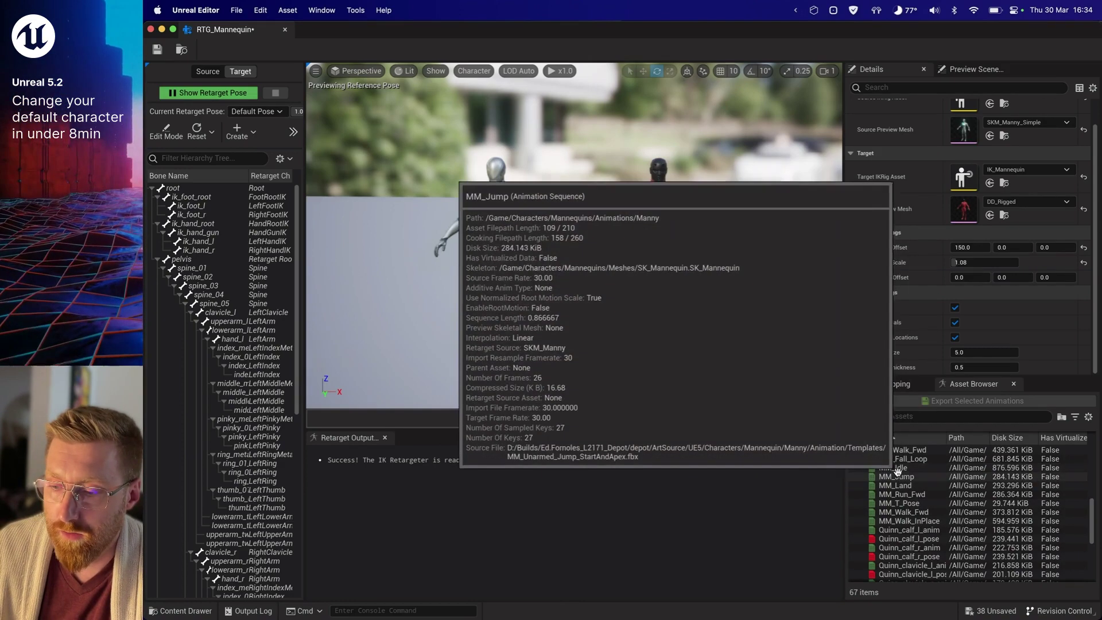
- Preview MM_Idle, MF_Run_Fwd, MF_Walk_Fwd and MM_Walk_Fwd retargeted, then save the retargeter
click(888, 467)
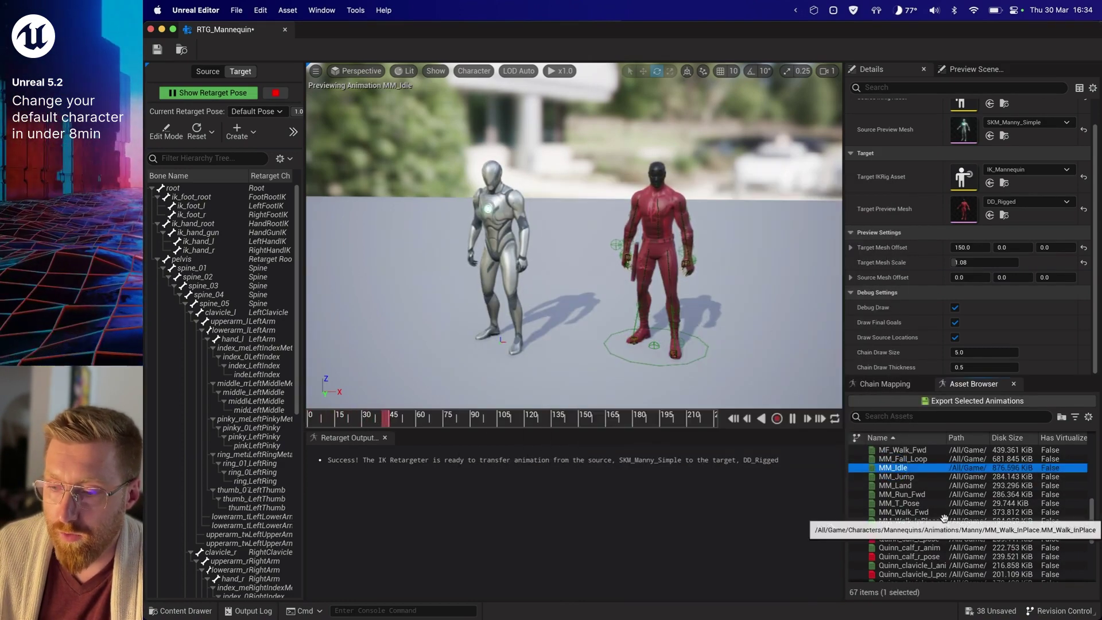
scroll(884, 486, up, 3)
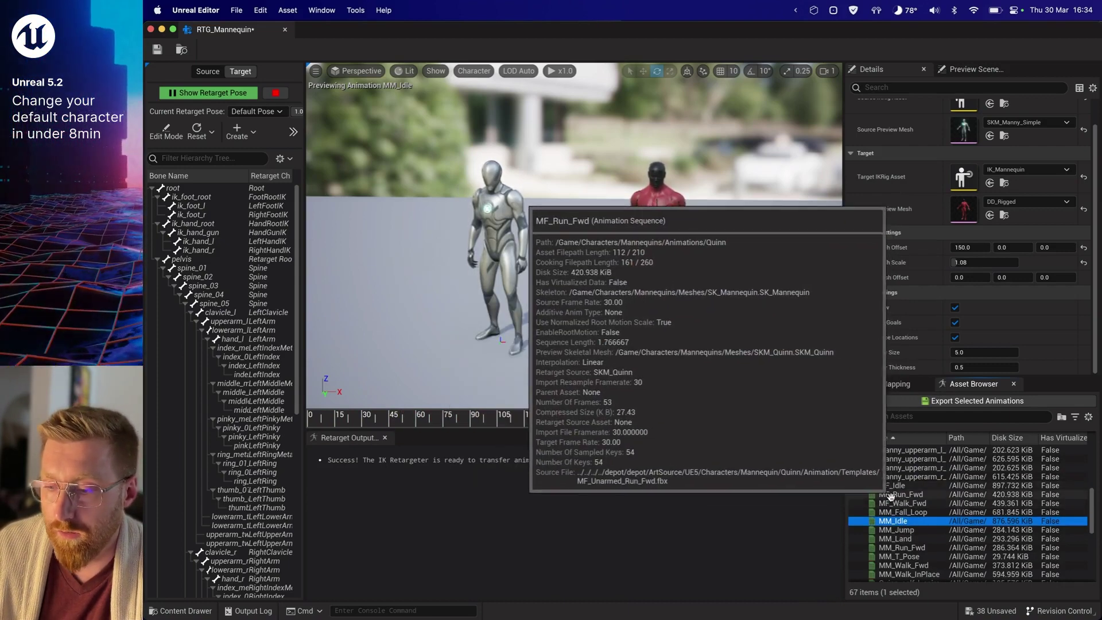
click(898, 494)
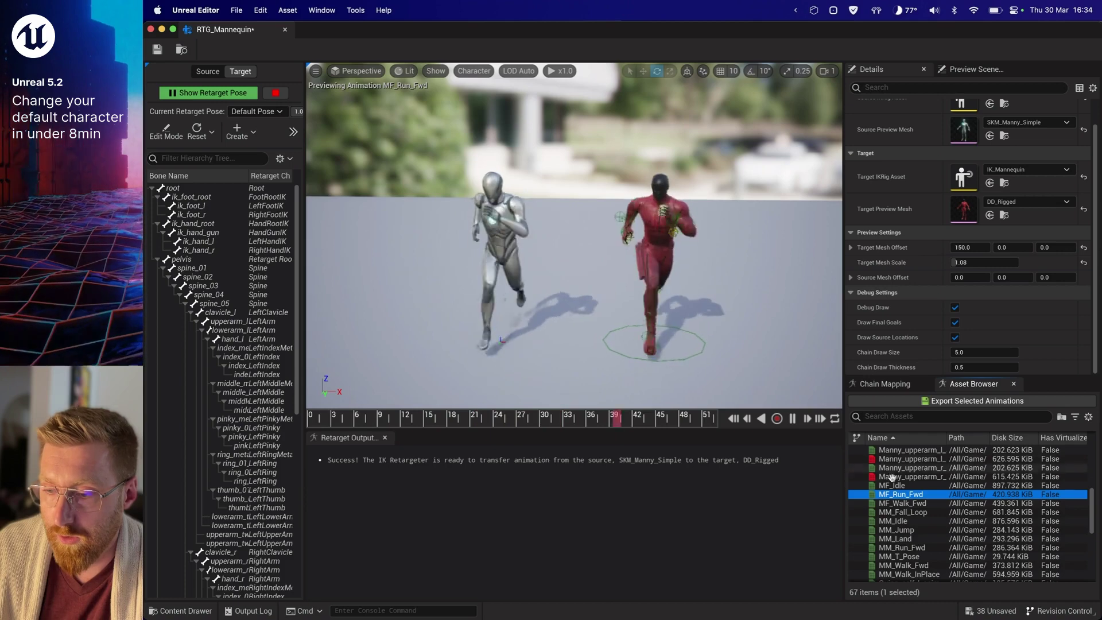
click(898, 503)
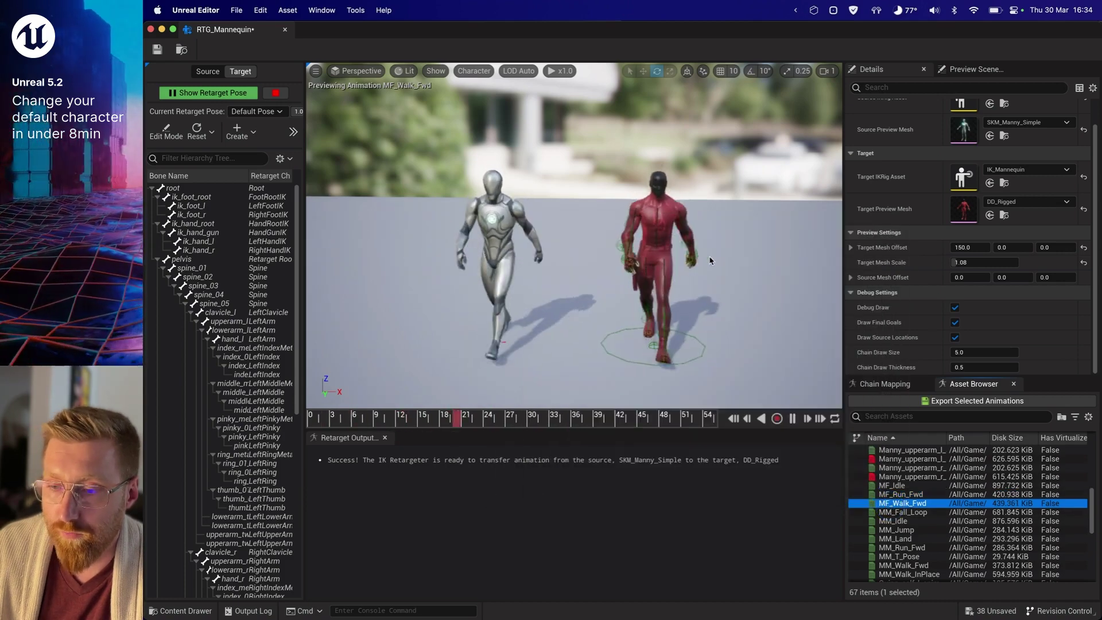
scroll(921, 539, down, 1)
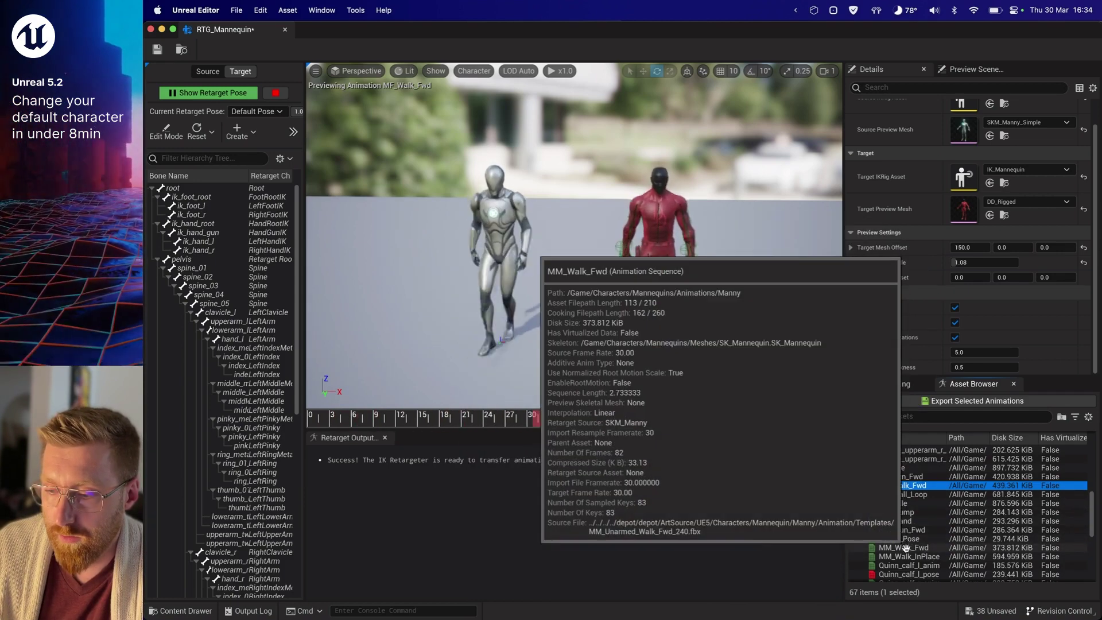
click(906, 548)
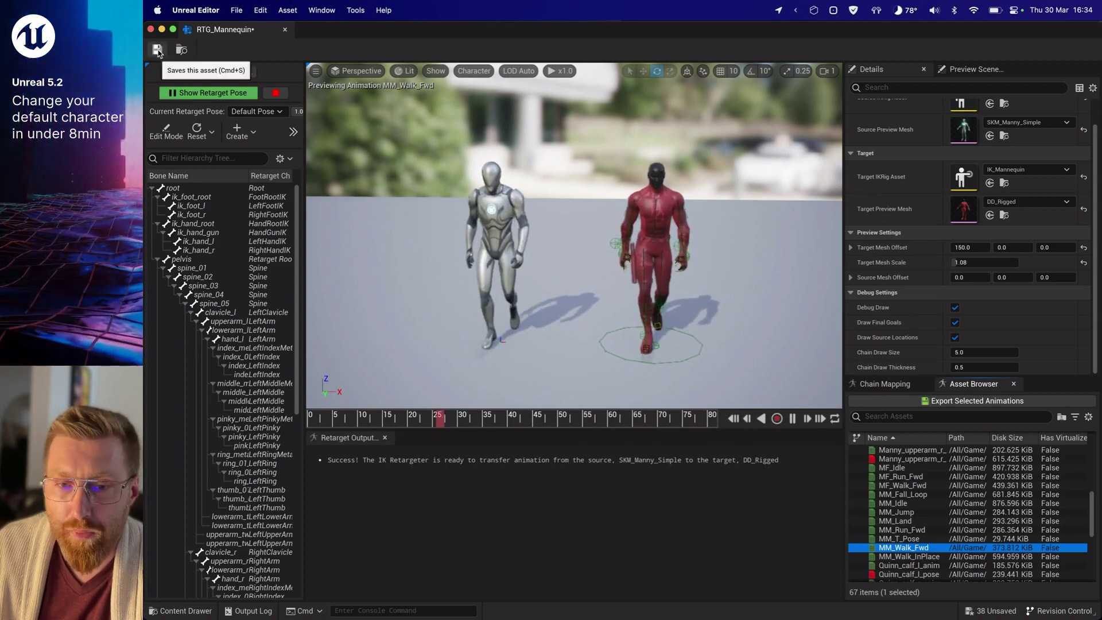
click(157, 50)
- Close the retargeter and open Duplicate and Retarget Animation Assets for ABP_Manny in Mannequins > Animations
click(285, 29)
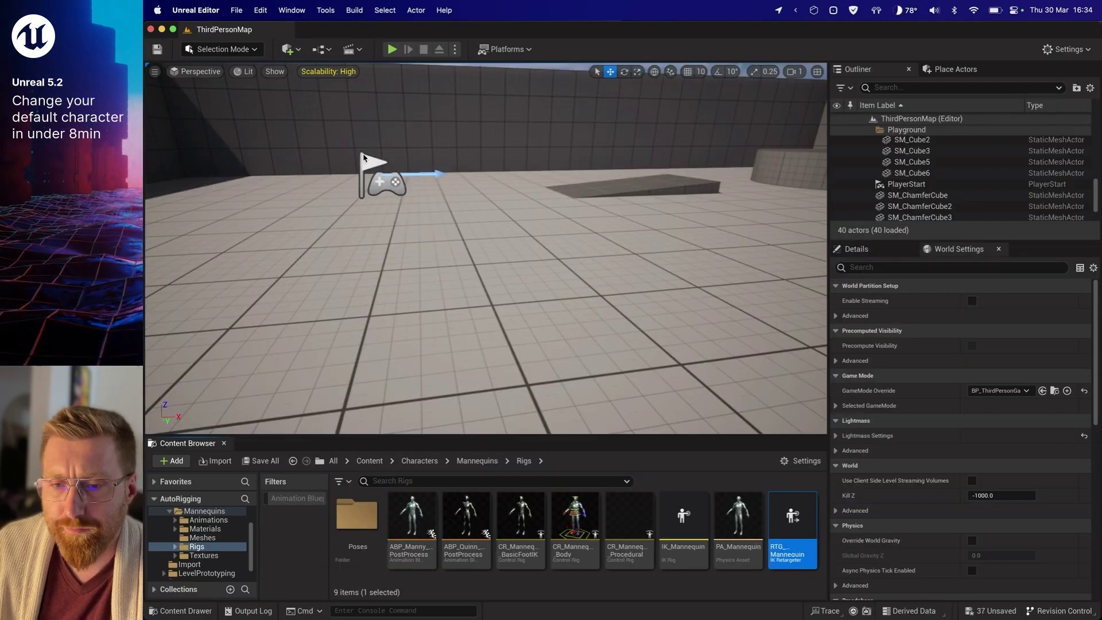
click(473, 466)
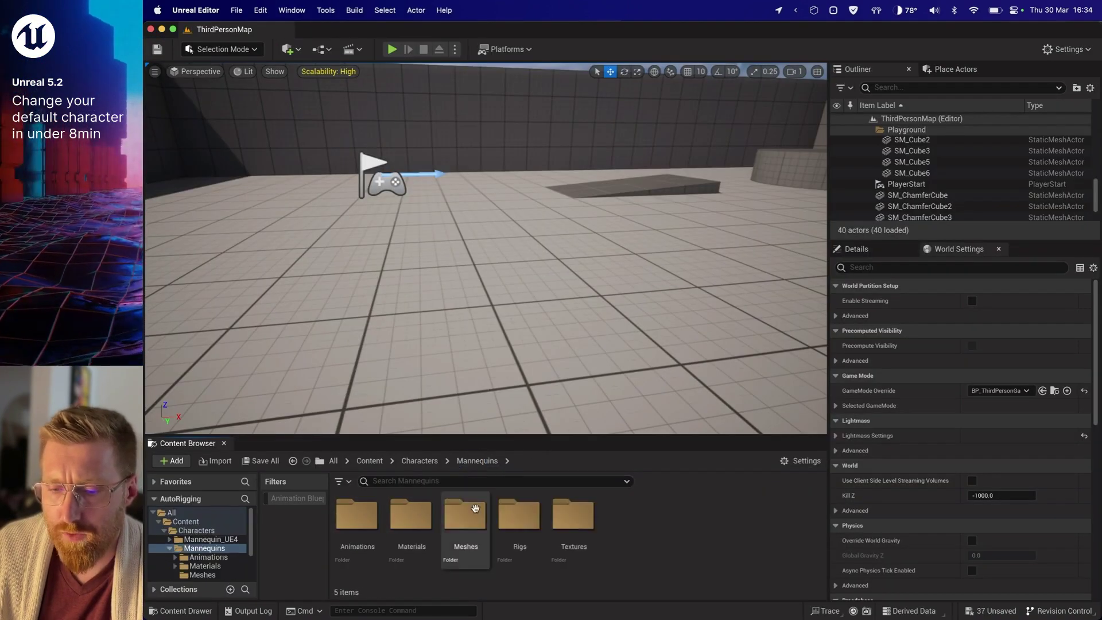
double_click(355, 539)
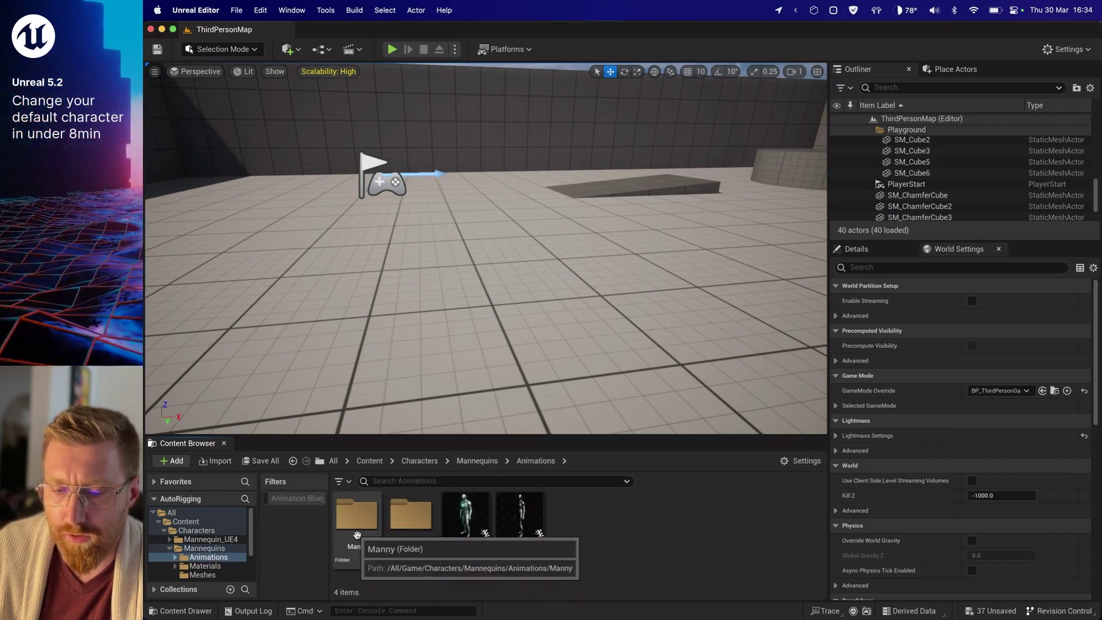
click(452, 555)
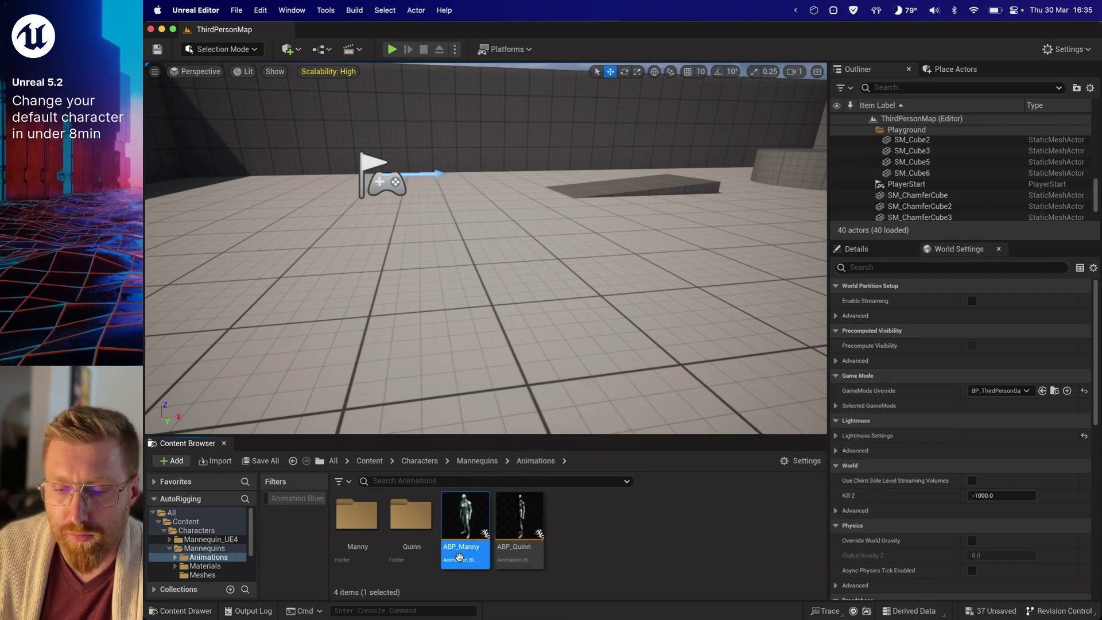
mouse_move(465, 522)
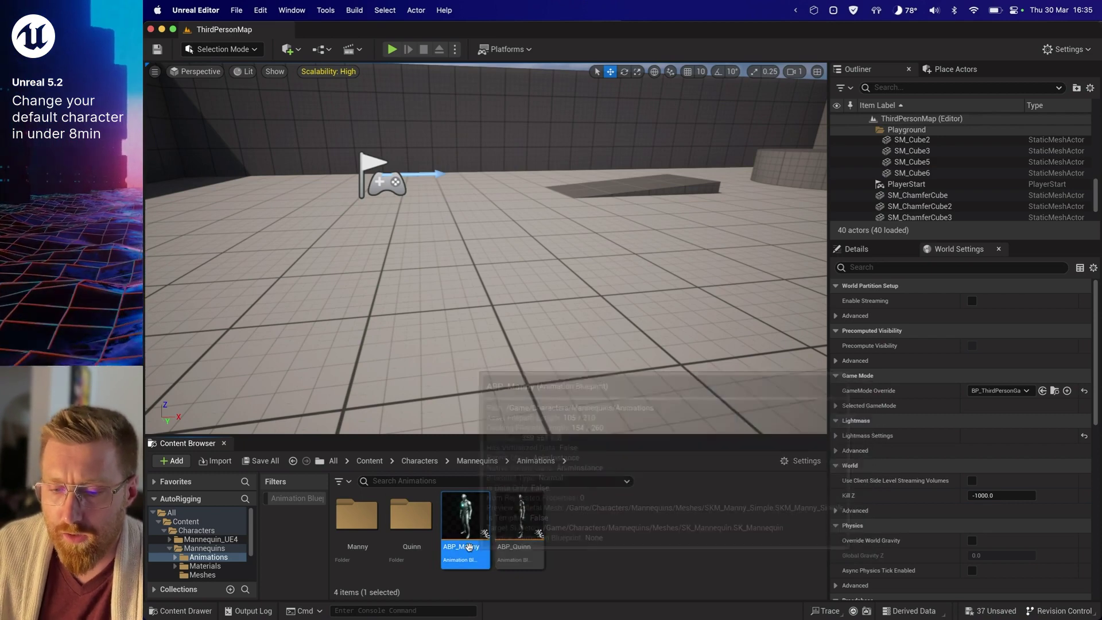
right_click(466, 529)
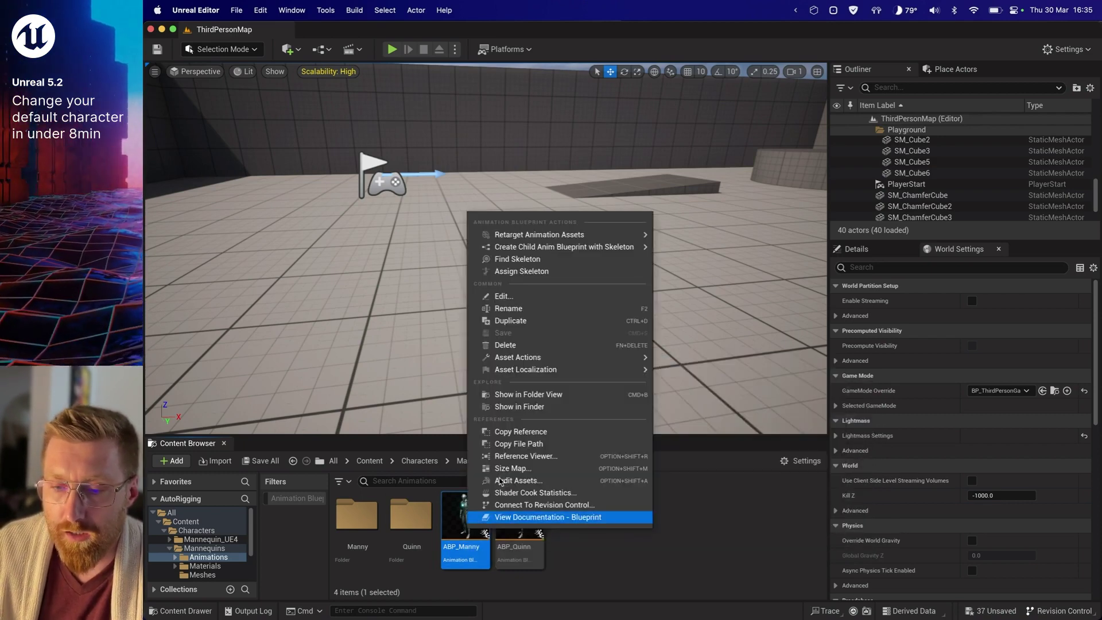
mouse_move(539, 234)
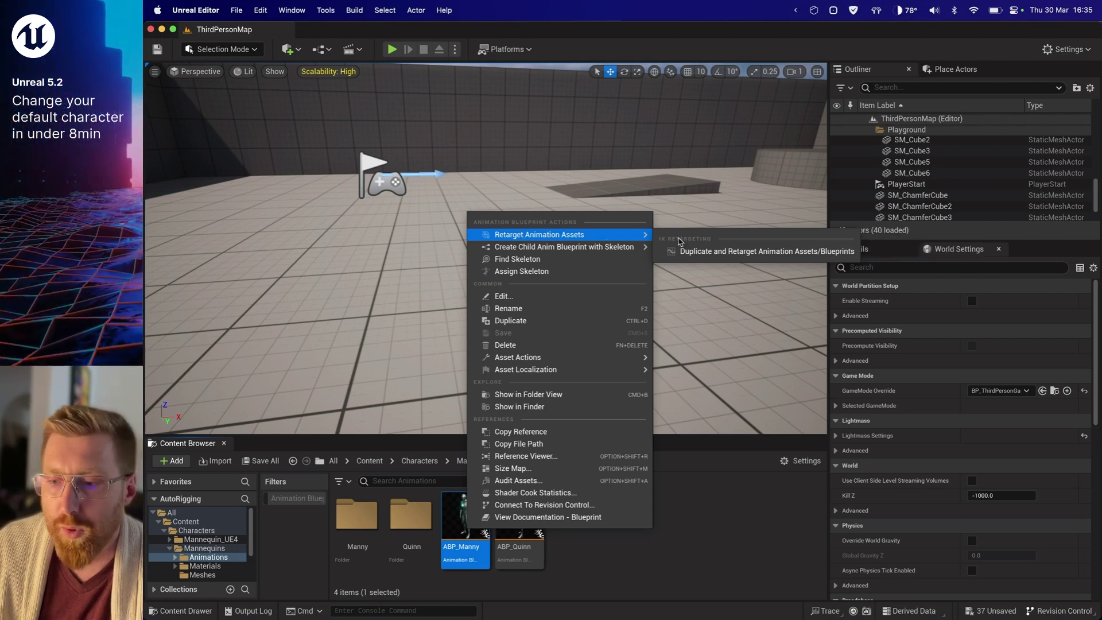
click(710, 253)
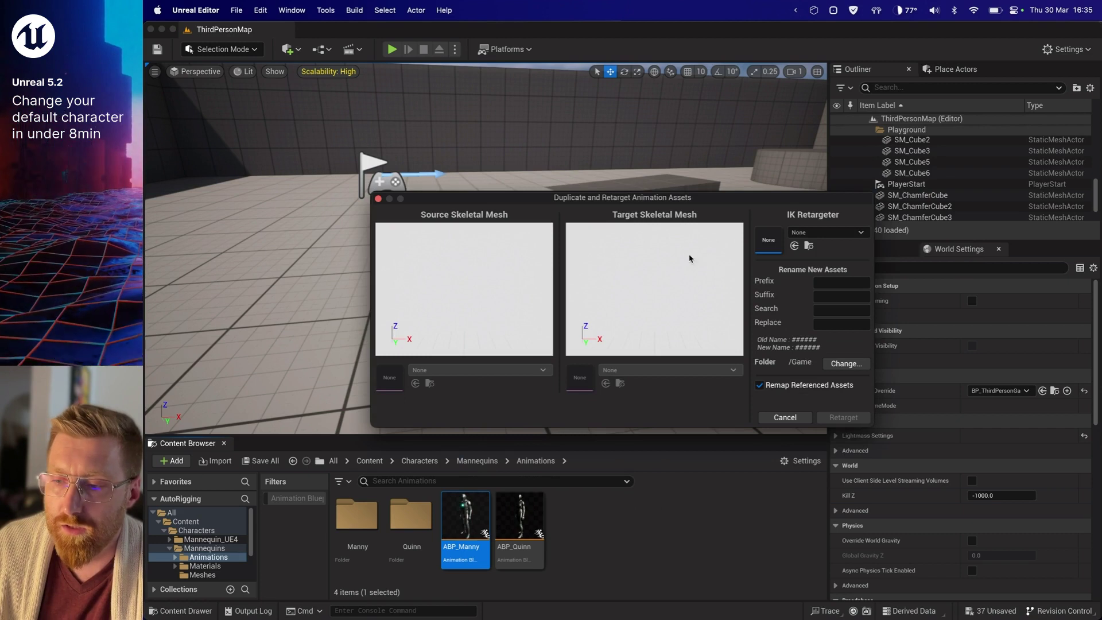
- Use RTG_Mannequin as the IK Retargeter, replacing 'Manny' with 'DD' in names
click(811, 236)
click(897, 385)
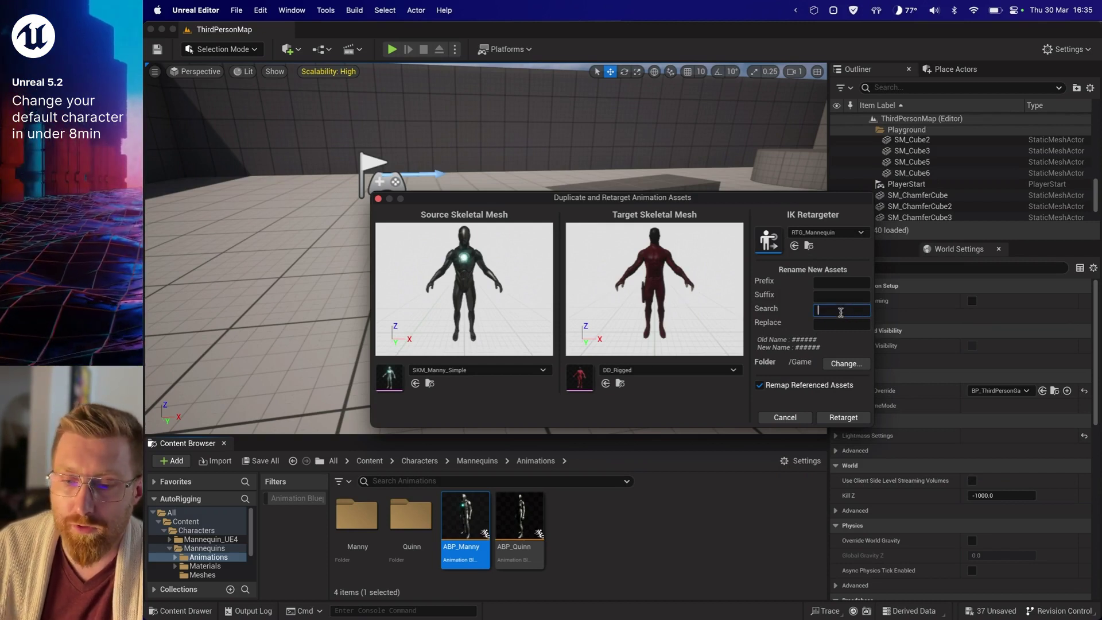
click(840, 312)
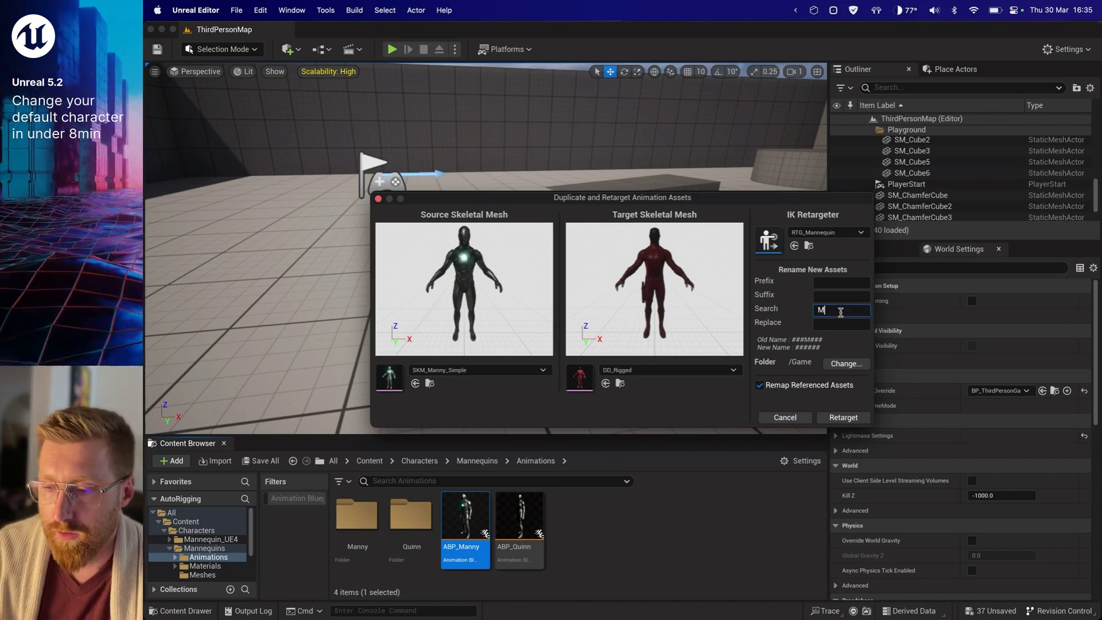
text(Manny)
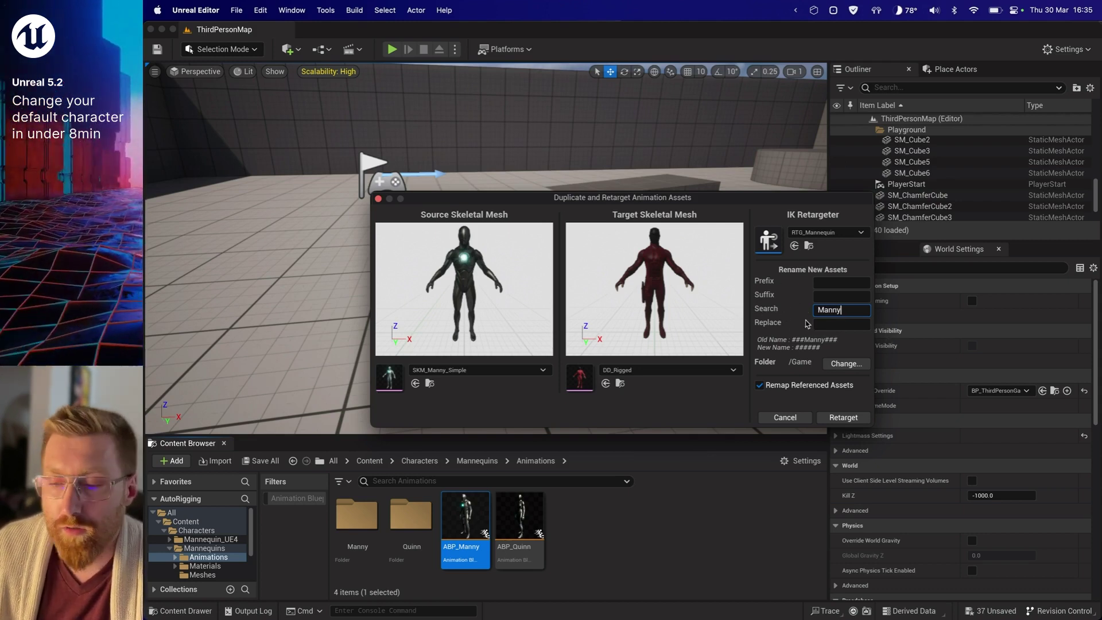
text(DD)
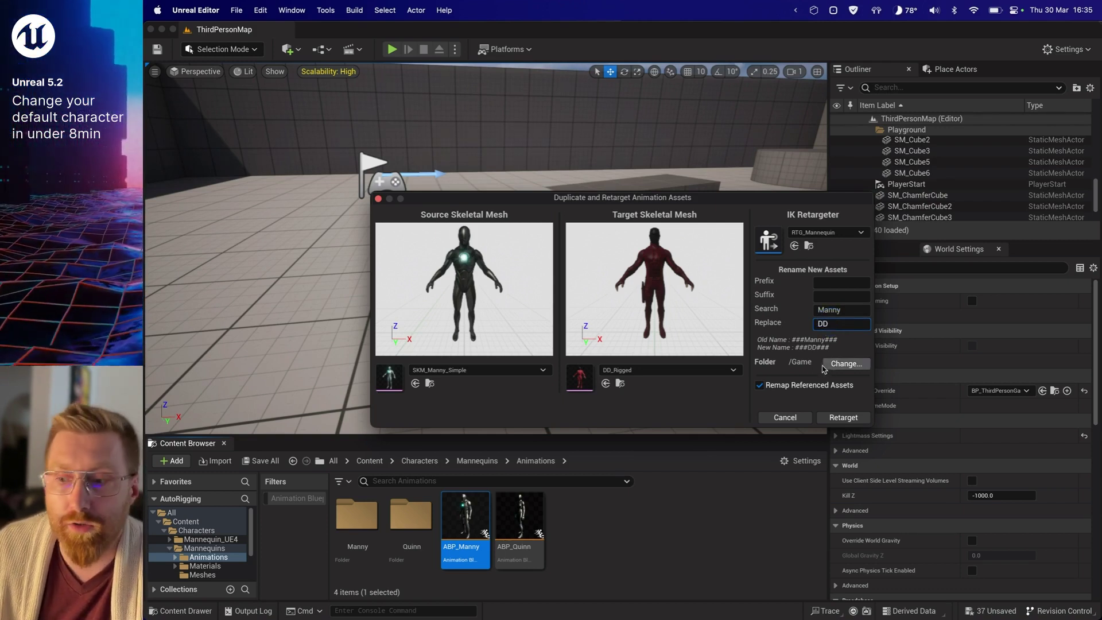
- Create a new Import/Retarget destination folder and run the retarget
click(844, 368)
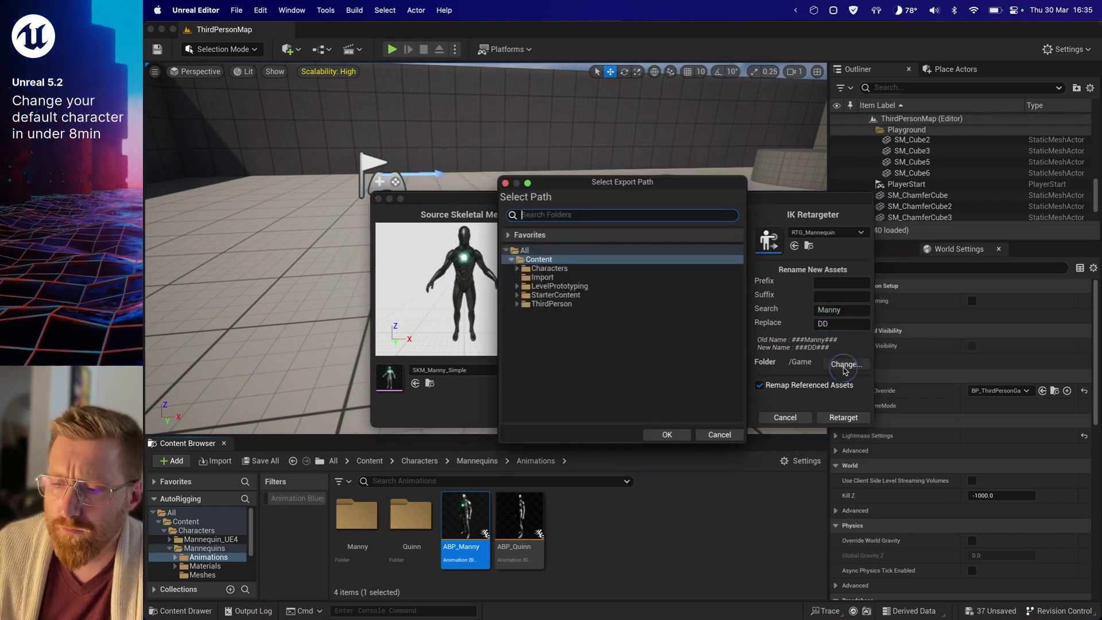
right_click(542, 277)
click(577, 289)
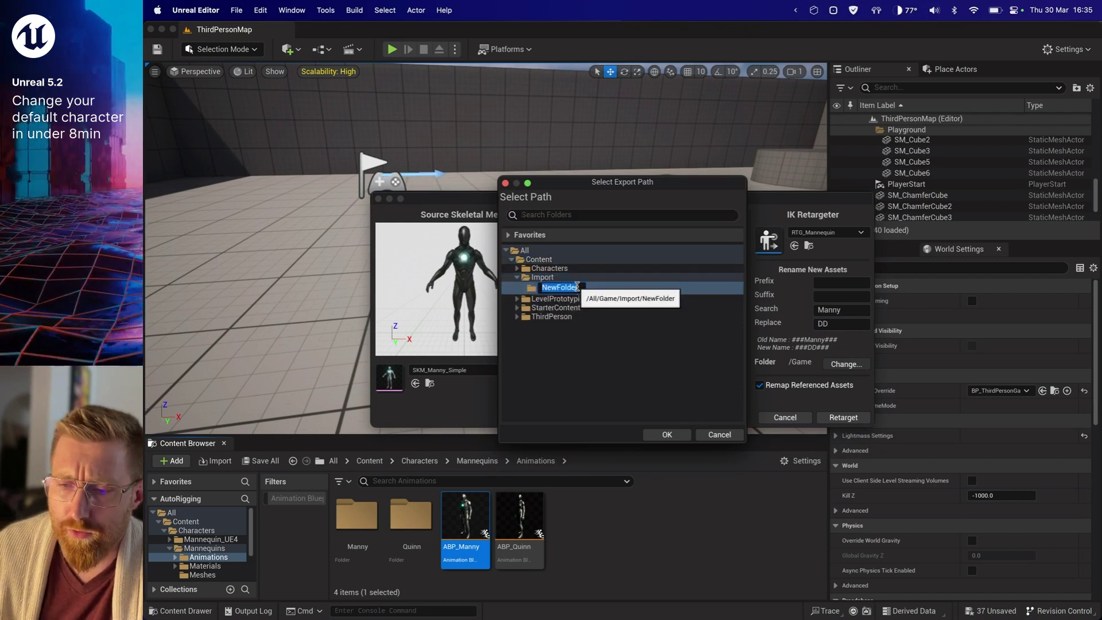
text(REtarged)
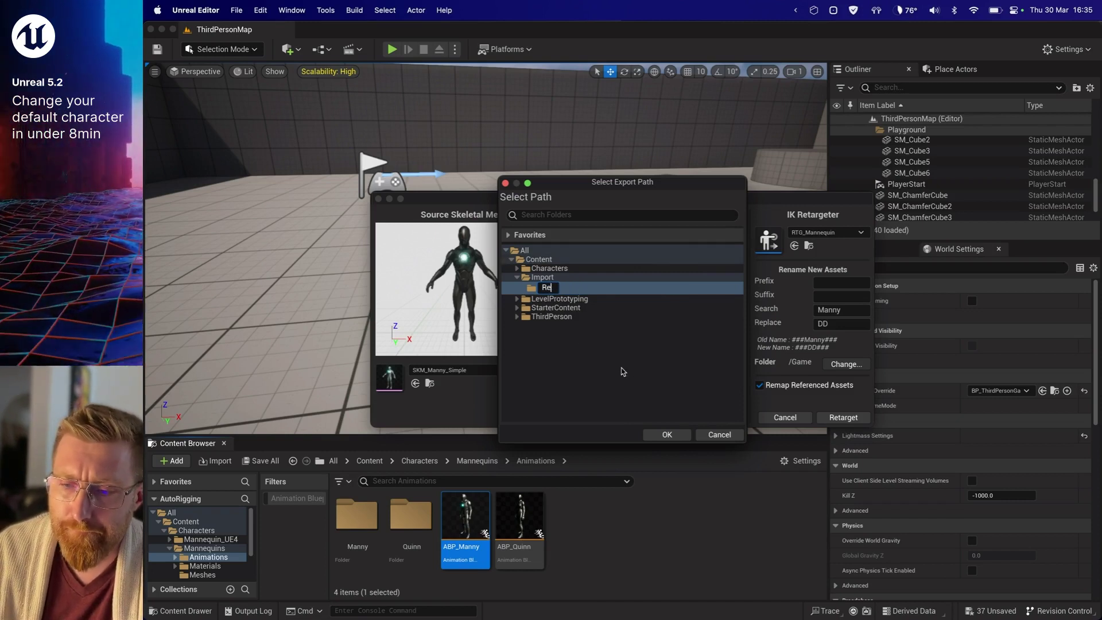
text(t)
key(Return)
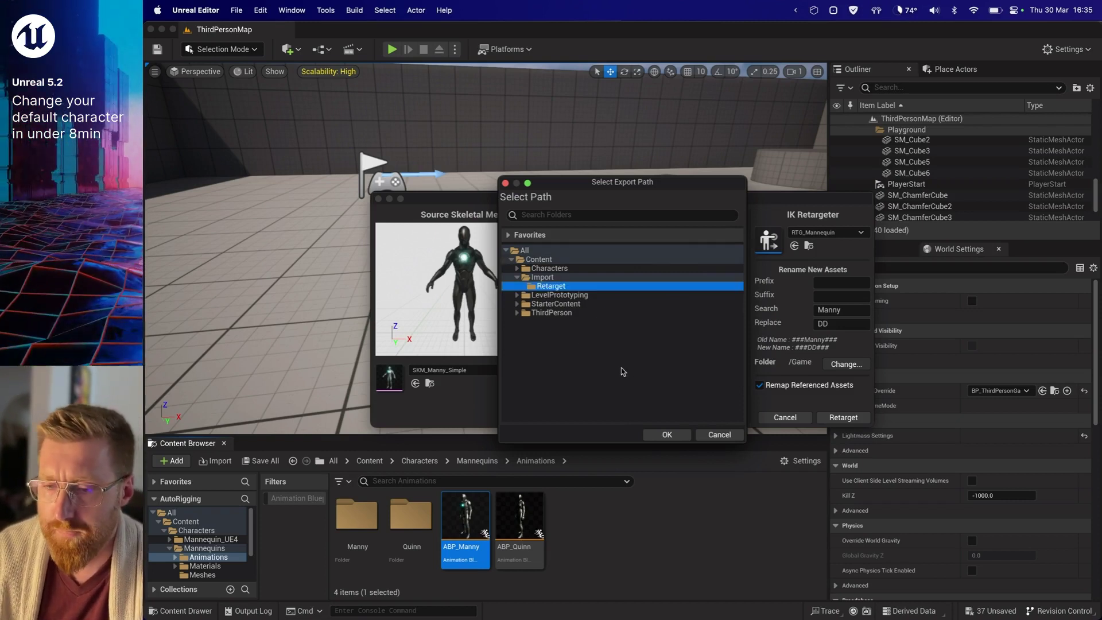
click(666, 435)
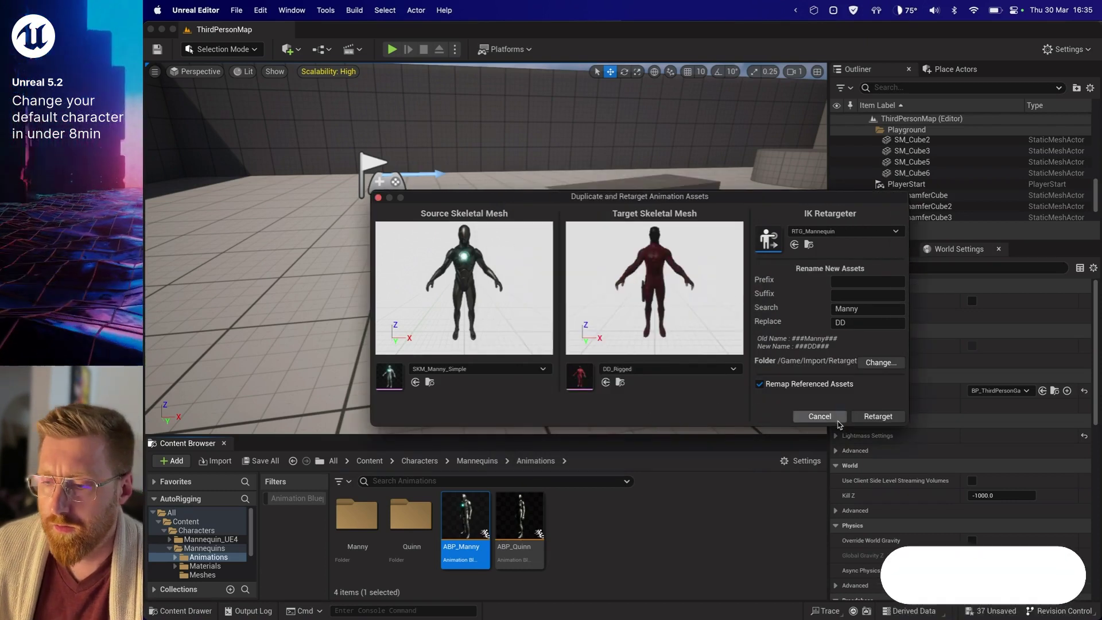
click(876, 417)
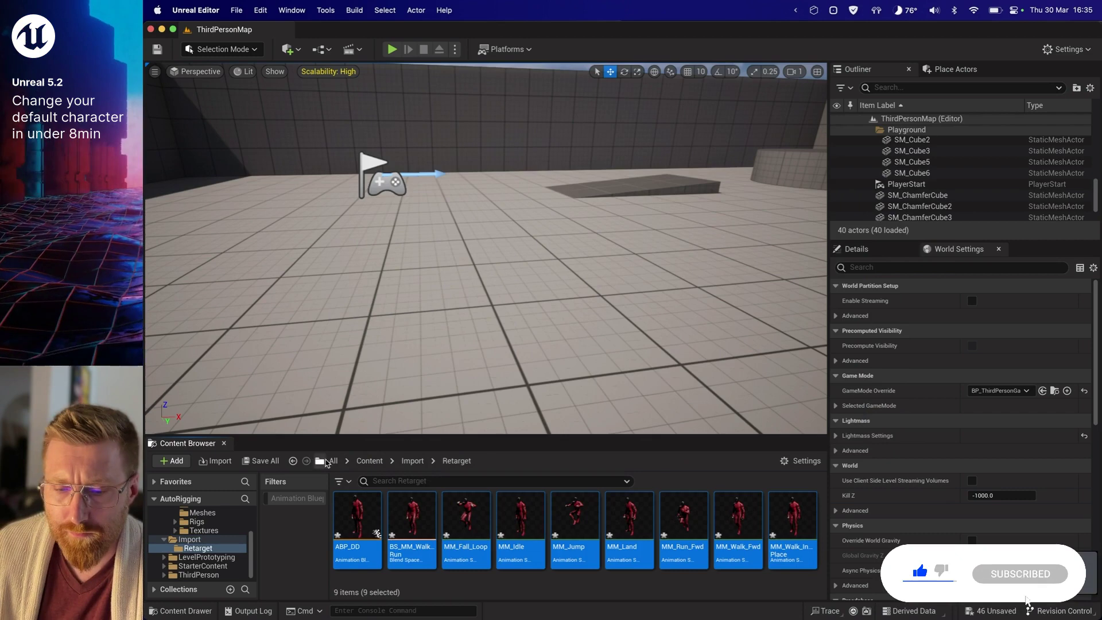
- Open BP_ThirdPersonCharacter from Content > ThirdPerson > Blueprints and show its viewport
click(327, 462)
double_click(357, 513)
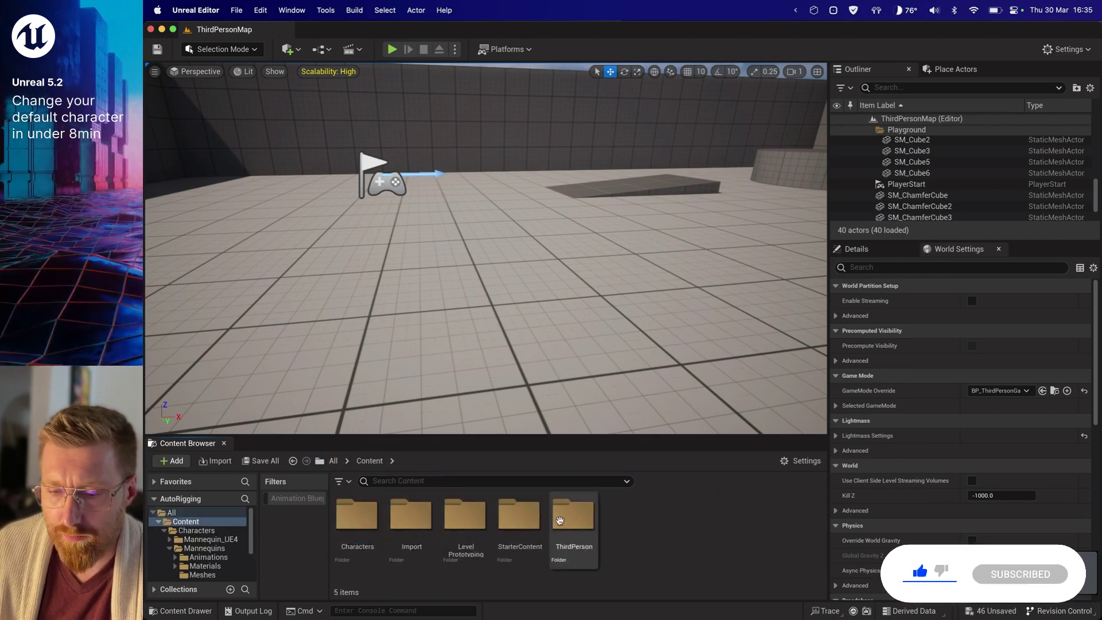
double_click(560, 520)
double_click(356, 516)
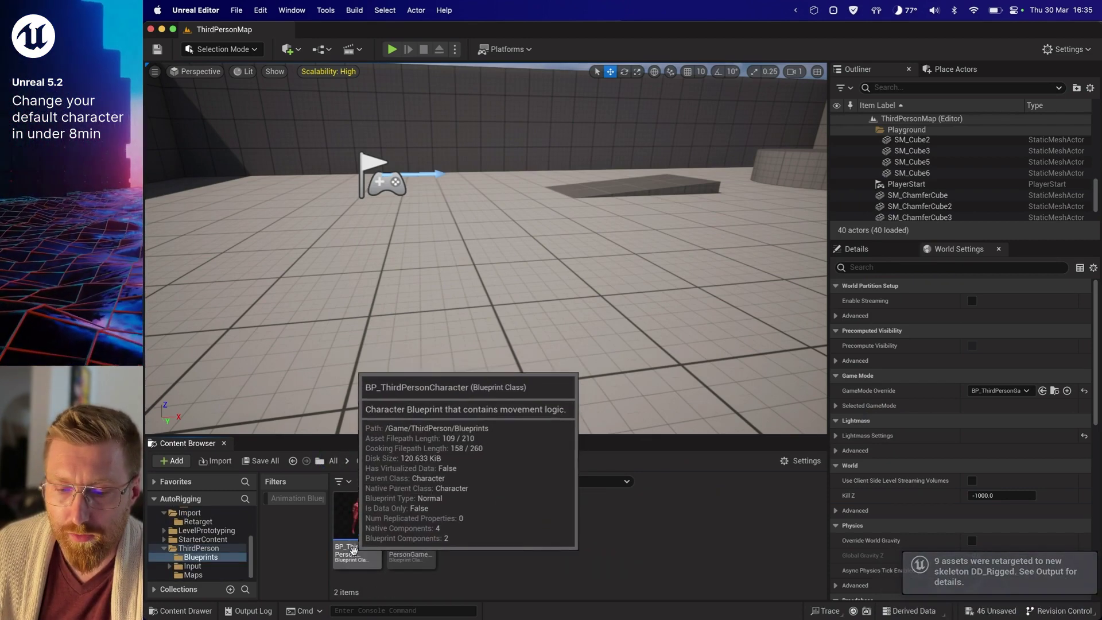
double_click(354, 550)
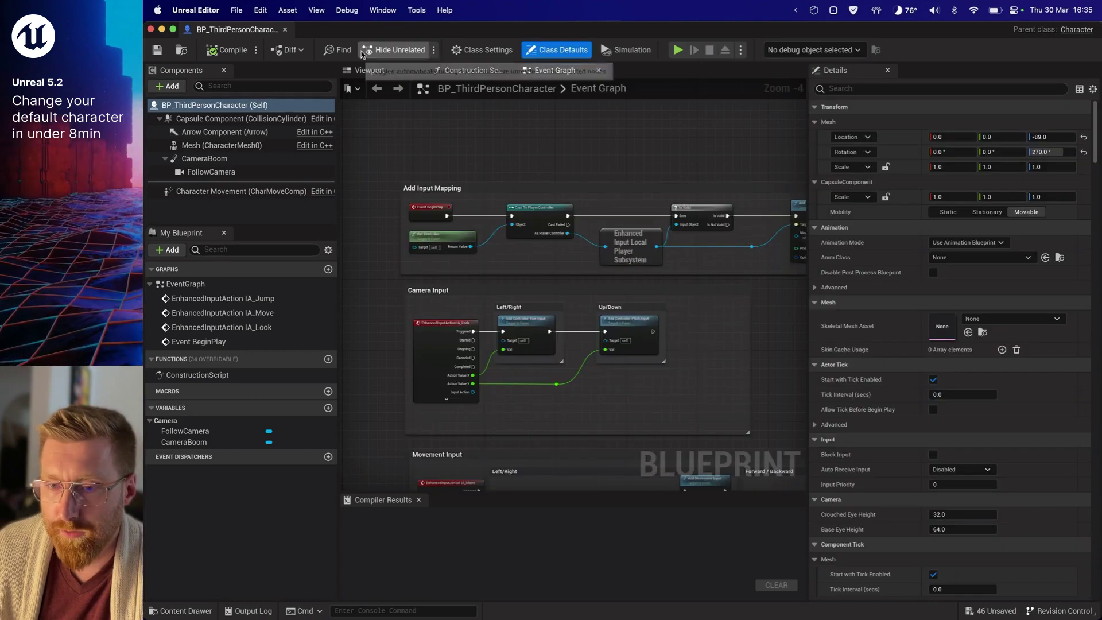
click(369, 70)
- Set the Skeletal Mesh Asset to DD_Rigged and Anim Class to ABP_DD, then compile, save and close
click(960, 259)
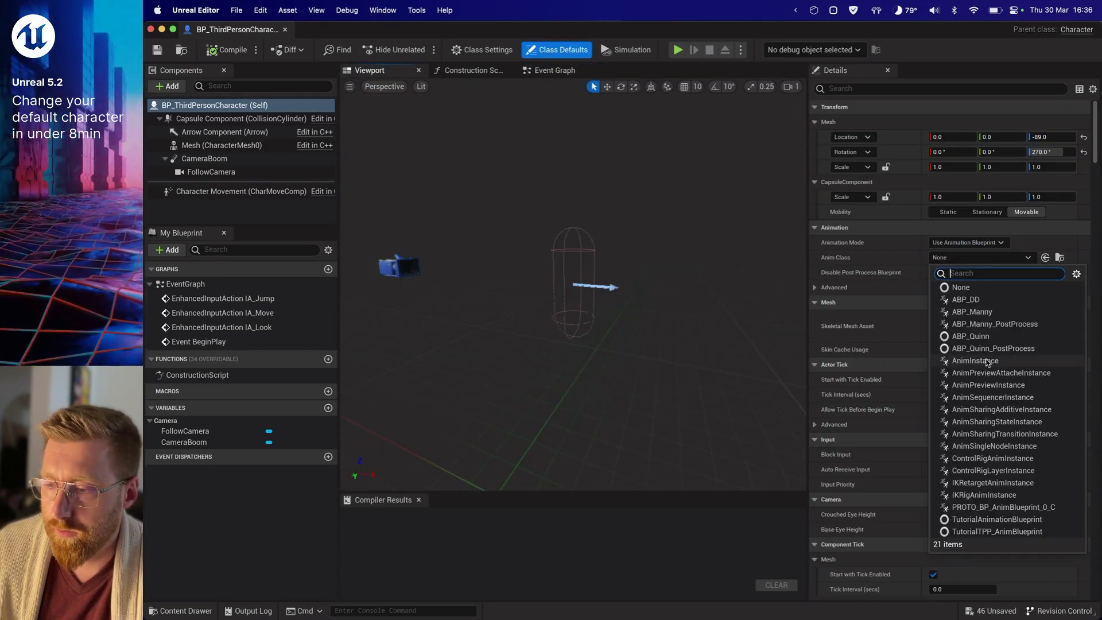
click(984, 257)
click(1003, 319)
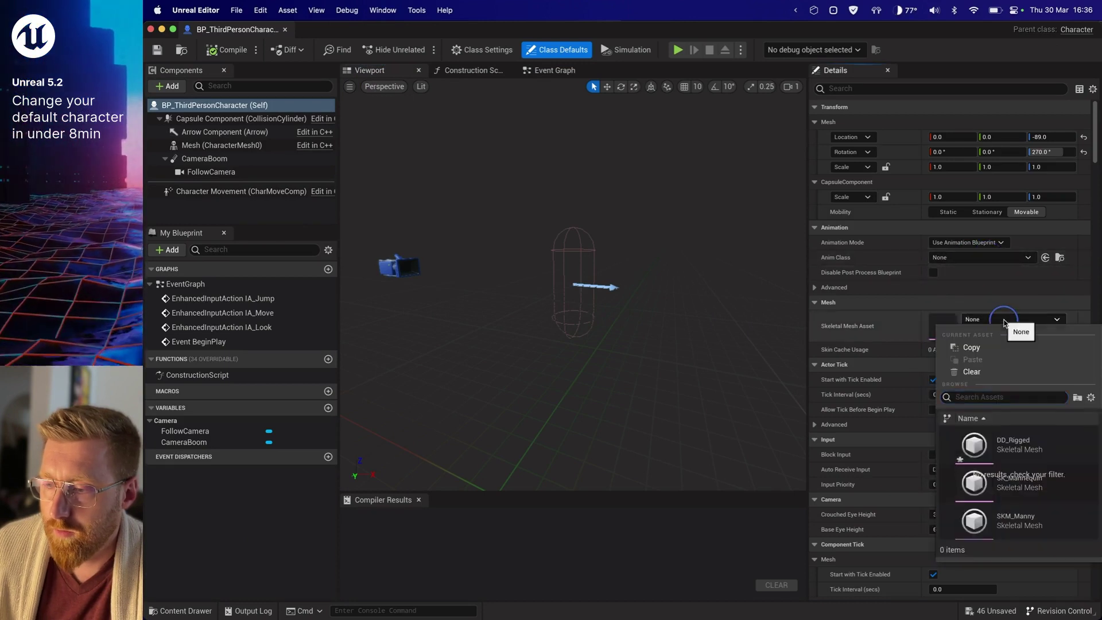
click(1022, 442)
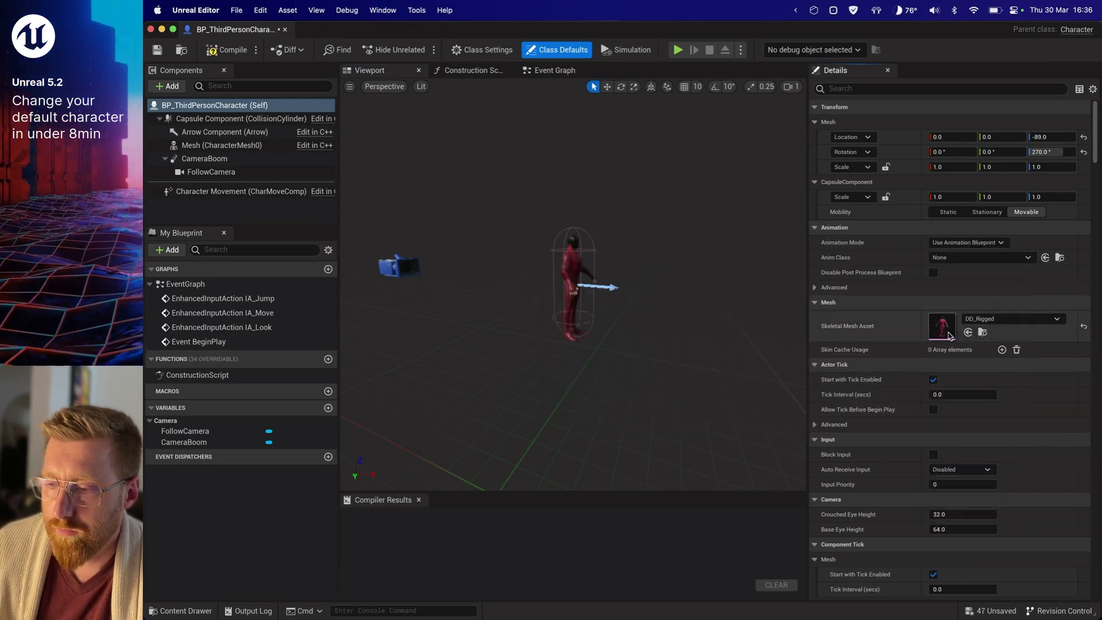
click(976, 258)
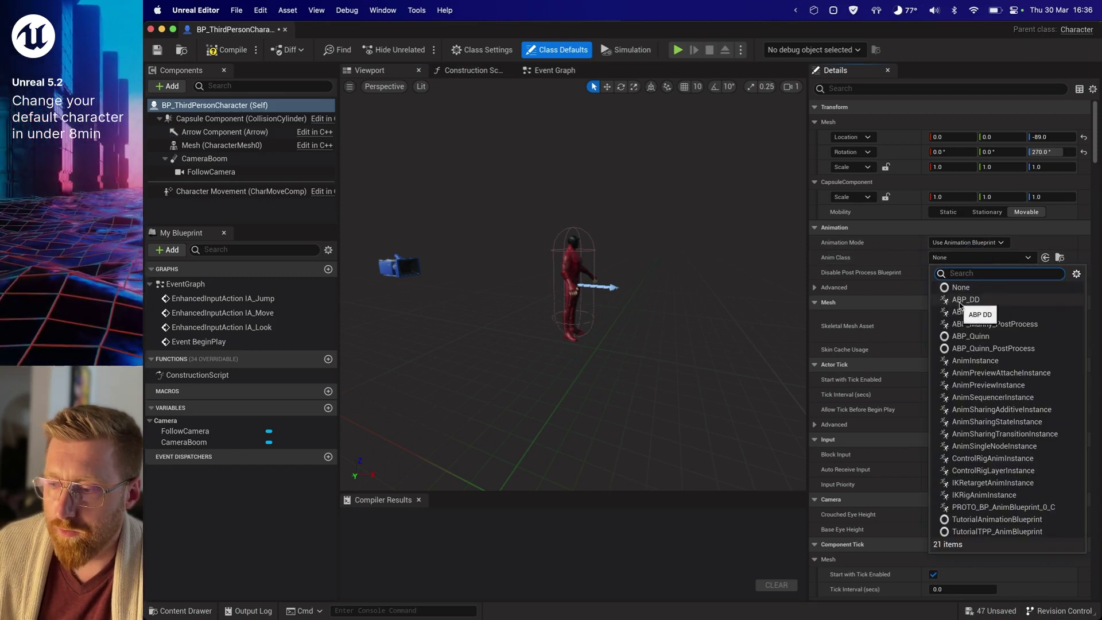
click(971, 300)
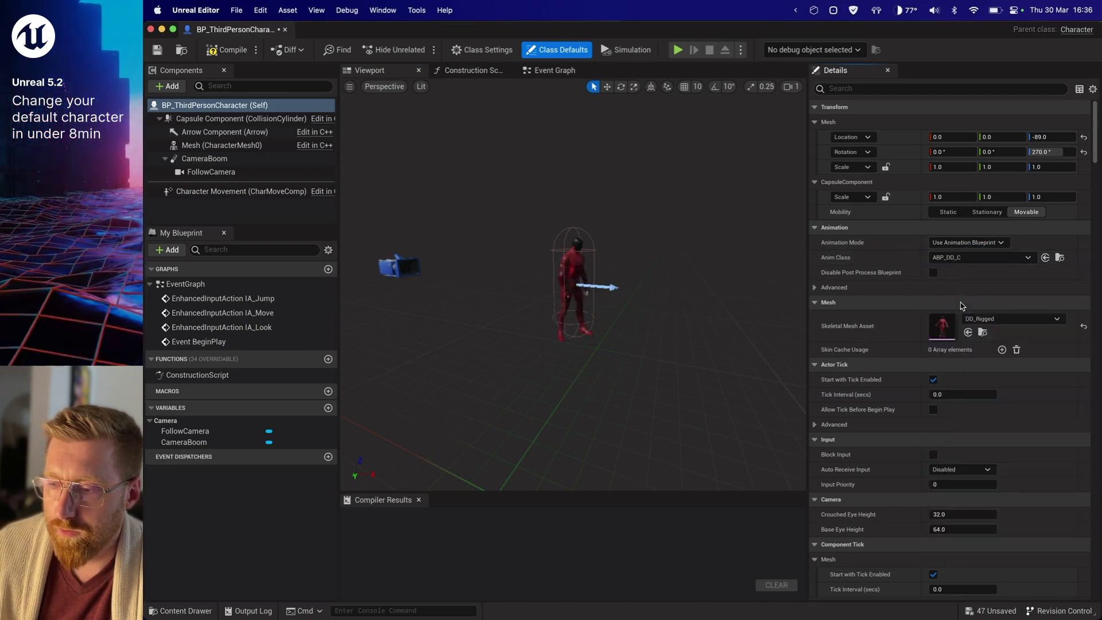
click(225, 50)
click(152, 53)
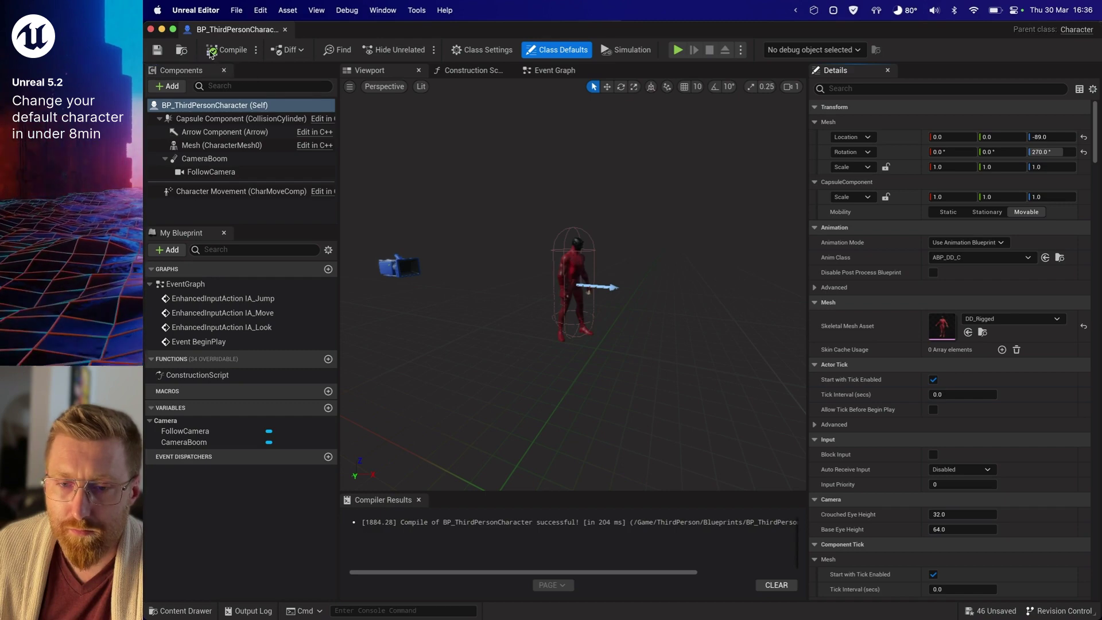
click(286, 30)
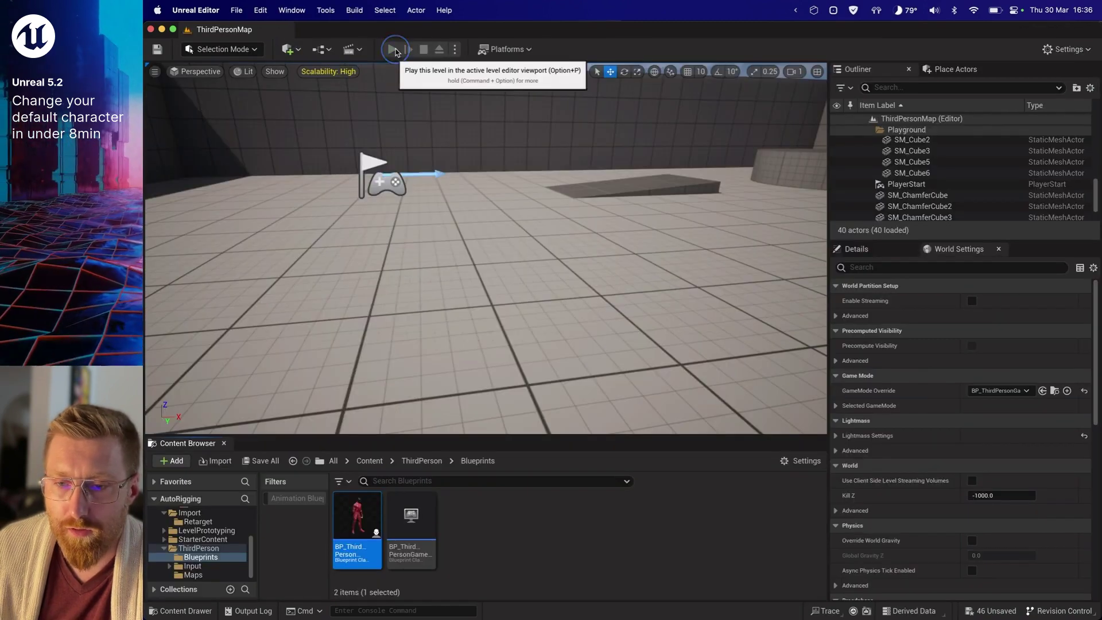
- Play the level, running forward with W and jumping twice with Space, then stop with Esc
click(392, 50)
key(w)
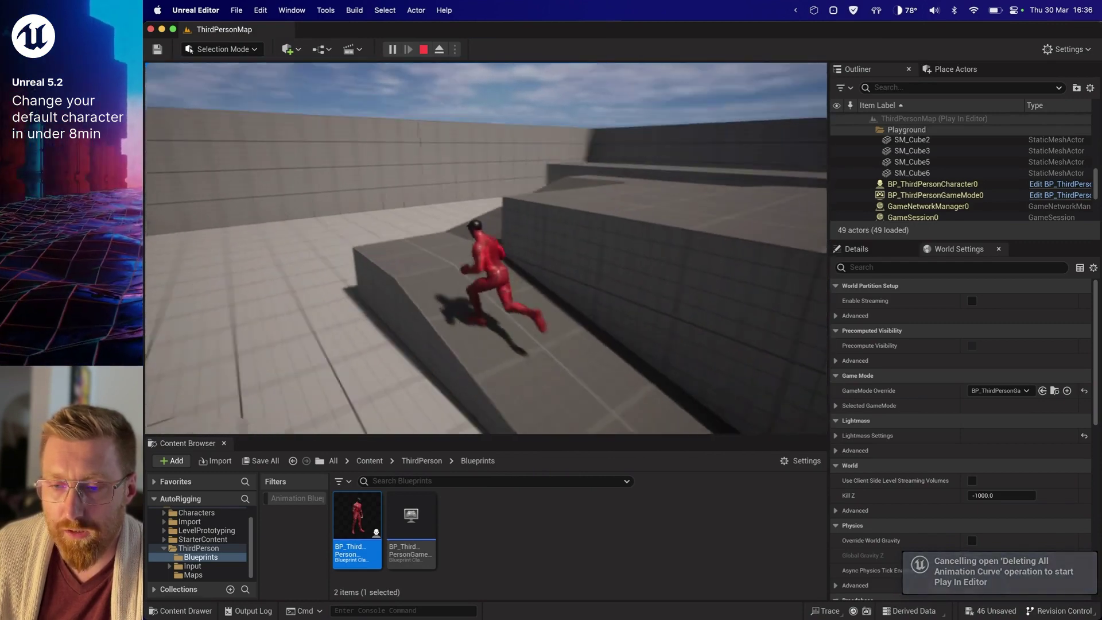
key(space)
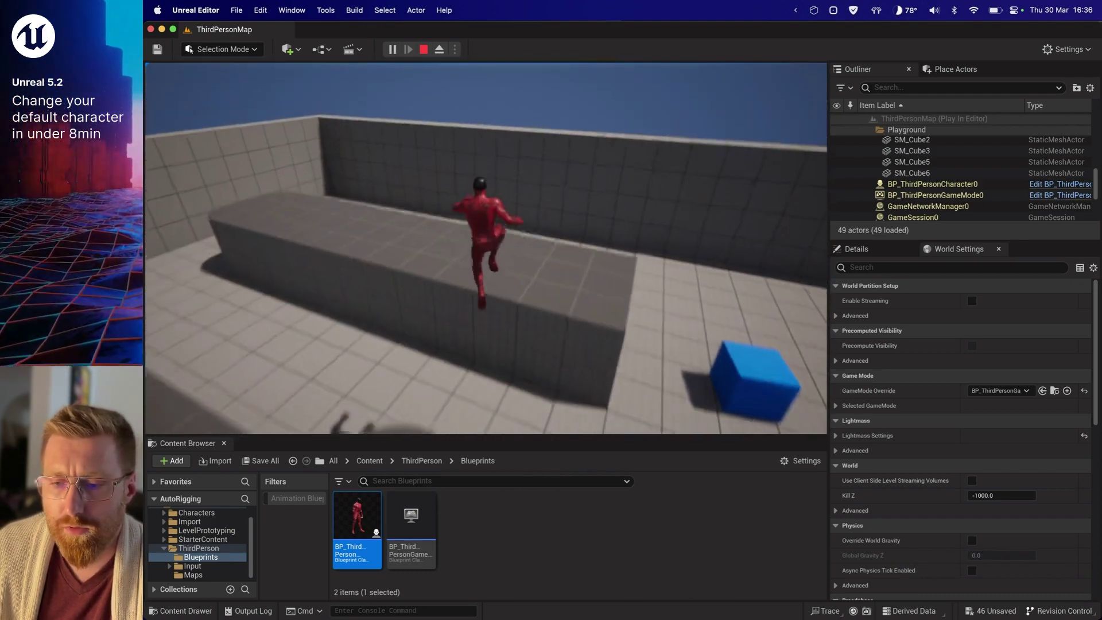
key(space)
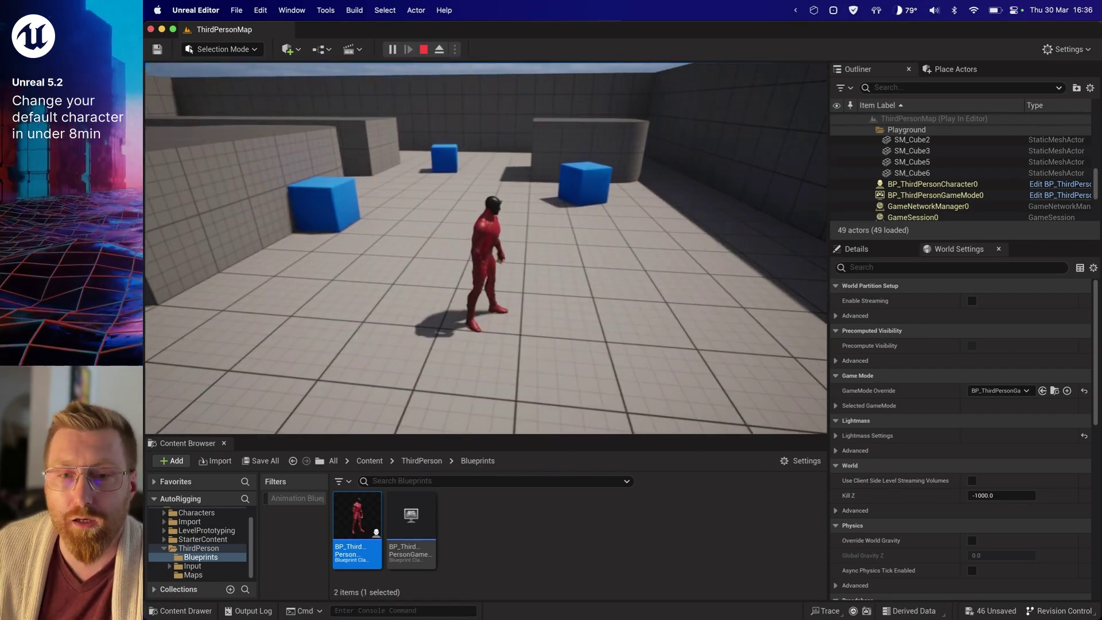
key(Escape)
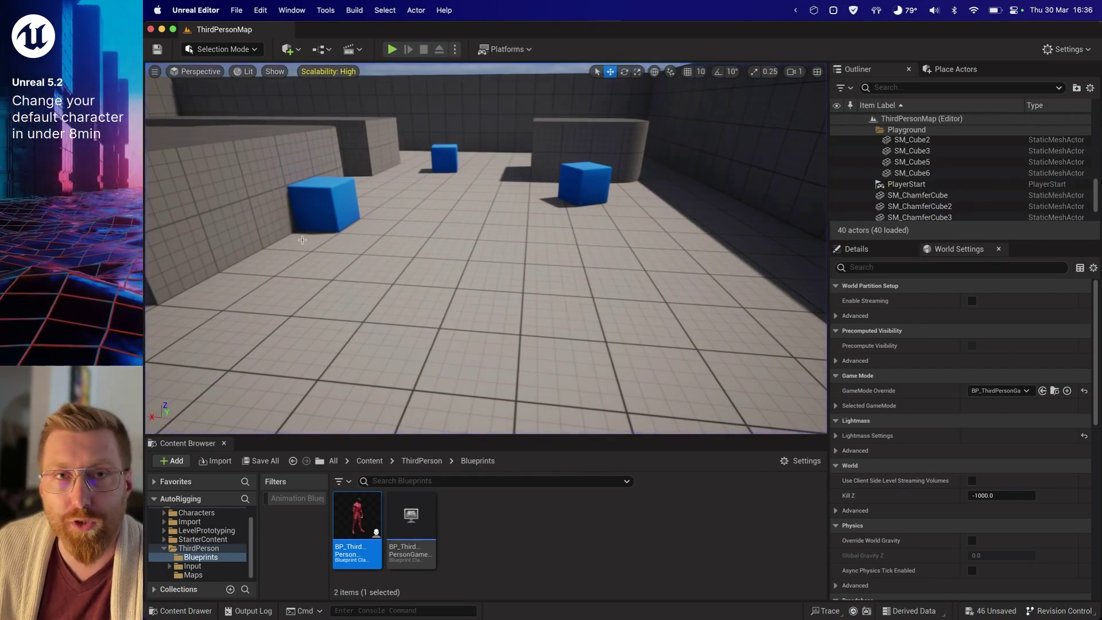